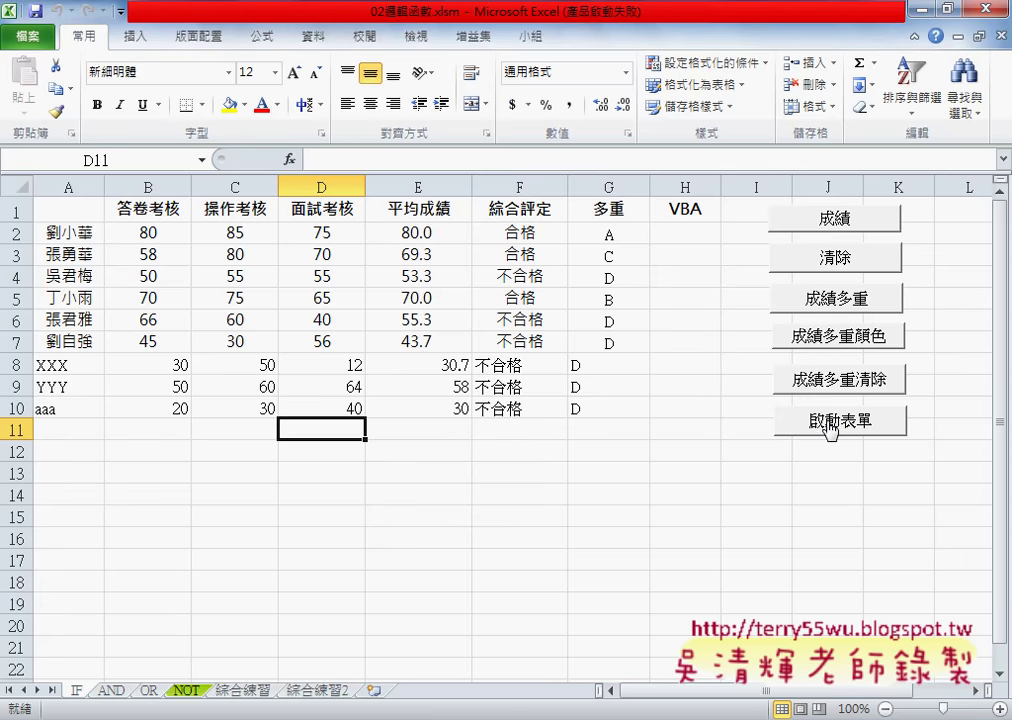
Step: Launch the 成績系統 form, enter BBB, 50 and 60, and try adding with 面試考核 blank
{"action": "left_click", "coordinate": [809, 432]}
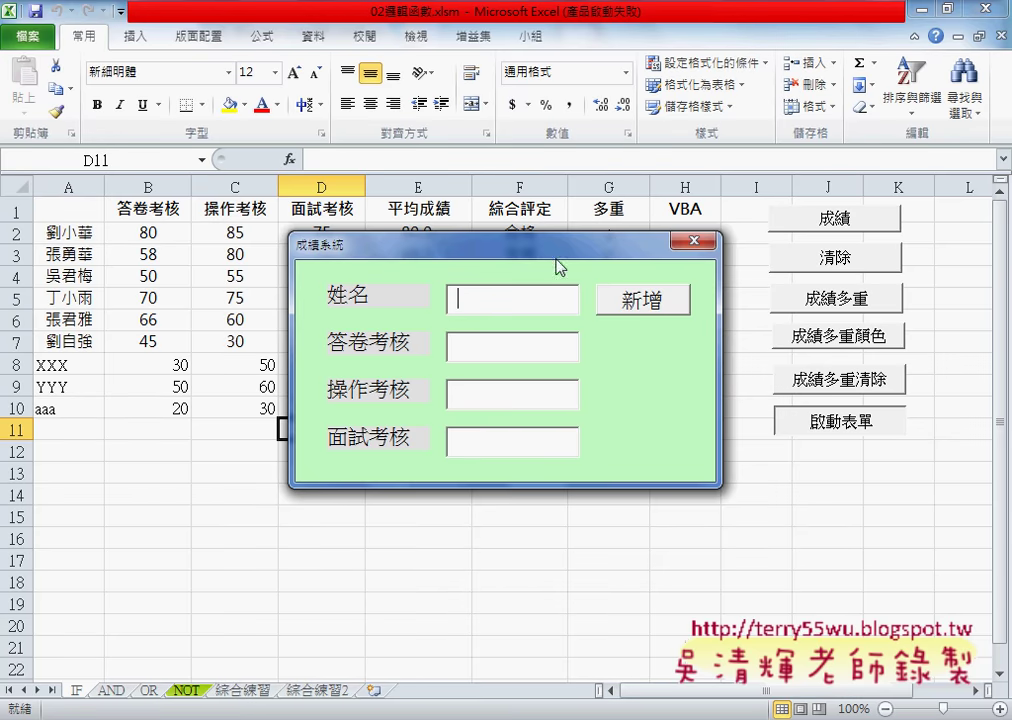
{"action": "left_click_drag", "start_coordinate": [575, 244], "coordinate": [659, 127]}
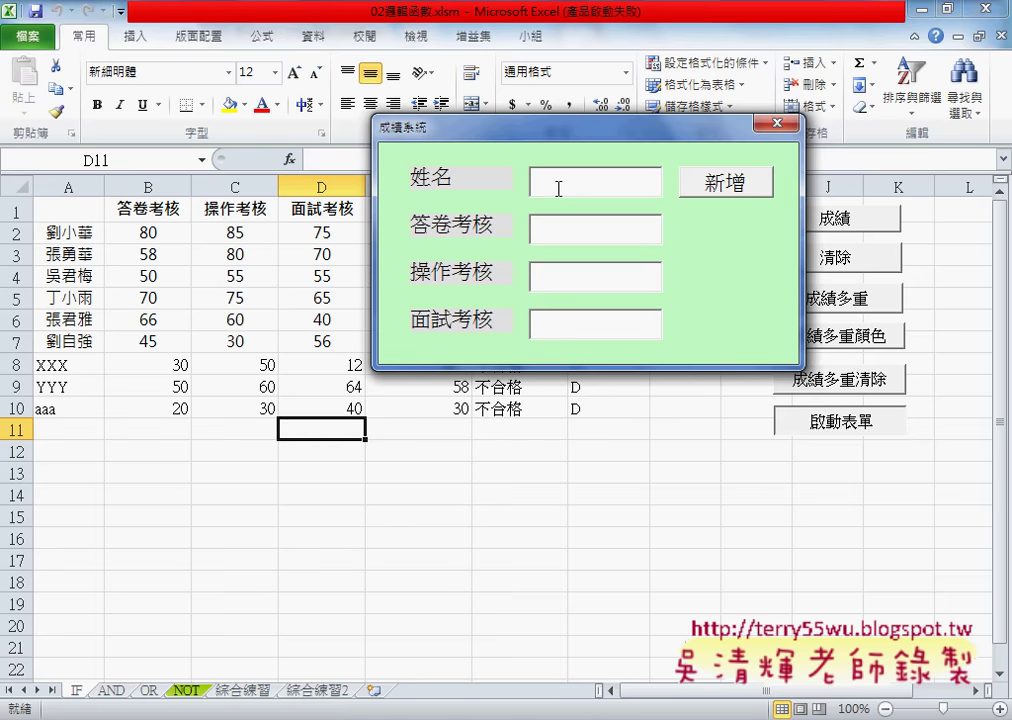
{"action": "type", "text": "BBB"}
{"action": "type", "text": "50"}
{"action": "key", "text": "Tab"}
{"action": "type", "text": "60"}
{"action": "key", "text": "Tab"}
{"action": "left_click", "coordinate": [725, 188]}
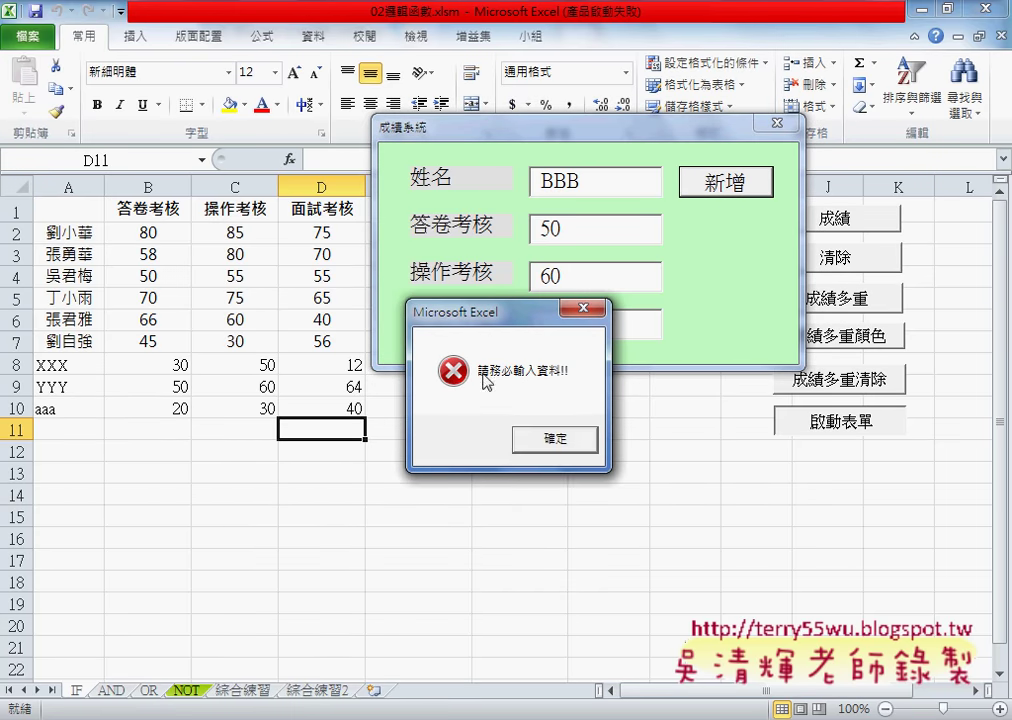
{"action": "left_click", "coordinate": [558, 441]}
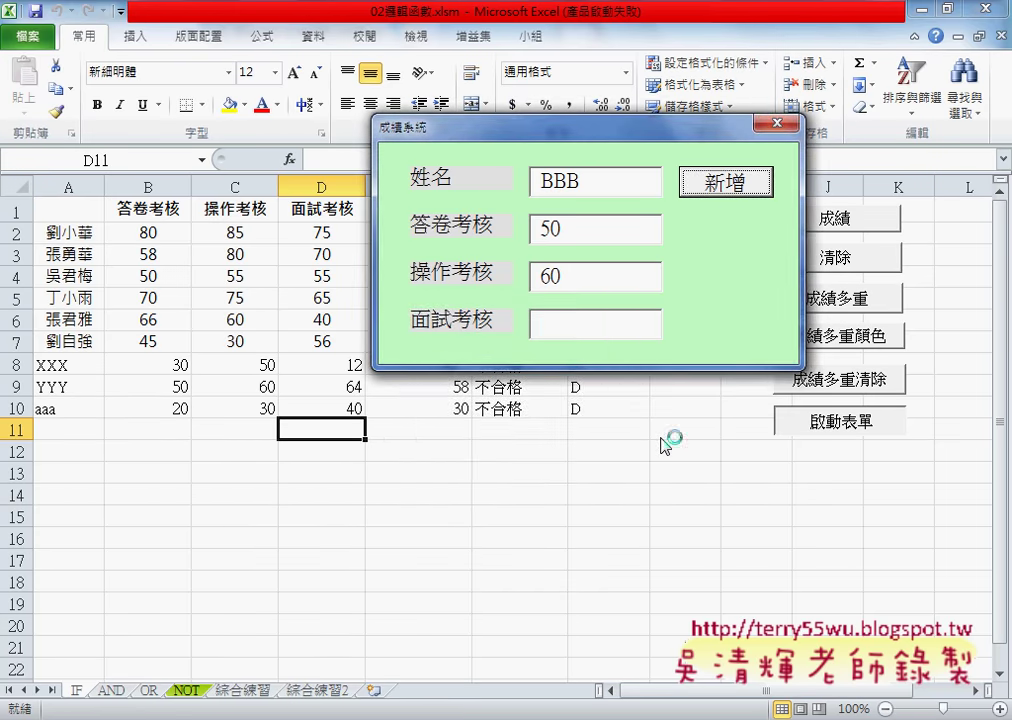
Step: Try adding the record with 面試考核 set to 120 and dismiss the 0-100 range warning
{"action": "left_click", "coordinate": [564, 332]}
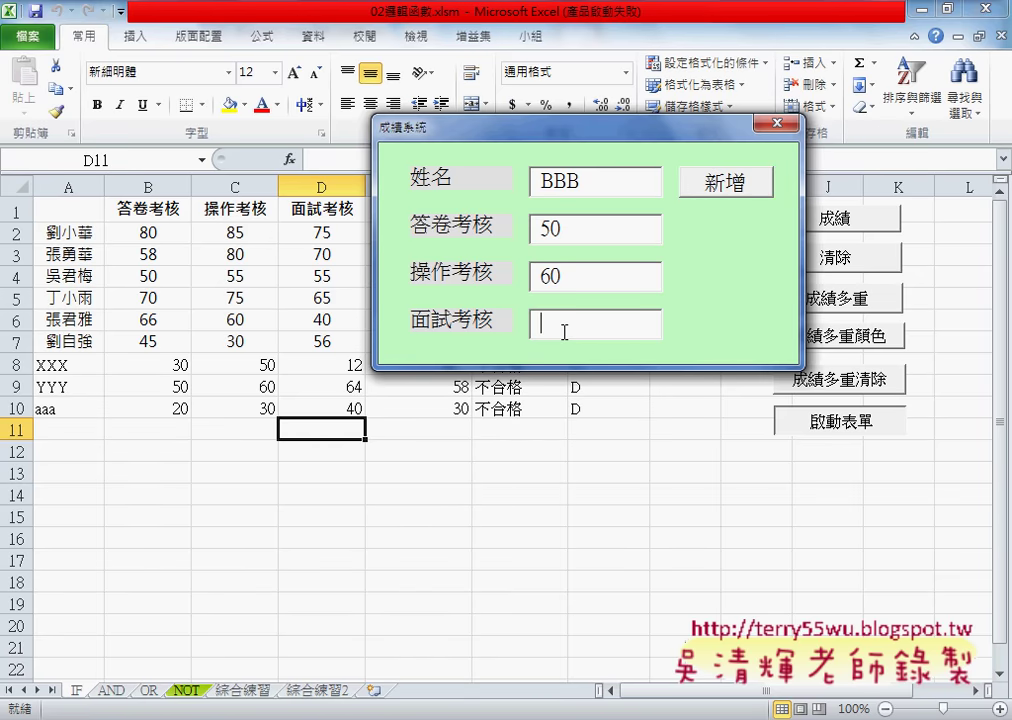
{"action": "type", "text": "1"}
{"action": "type", "text": "20"}
{"action": "left_click", "coordinate": [705, 187]}
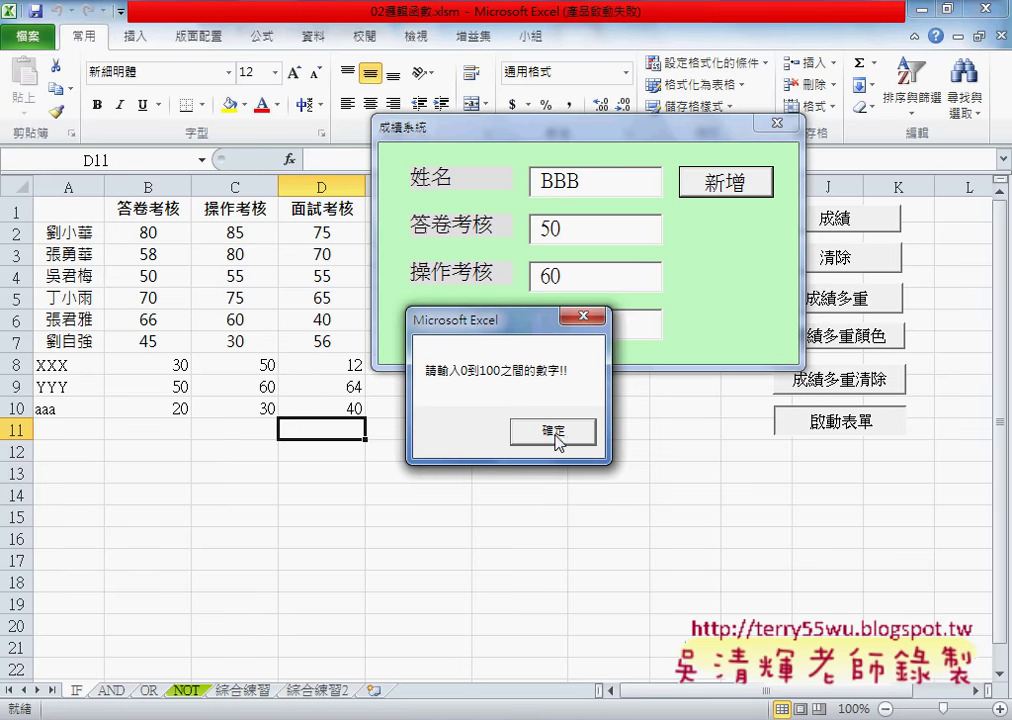
{"action": "left_click", "coordinate": [555, 432]}
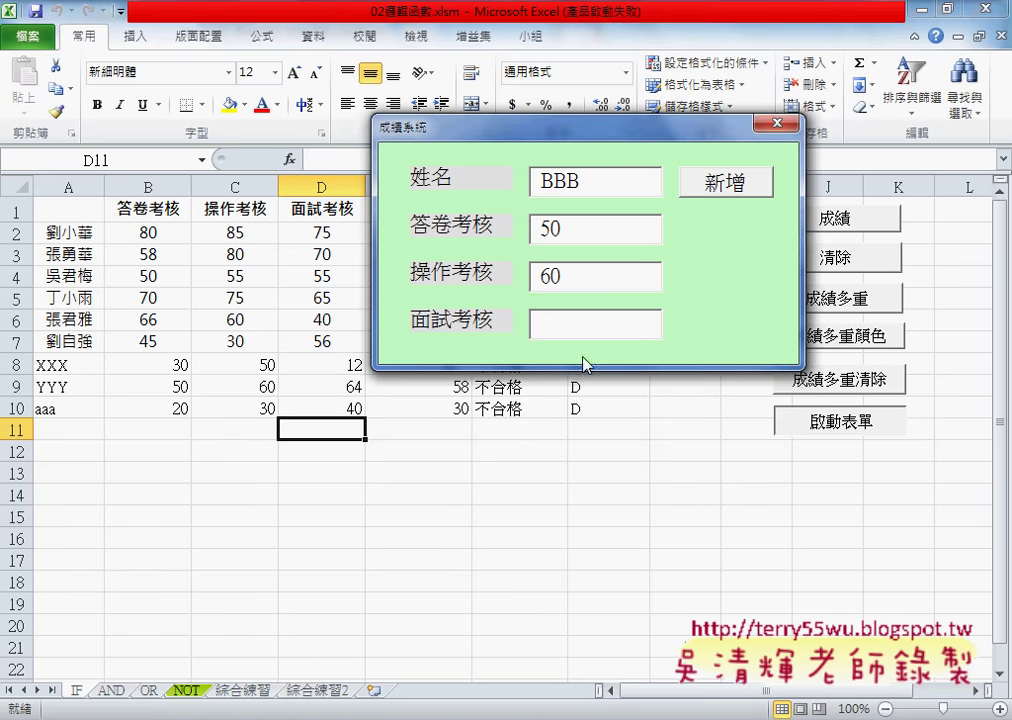
Step: Enter 92 for 面試考核 and add BBB as row 11
{"action": "left_click", "coordinate": [585, 322]}
{"action": "type", "text": "9"}
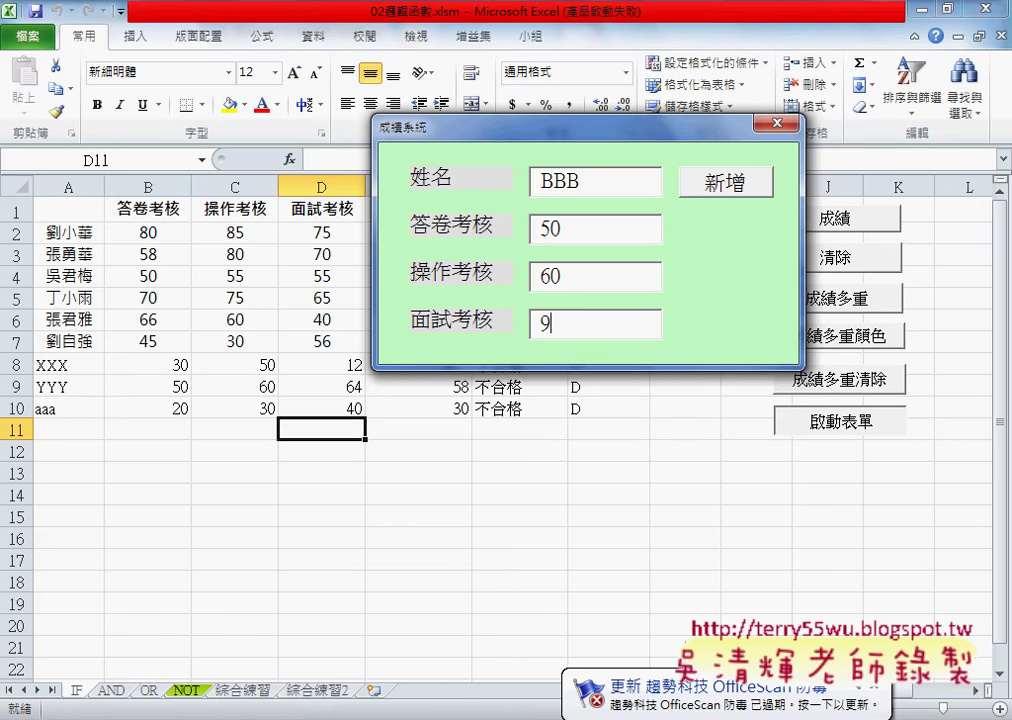
{"action": "type", "text": "2"}
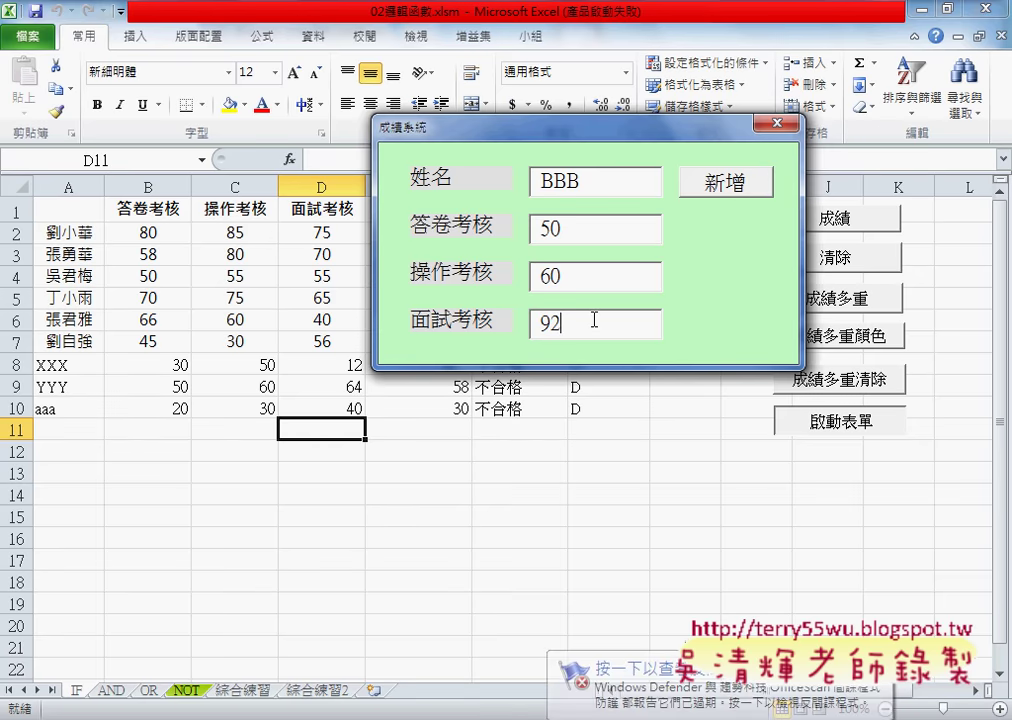
{"action": "key", "text": "Return"}
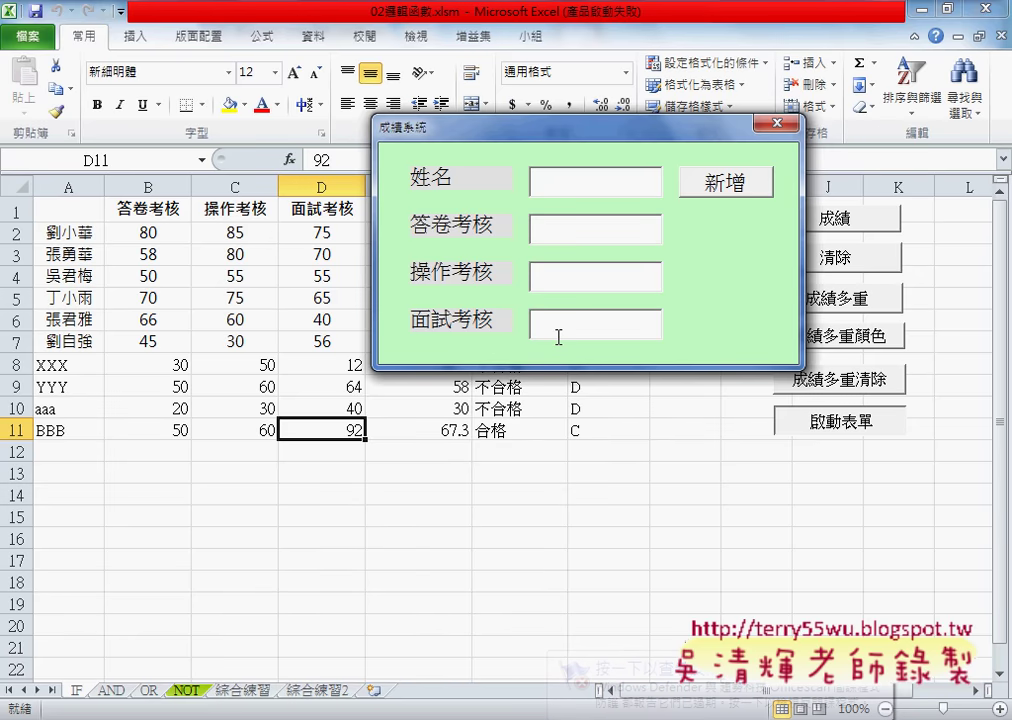
Step: Close the form and add the 開發人員 tab to the ribbon via Excel Options
{"action": "left_click", "coordinate": [784, 129]}
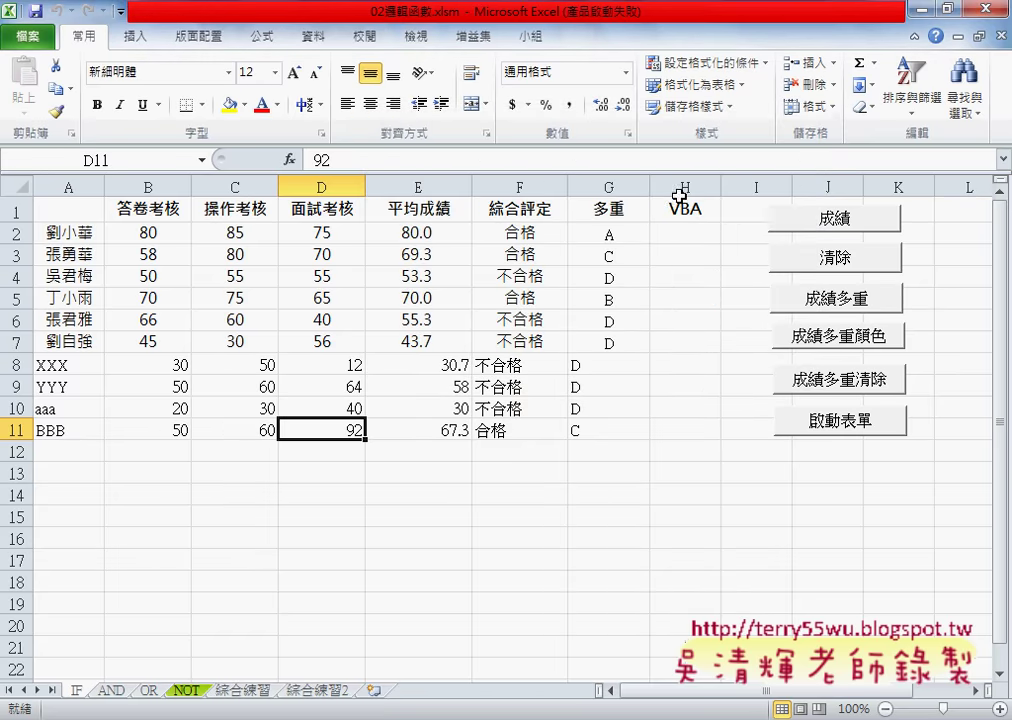
{"action": "left_click", "coordinate": [120, 11]}
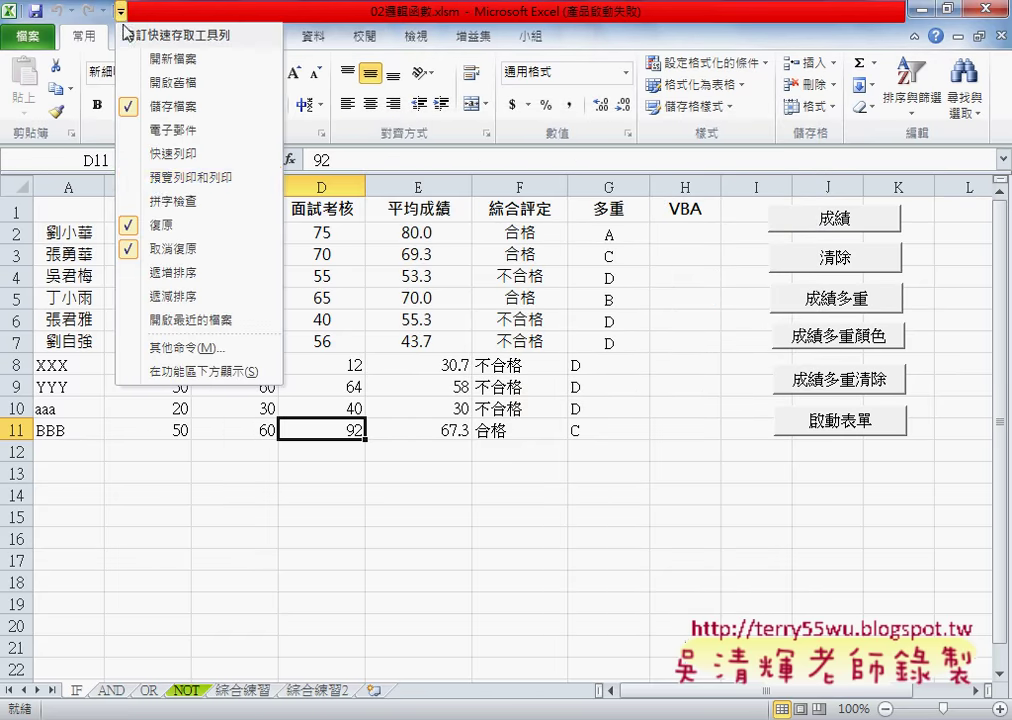
{"action": "left_click", "coordinate": [163, 348]}
{"action": "left_click", "coordinate": [150, 236]}
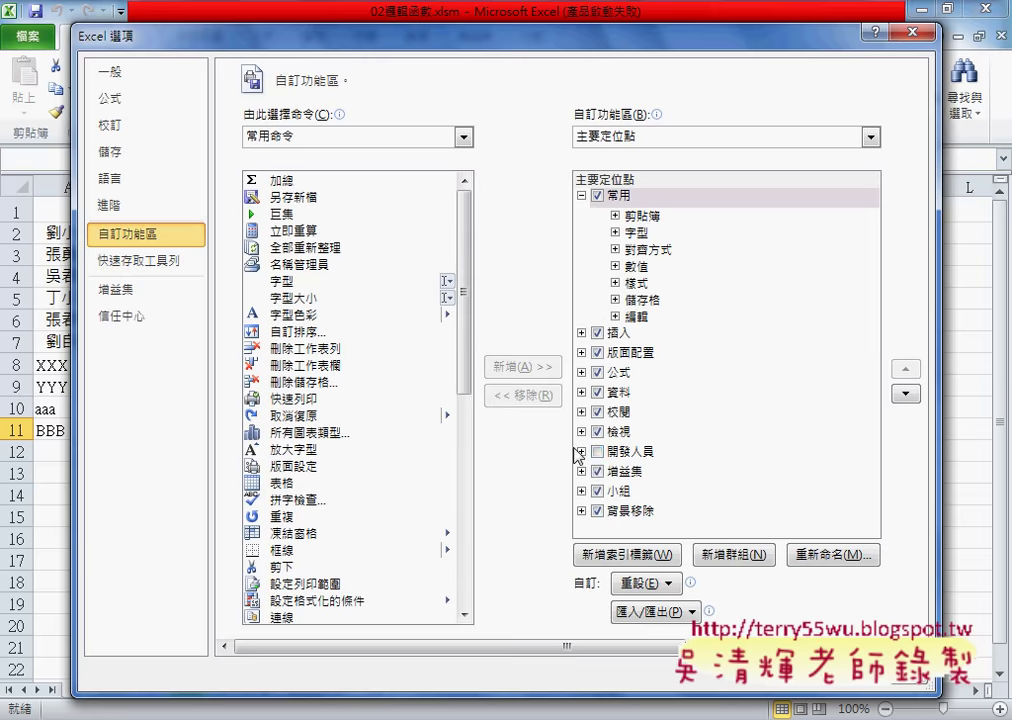
{"action": "left_click", "coordinate": [598, 451]}
{"action": "key", "text": "Return"}
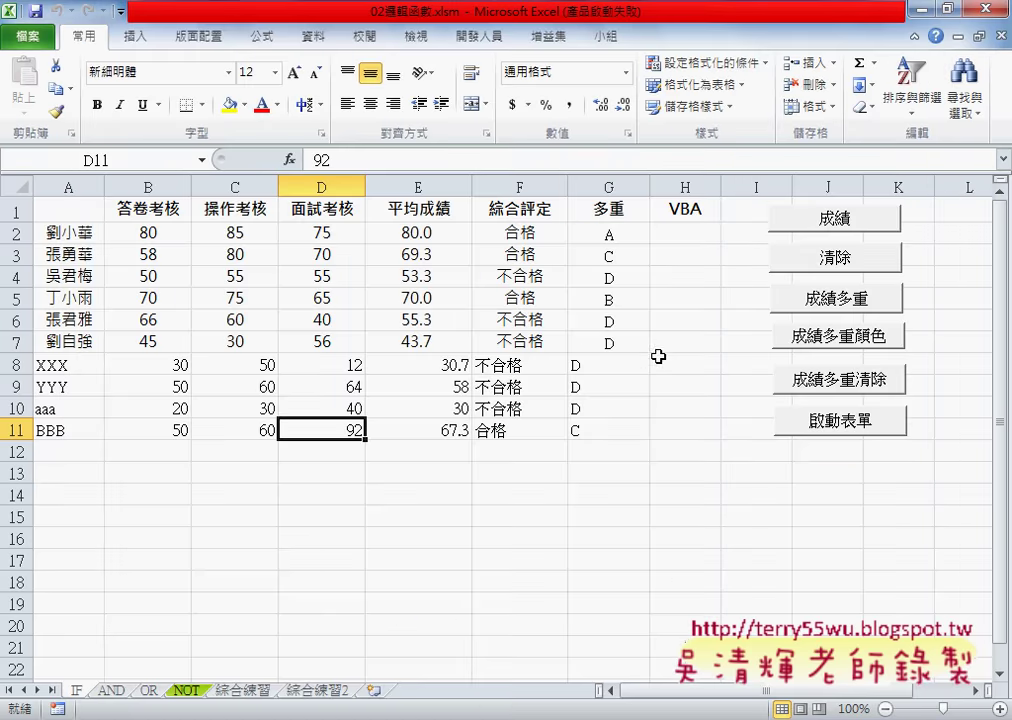
Step: Open the Visual Basic editor from 開發人員 and load the home UserForm in the designer
{"action": "left_click", "coordinate": [485, 38]}
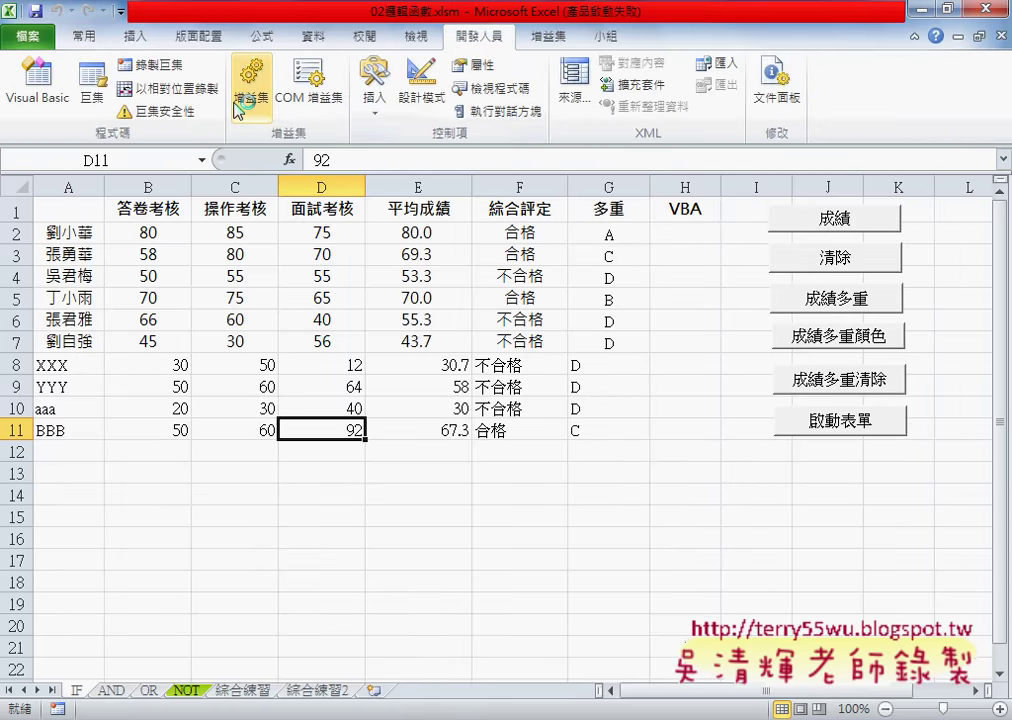
{"action": "left_click", "coordinate": [45, 88]}
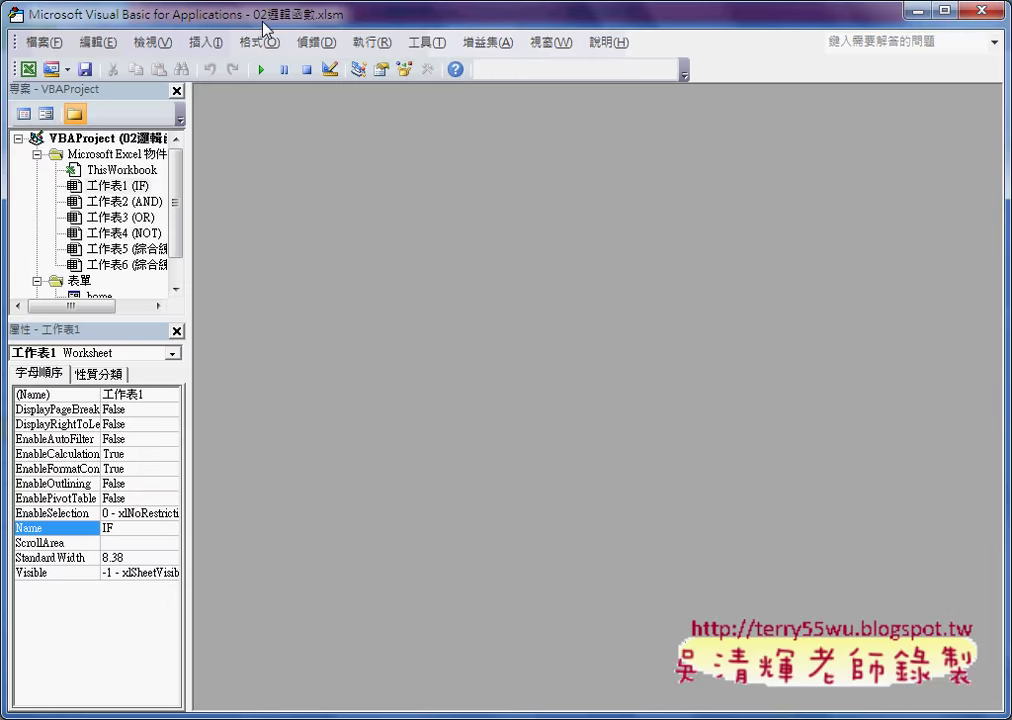
{"action": "left_click_drag", "start_coordinate": [265, 28], "coordinate": [420, 50]}
{"action": "scroll", "coordinate": [334, 221], "scroll_direction": "down", "scroll_amount": 1}
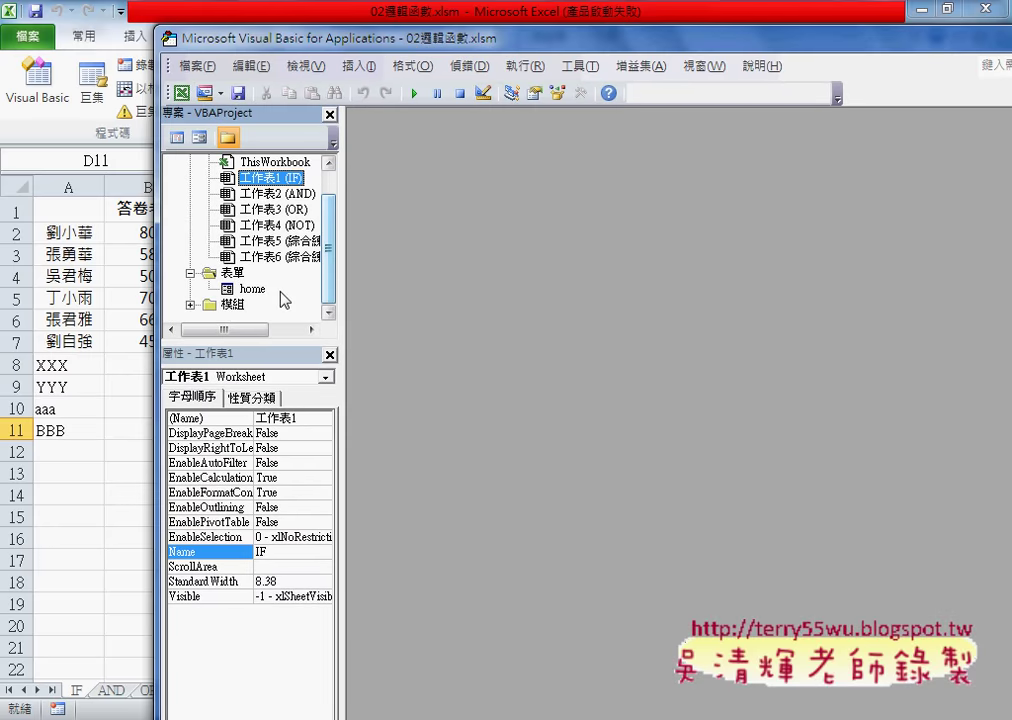
{"action": "double_click", "coordinate": [265, 295]}
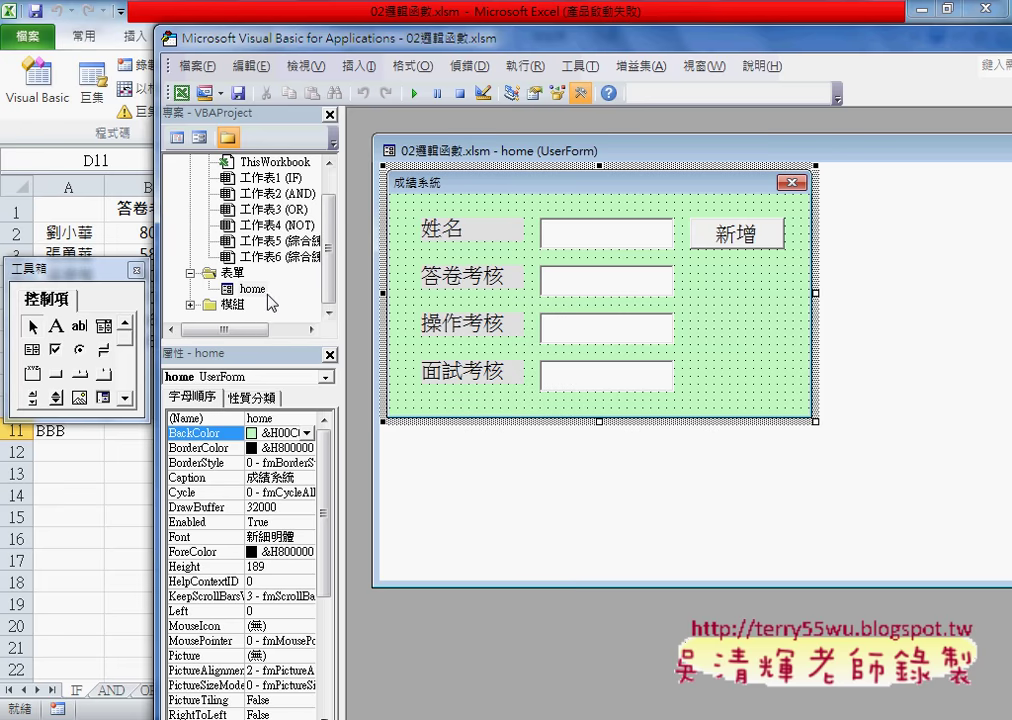
Step: Inspect the form's (Name) home and select the 姓名, 答卷考核, 操作考核 and 面試考核 labels
{"action": "left_click", "coordinate": [220, 350]}
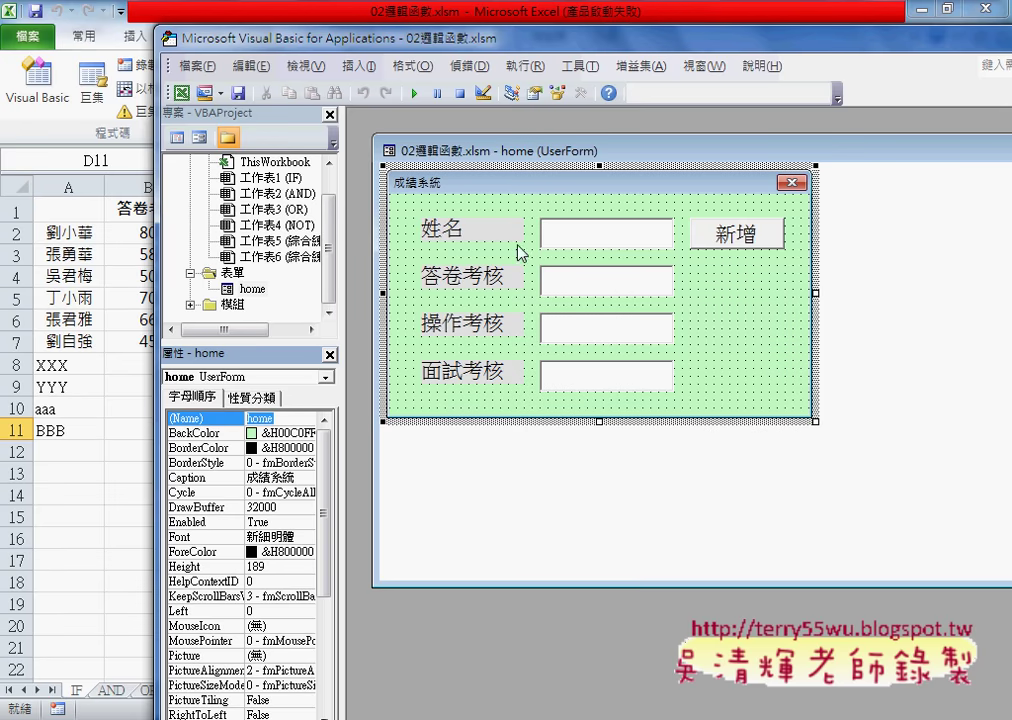
{"action": "left_click", "coordinate": [462, 233]}
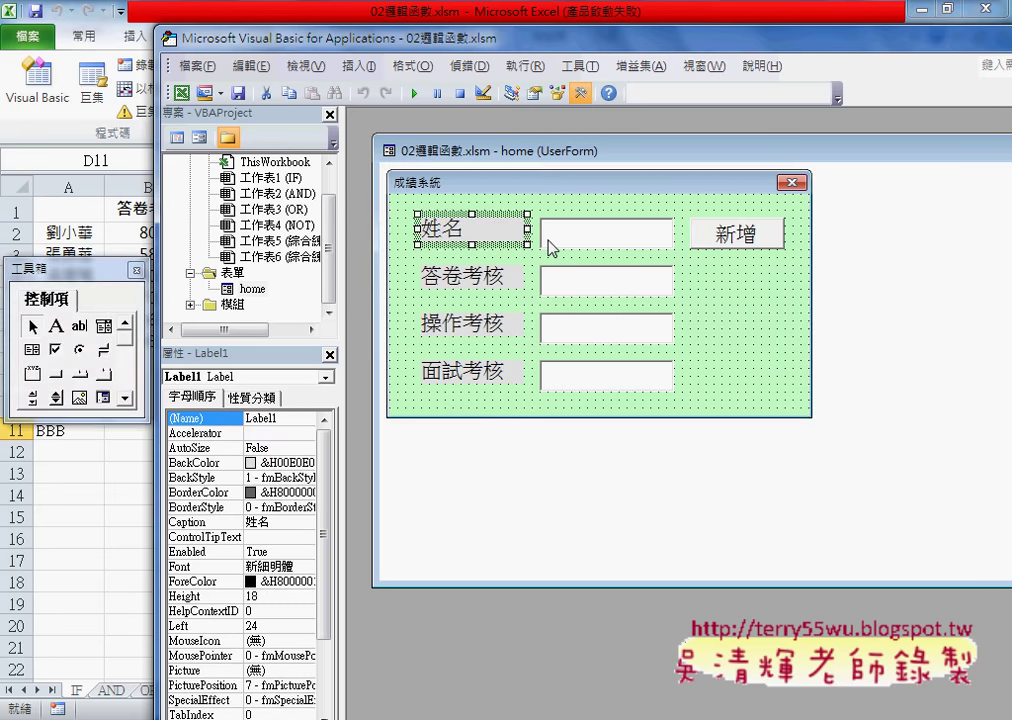
{"action": "left_click", "coordinate": [487, 285]}
{"action": "left_click", "coordinate": [480, 325]}
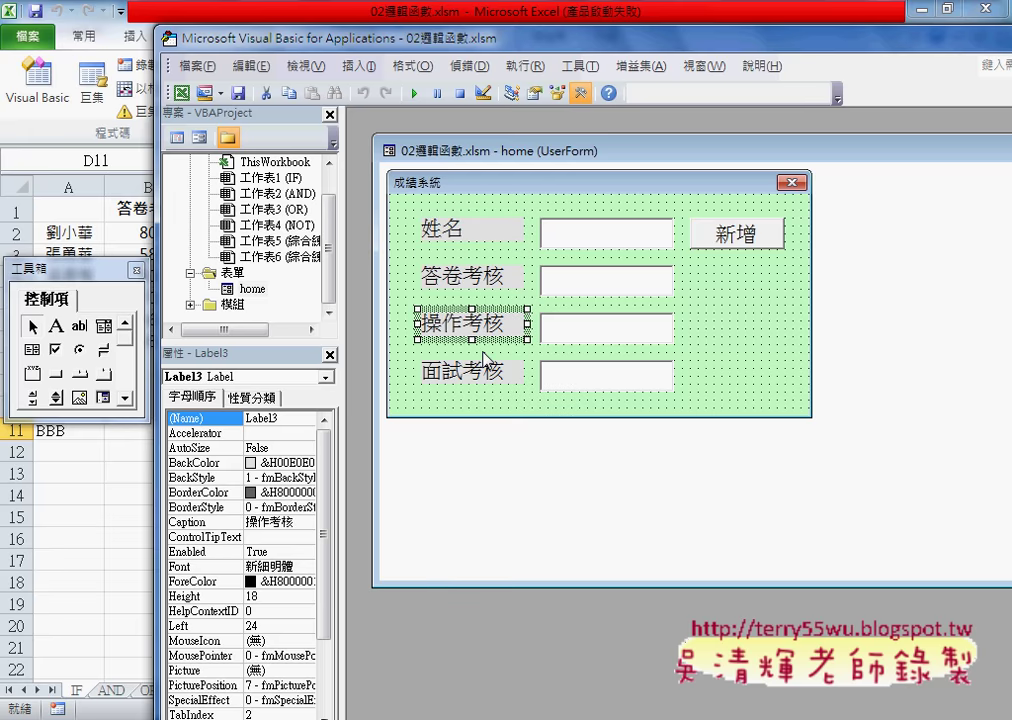
{"action": "left_click", "coordinate": [478, 372]}
{"action": "left_click", "coordinate": [716, 338]}
Step: Move the Toolbox beside the form and annotate the labels, first text box and command button
{"action": "left_click_drag", "start_coordinate": [97, 274], "coordinate": [912, 197]}
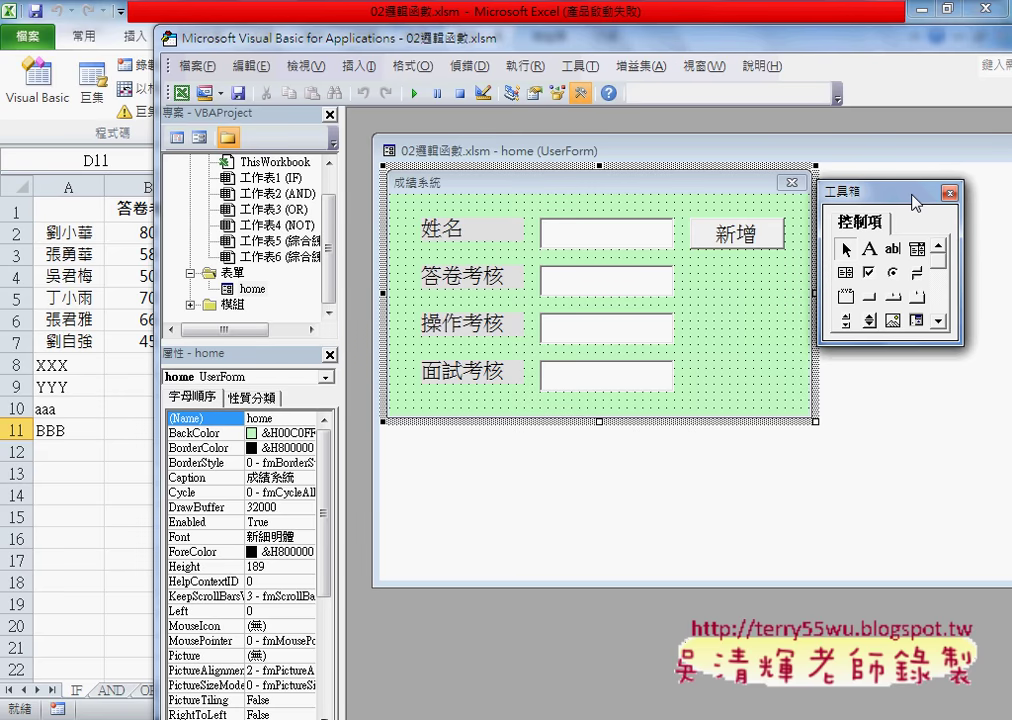
{"action": "left_click_drag", "start_coordinate": [860, 183], "coordinate": [866, 256]}
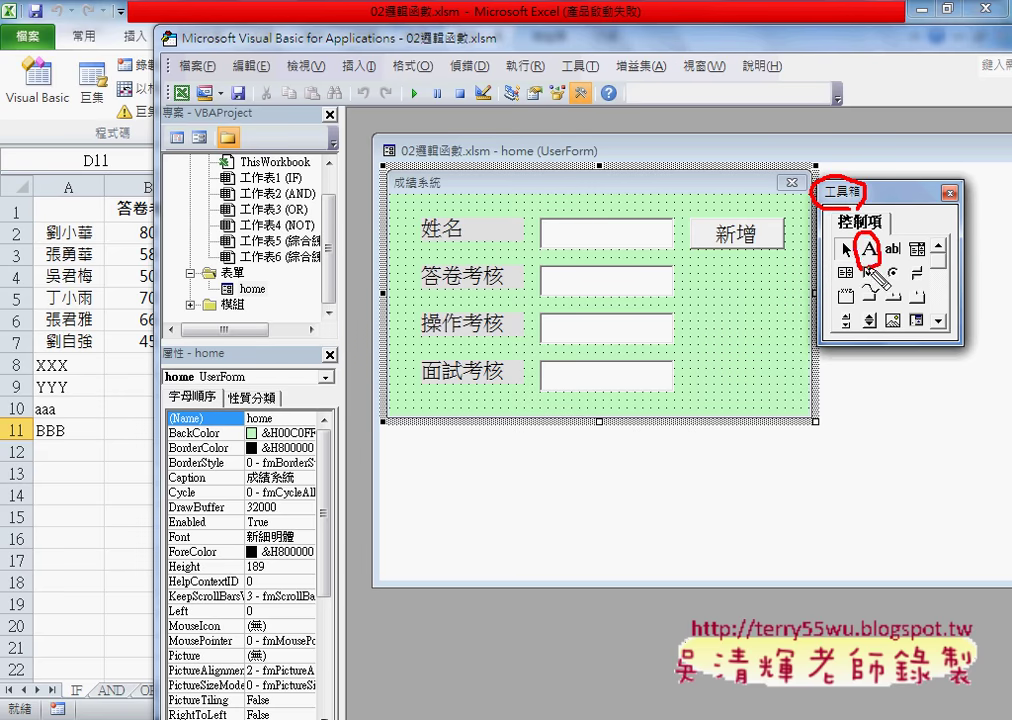
{"action": "mouse_move", "coordinate": [840, 208]}
{"action": "left_mouse_down"}
{"action": "mouse_move", "coordinate": [655, 183]}
{"action": "mouse_move", "coordinate": [520, 212]}
{"action": "left_mouse_up"}
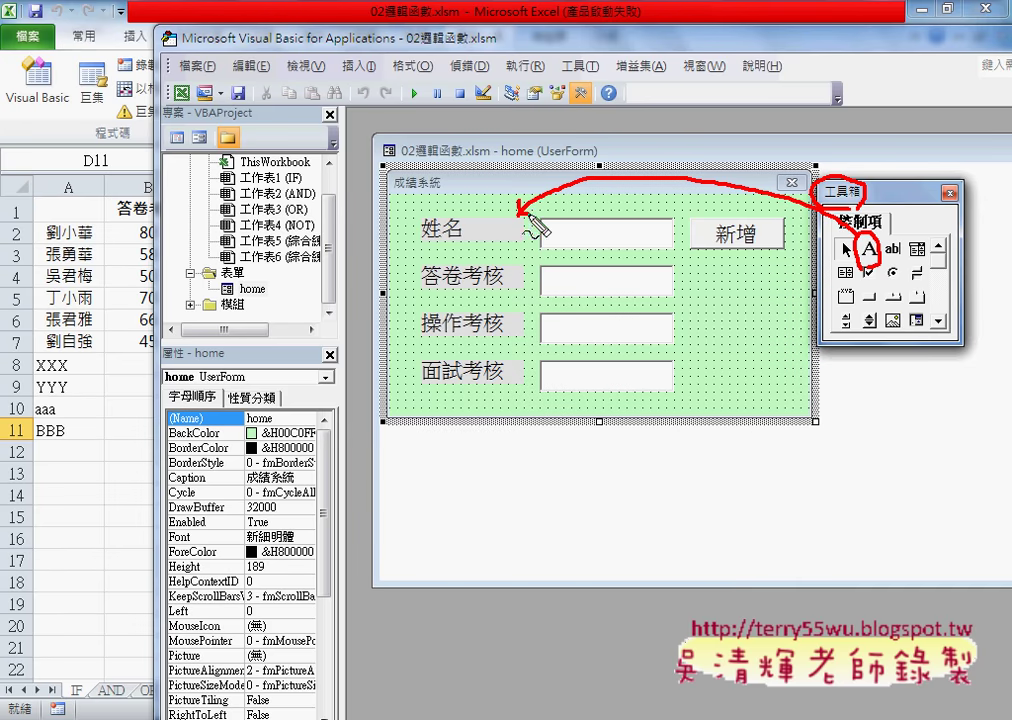
{"action": "mouse_move", "coordinate": [468, 244]}
{"action": "left_mouse_down"}
{"action": "mouse_move", "coordinate": [434, 243]}
{"action": "mouse_move", "coordinate": [462, 352]}
{"action": "mouse_move", "coordinate": [428, 382]}
{"action": "left_mouse_up"}
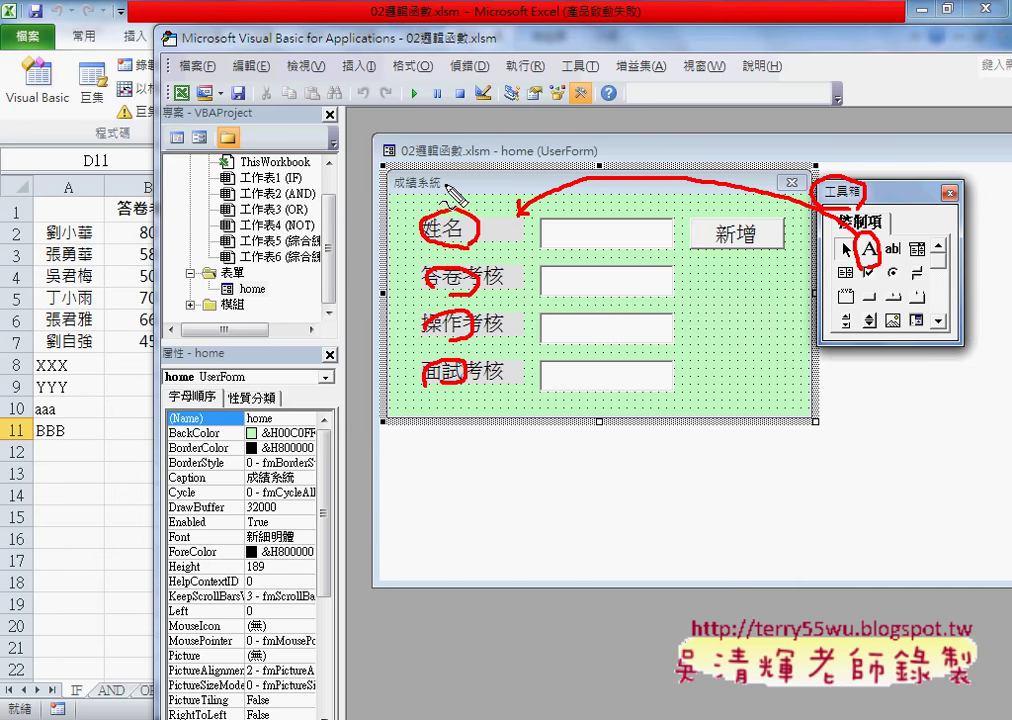
{"action": "mouse_move", "coordinate": [446, 188]}
{"action": "left_mouse_down"}
{"action": "mouse_move", "coordinate": [468, 200]}
{"action": "mouse_move", "coordinate": [415, 280]}
{"action": "mouse_move", "coordinate": [415, 378]}
{"action": "left_mouse_up"}
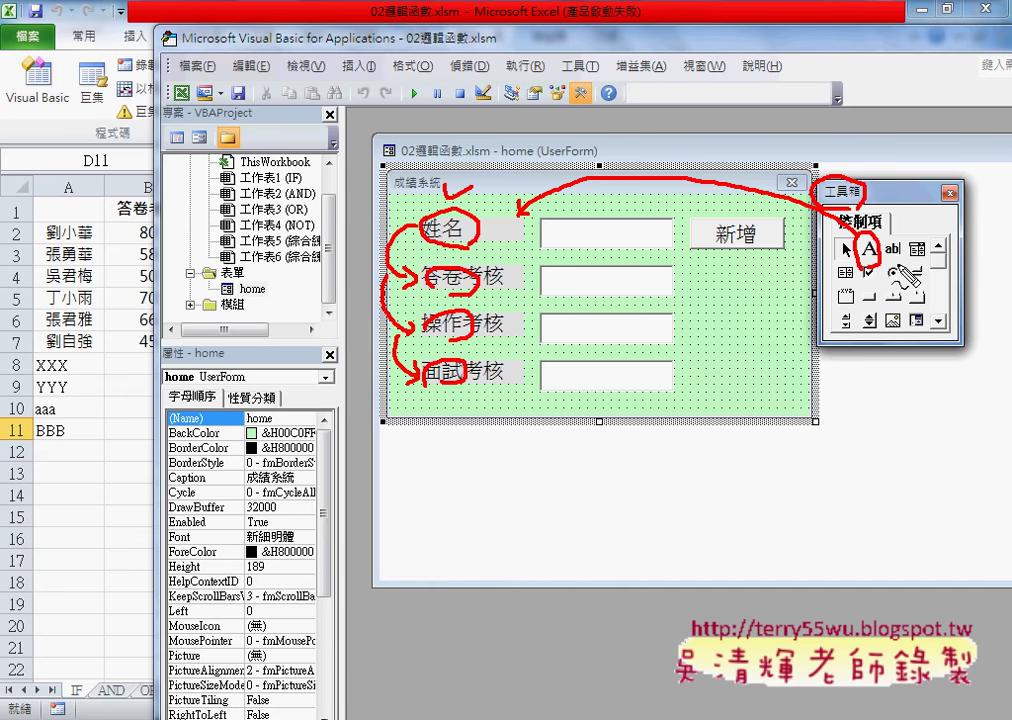
{"action": "mouse_move", "coordinate": [890, 258]}
{"action": "left_mouse_down"}
{"action": "mouse_move", "coordinate": [900, 248]}
{"action": "mouse_move", "coordinate": [676, 243]}
{"action": "mouse_move", "coordinate": [693, 252]}
{"action": "left_mouse_up"}
{"action": "left_click_drag", "start_coordinate": [630, 224], "coordinate": [640, 242]}
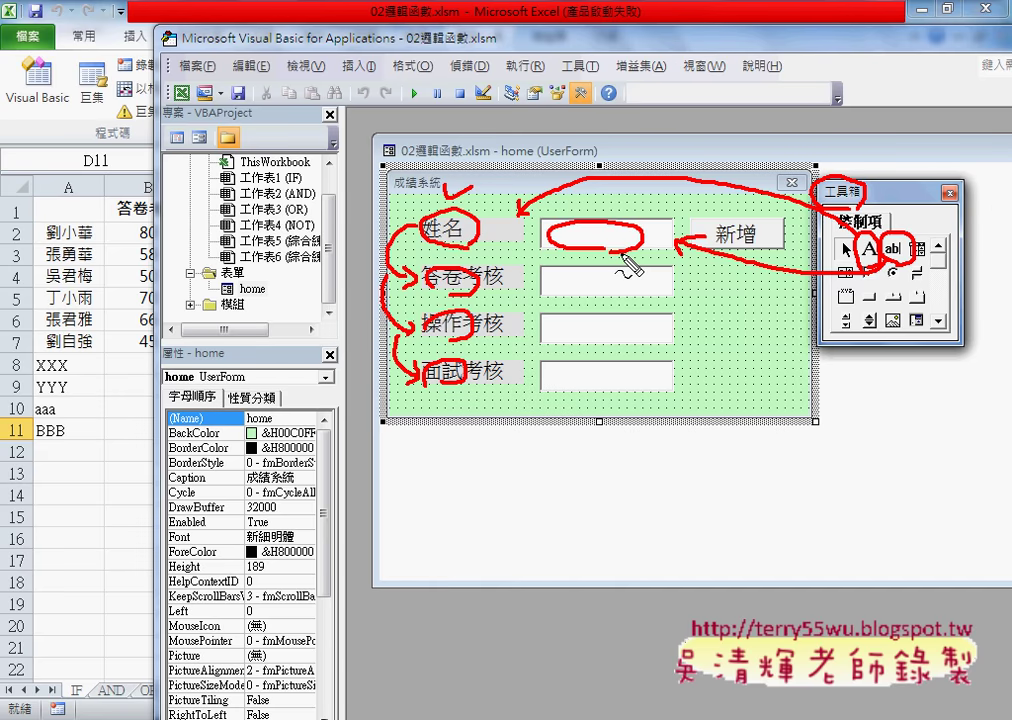
{"action": "mouse_move", "coordinate": [866, 290]}
{"action": "left_mouse_down"}
{"action": "mouse_move", "coordinate": [876, 312]}
{"action": "mouse_move", "coordinate": [762, 262]}
{"action": "mouse_move", "coordinate": [772, 268]}
{"action": "left_mouse_up"}
{"action": "left_click_drag", "start_coordinate": [745, 222], "coordinate": [770, 242]}
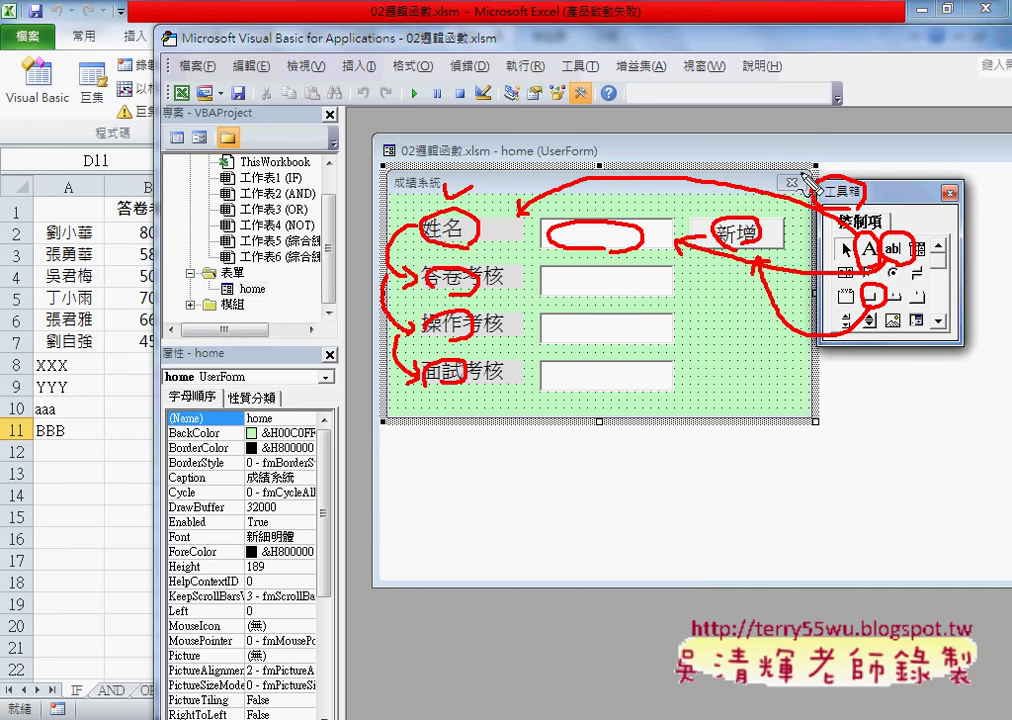
Step: Clear the ink marks, maximize the form designer and move the editor right
{"action": "key", "text": "Escape"}
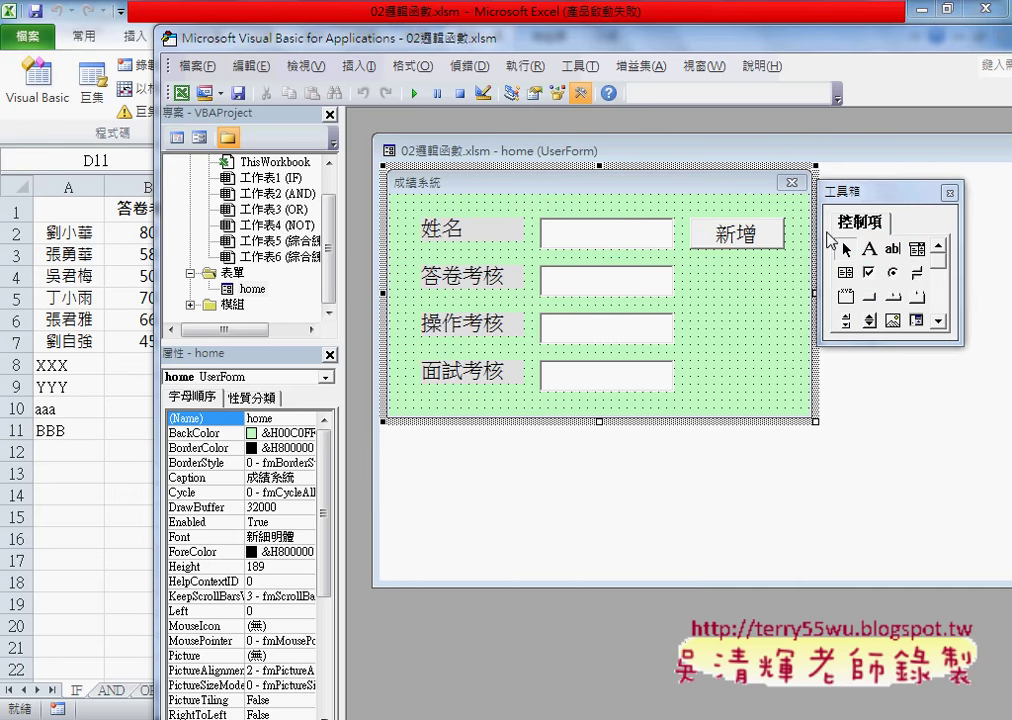
{"action": "left_click", "coordinate": [640, 236]}
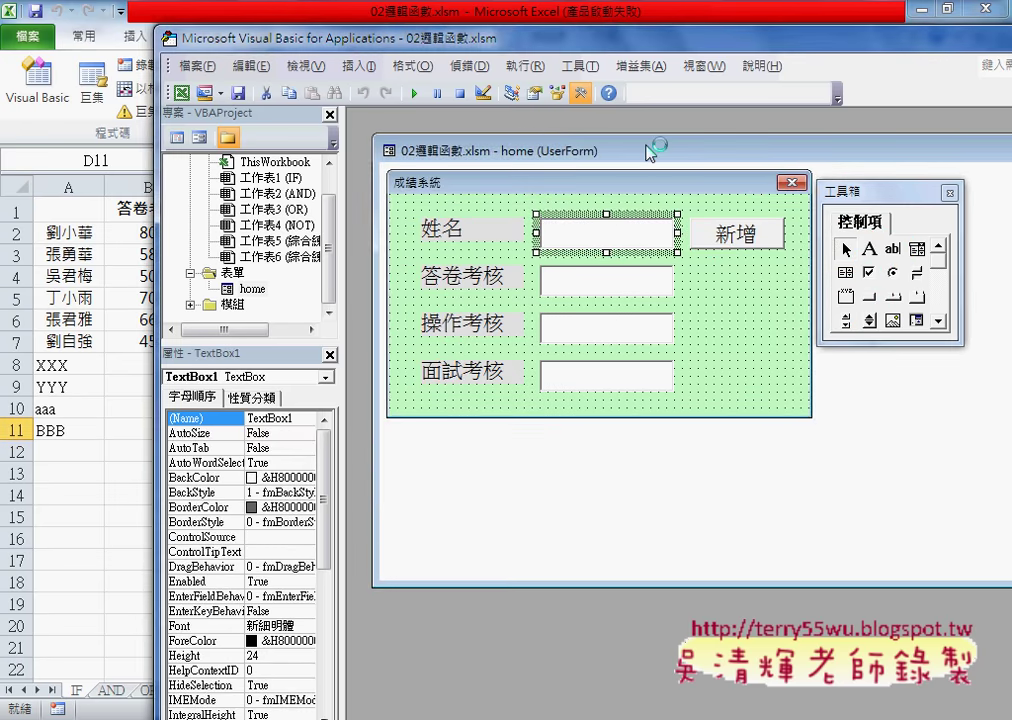
{"action": "double_click", "coordinate": [646, 151]}
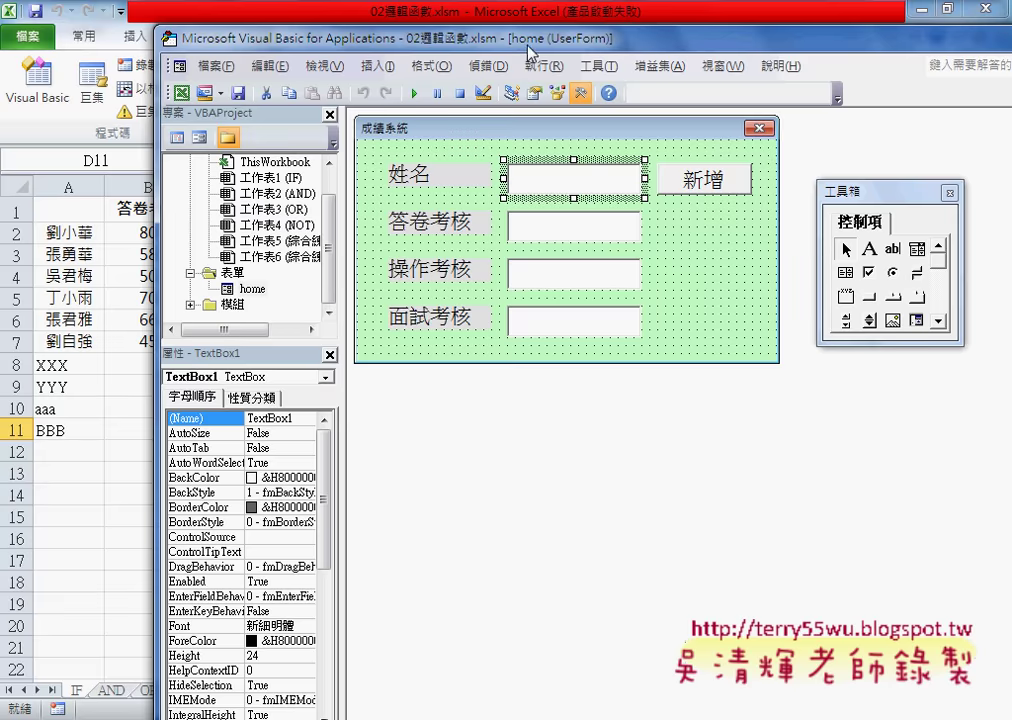
{"action": "left_click_drag", "start_coordinate": [533, 47], "coordinate": [640, 46]}
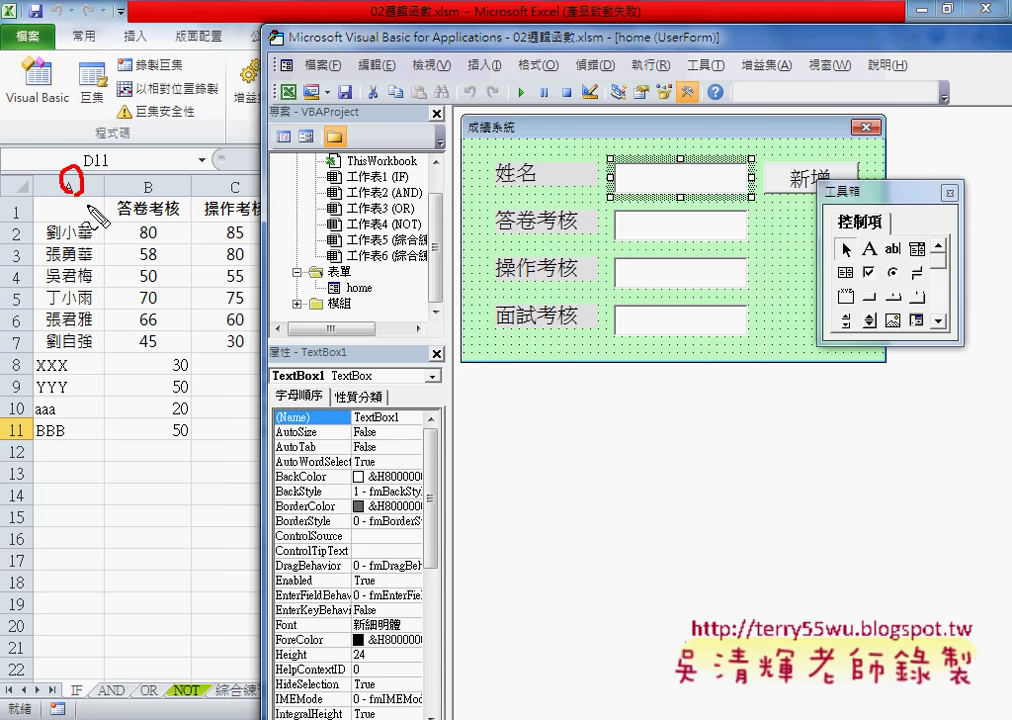
Step: Make several drag marks across the exposed score columns, undoing one
{"action": "left_click_drag", "start_coordinate": [57, 225], "coordinate": [72, 222]}
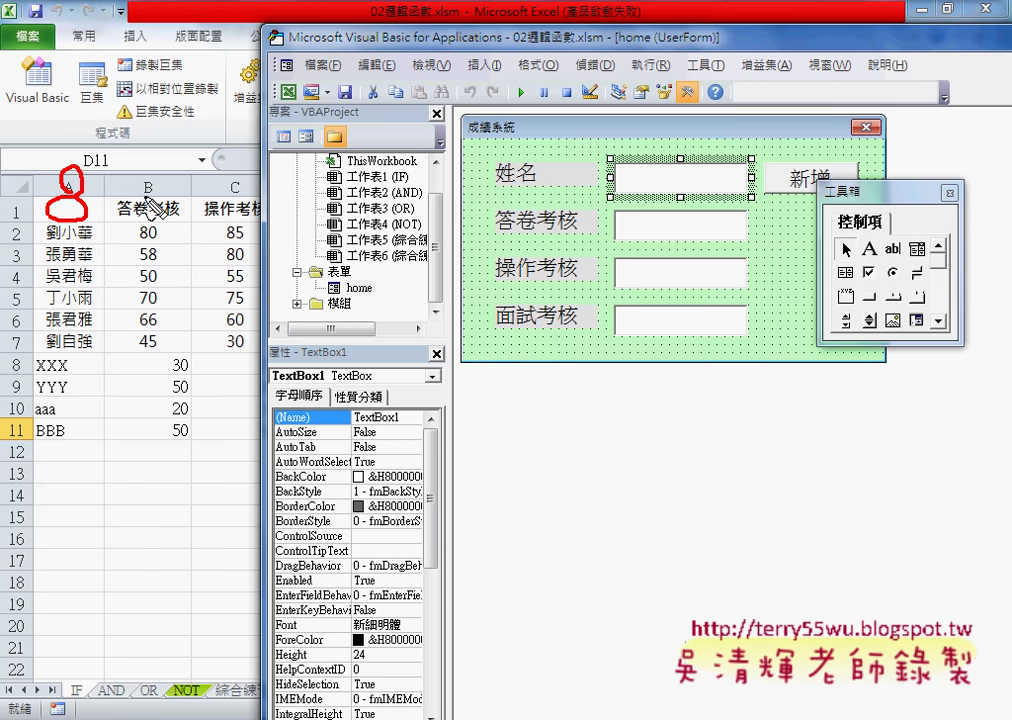
{"action": "left_click_drag", "start_coordinate": [145, 171], "coordinate": [140, 173]}
{"action": "left_click_drag", "start_coordinate": [228, 176], "coordinate": [222, 178]}
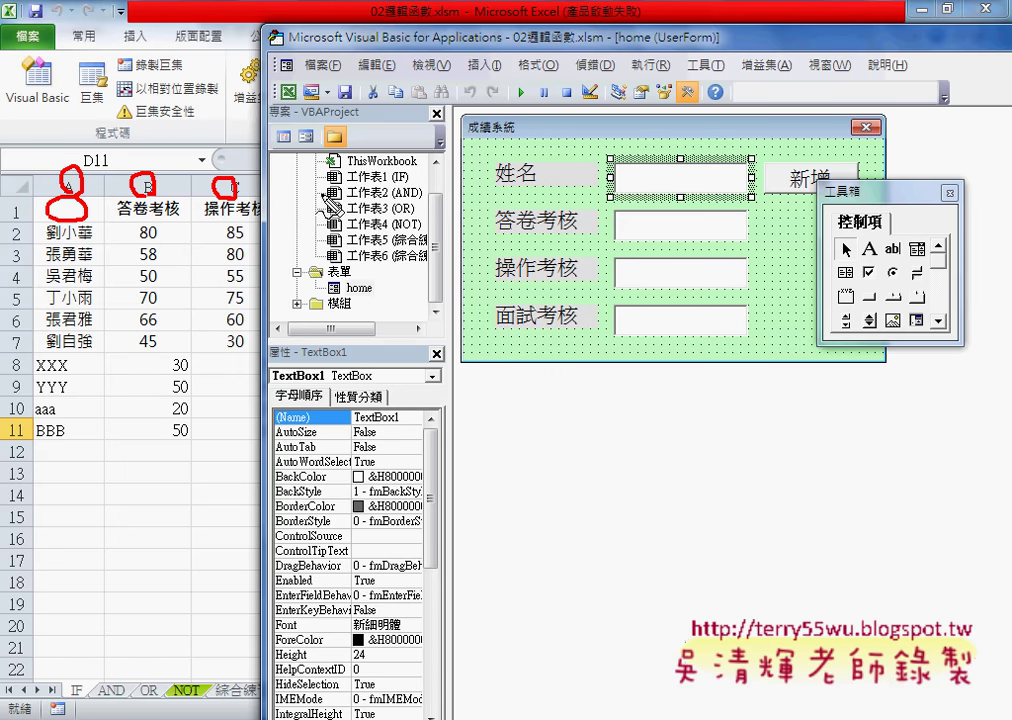
{"action": "left_click_drag", "start_coordinate": [332, 170], "coordinate": [318, 173]}
{"action": "left_click_drag", "start_coordinate": [128, 230], "coordinate": [152, 228]}
{"action": "key", "text": "ctrl+z"}
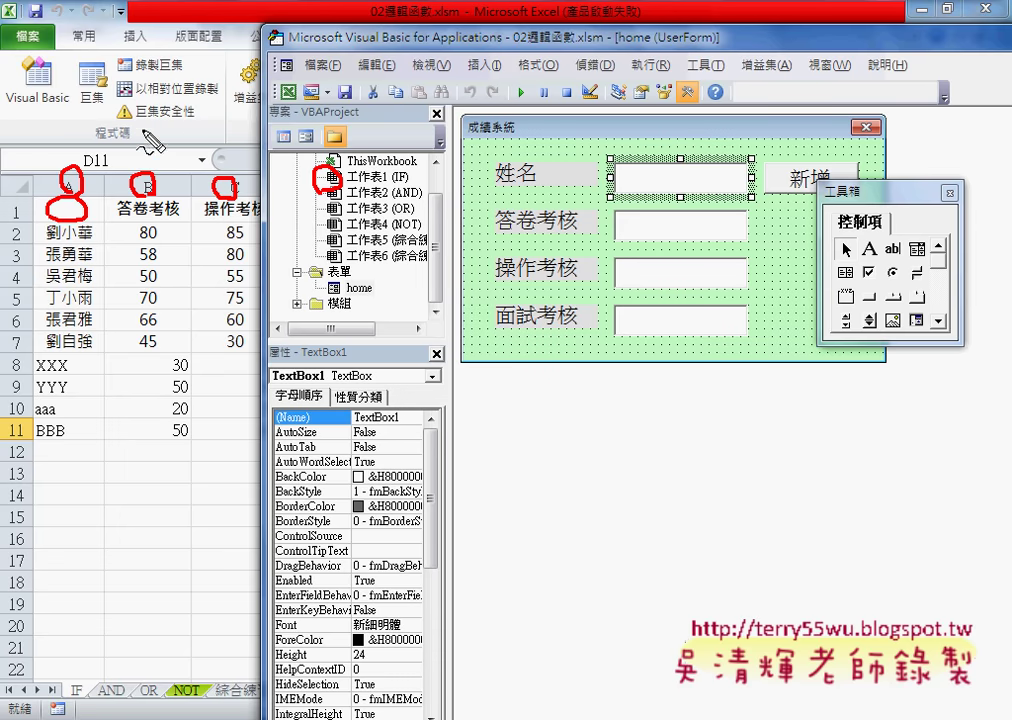
{"action": "mouse_move", "coordinate": [143, 153]}
{"action": "left_mouse_down"}
{"action": "mouse_move", "coordinate": [143, 121]}
{"action": "mouse_move", "coordinate": [178, 153]}
{"action": "mouse_move", "coordinate": [155, 160]}
{"action": "left_mouse_up"}
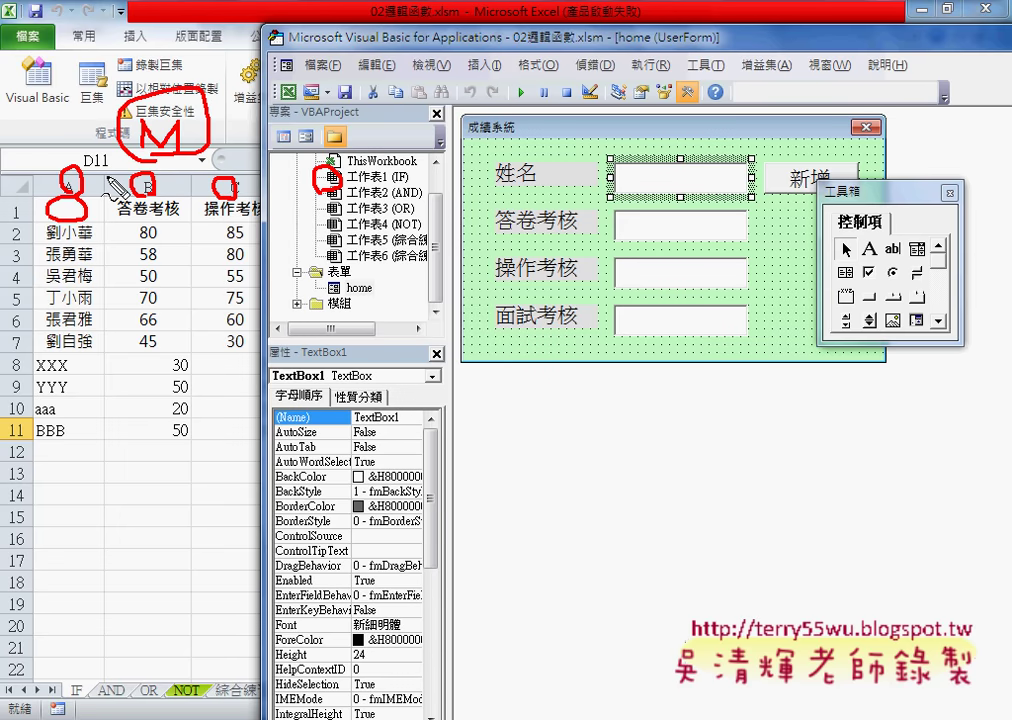
{"action": "left_click_drag", "start_coordinate": [538, 93], "coordinate": [560, 92]}
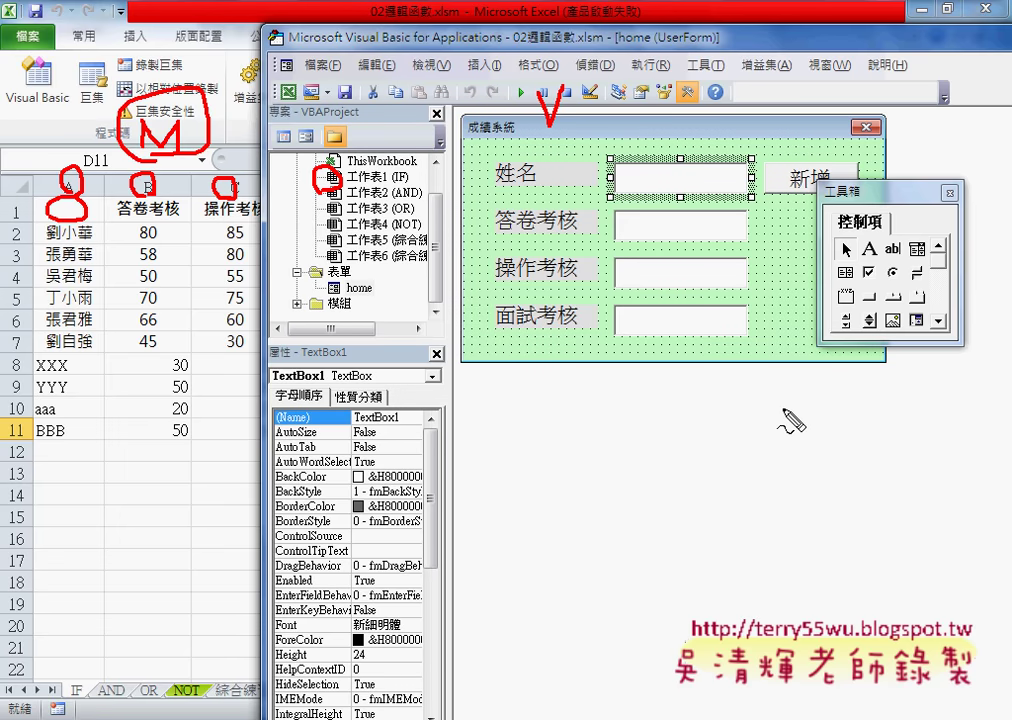
{"action": "left_click_drag", "start_coordinate": [697, 104], "coordinate": [697, 128]}
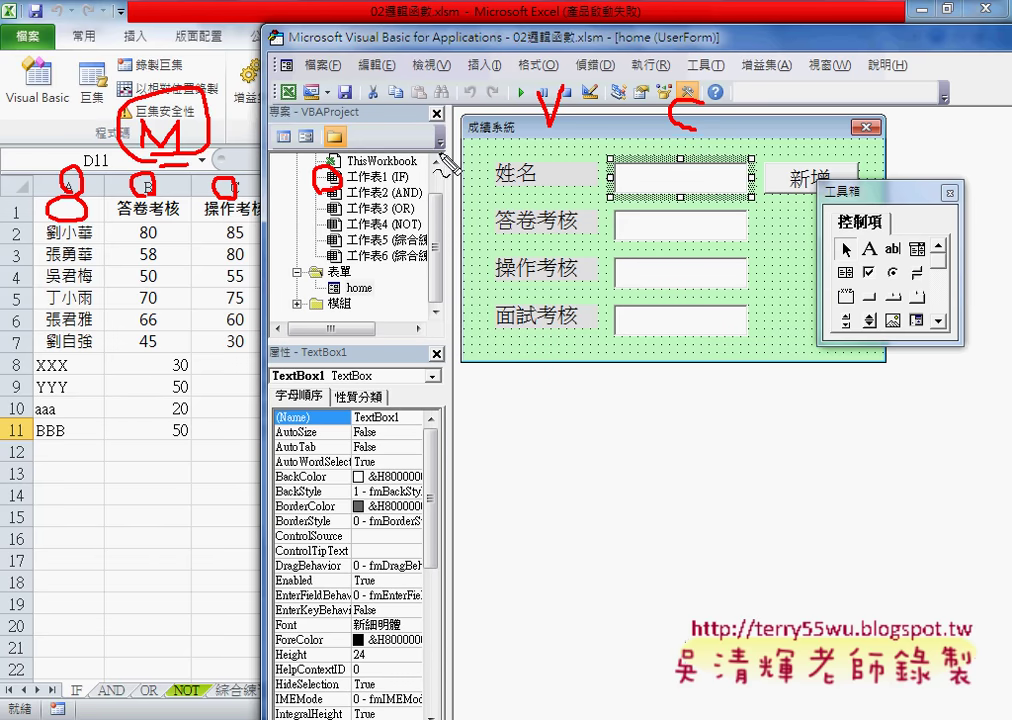
{"action": "left_click_drag", "start_coordinate": [519, 137], "coordinate": [558, 137]}
{"action": "left_click_drag", "start_coordinate": [670, 137], "coordinate": [730, 140]}
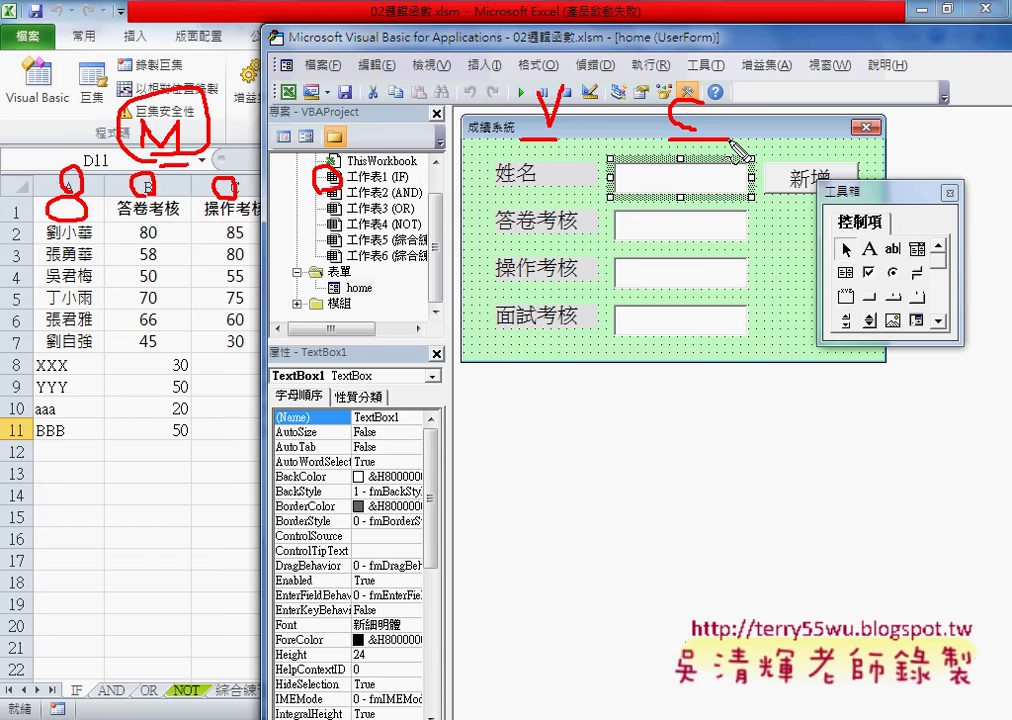
{"action": "key", "text": "Escape"}
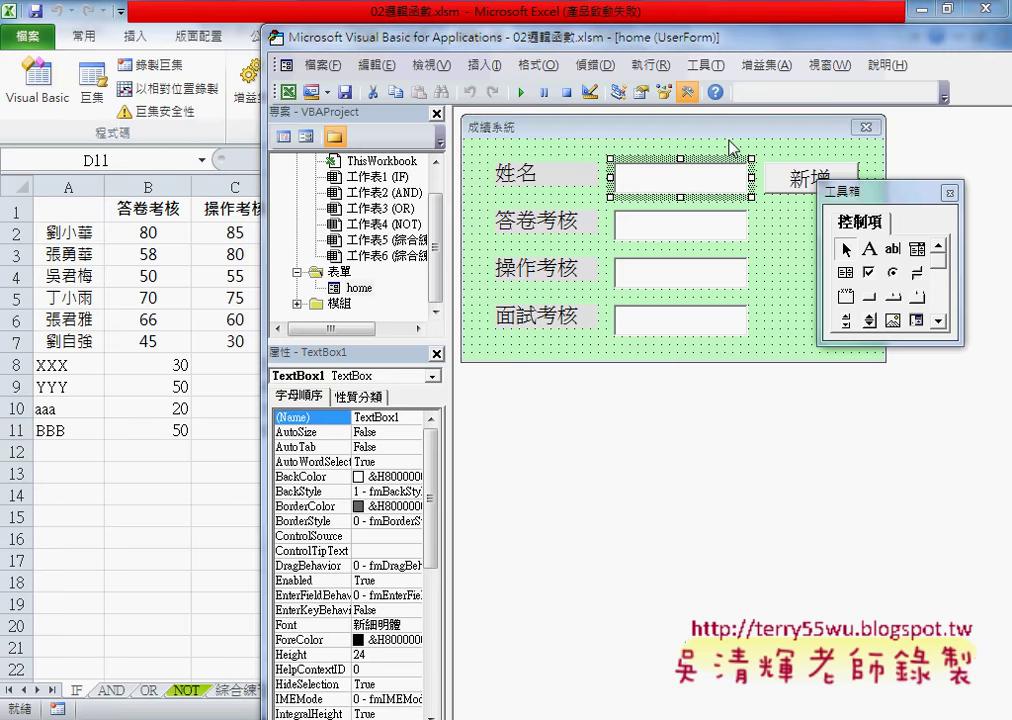
Step: Move the Toolbox below the form and select the 新增 button and score text boxes
{"action": "left_click_drag", "start_coordinate": [900, 192], "coordinate": [798, 412]}
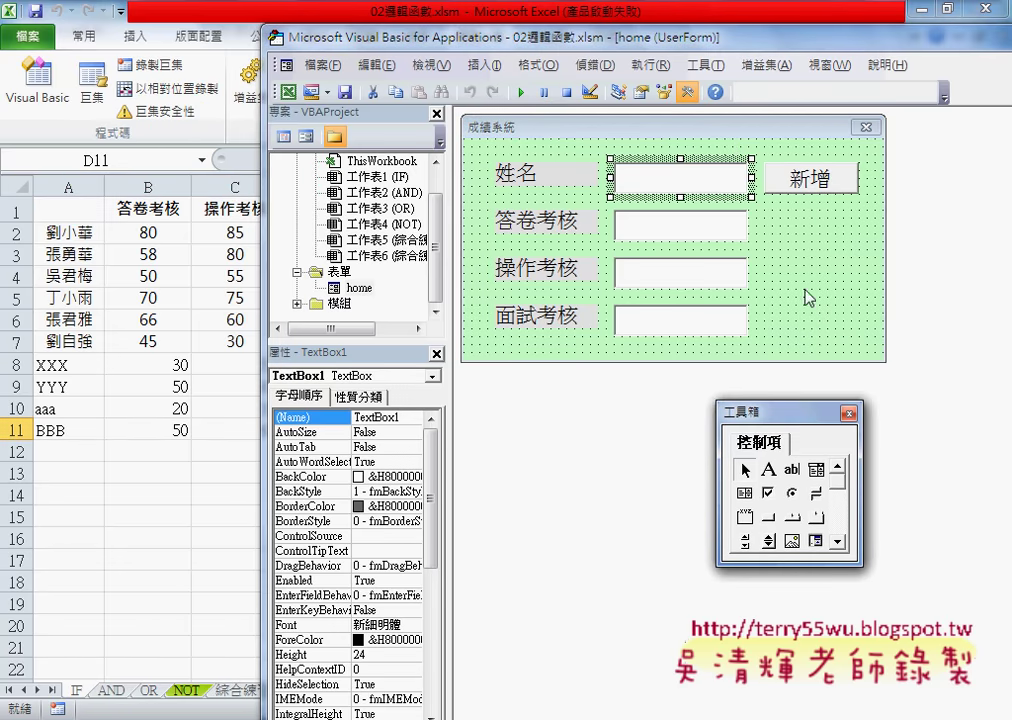
{"action": "left_click", "coordinate": [815, 190]}
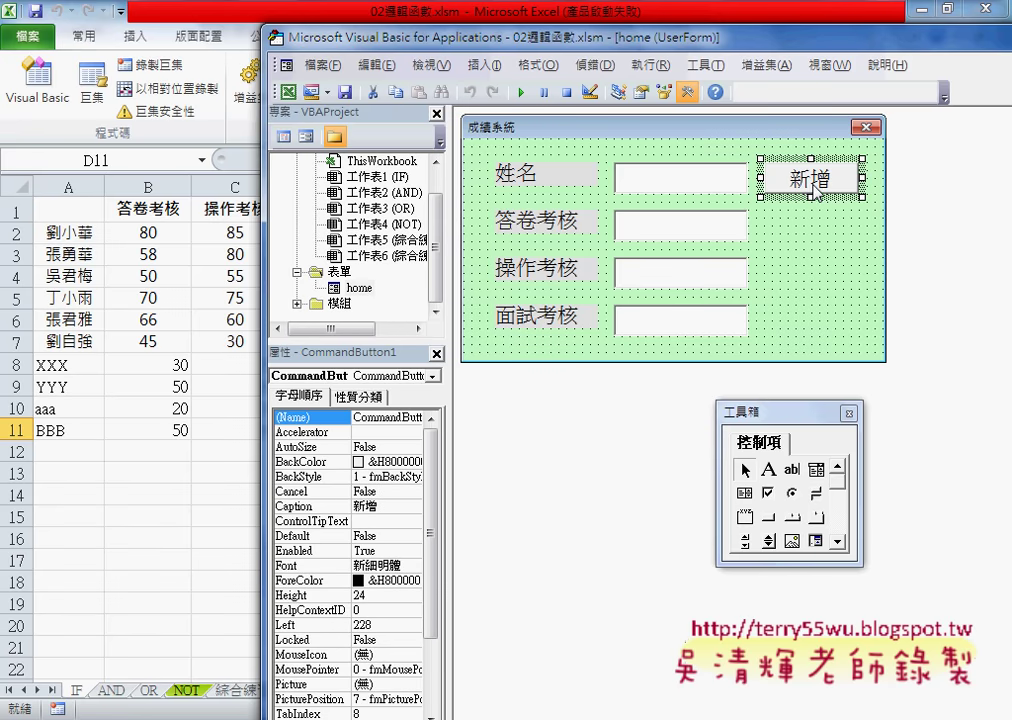
{"action": "left_click", "coordinate": [730, 185]}
{"action": "left_click", "coordinate": [671, 222]}
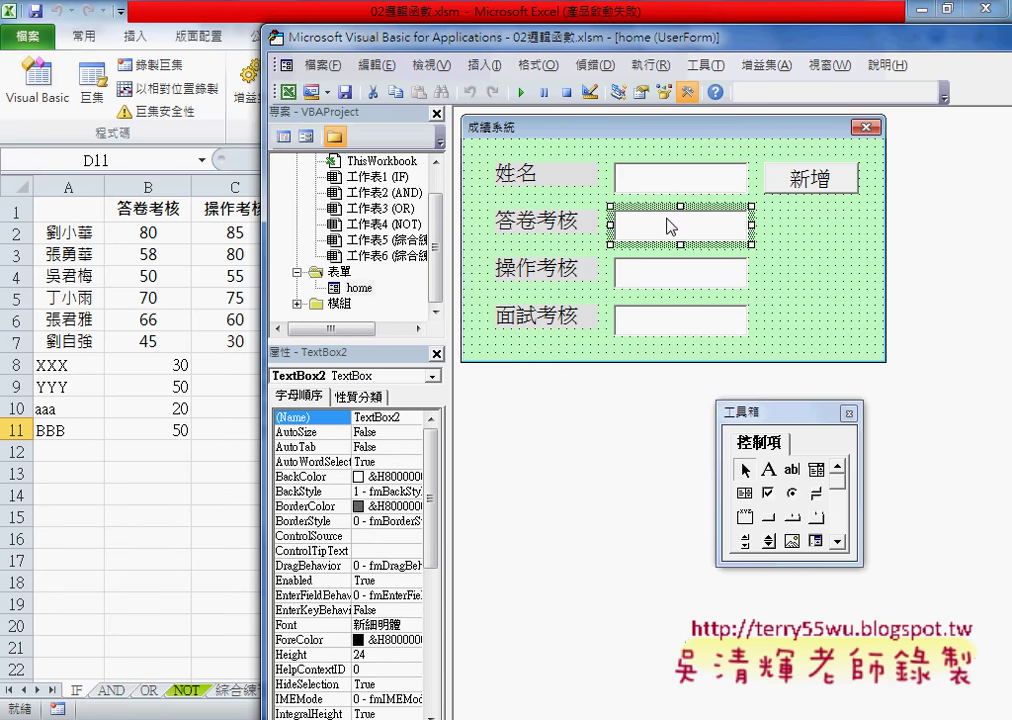
Step: Open the 新增 button's CommandButton1_Click code and highlight the procedure name
{"action": "left_click", "coordinate": [673, 273]}
{"action": "left_click", "coordinate": [670, 320]}
{"action": "left_click", "coordinate": [815, 189]}
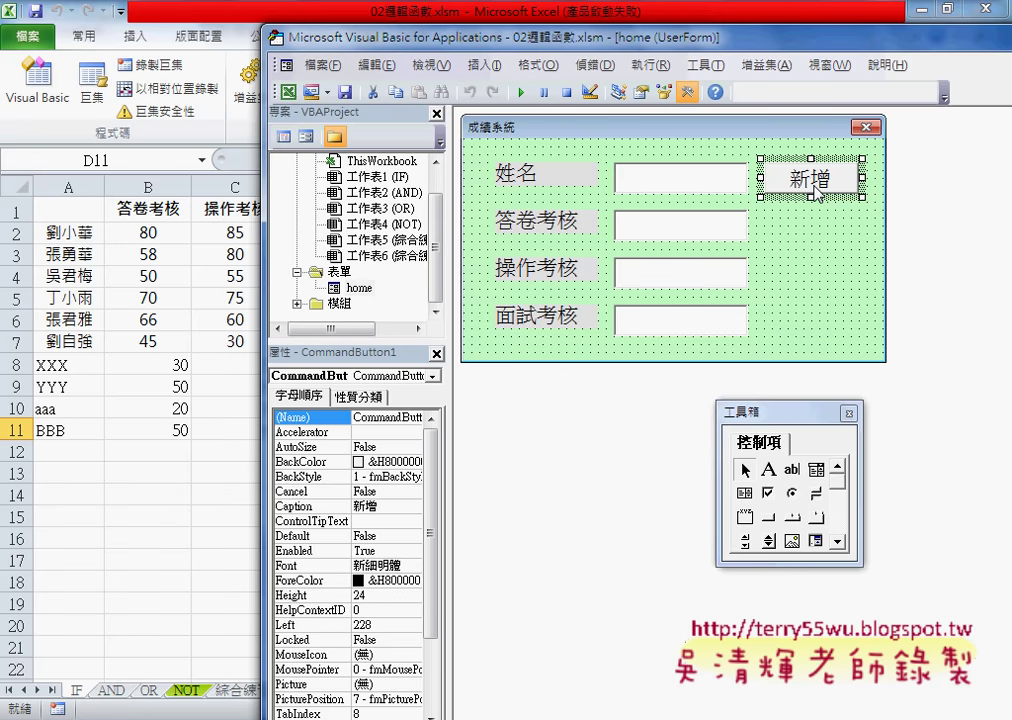
{"action": "double_click", "coordinate": [813, 182]}
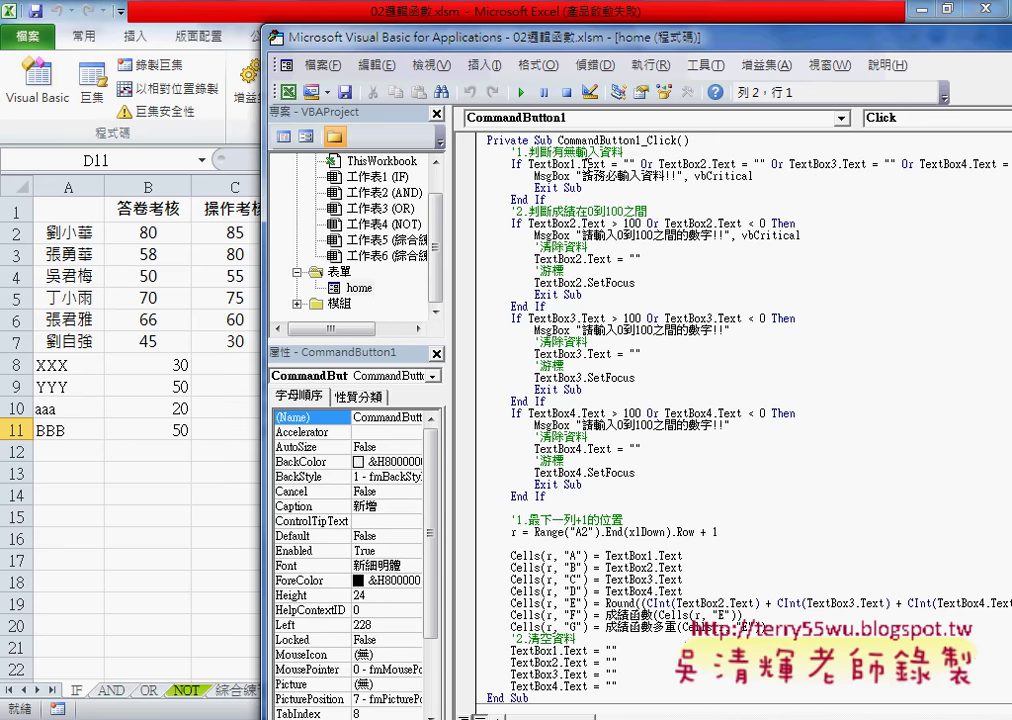
{"action": "left_click_drag", "start_coordinate": [558, 141], "coordinate": [677, 141]}
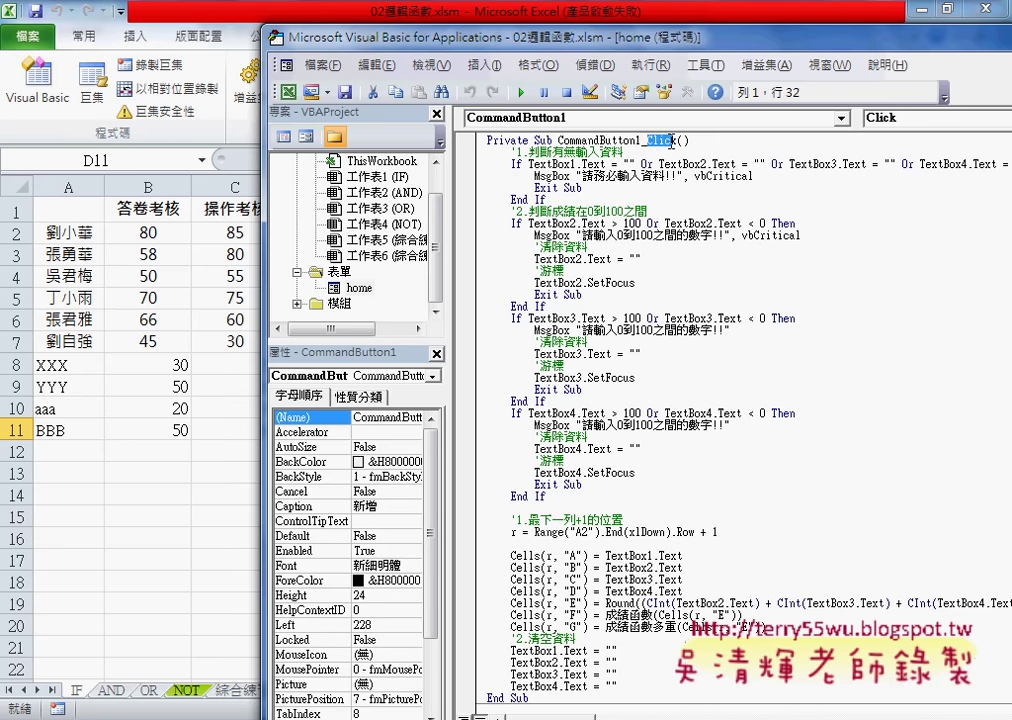
Step: Set the code font size to 12 on the Editor Format tab of Tools > Options
{"action": "left_click", "coordinate": [705, 65]}
{"action": "left_click", "coordinate": [726, 161]}
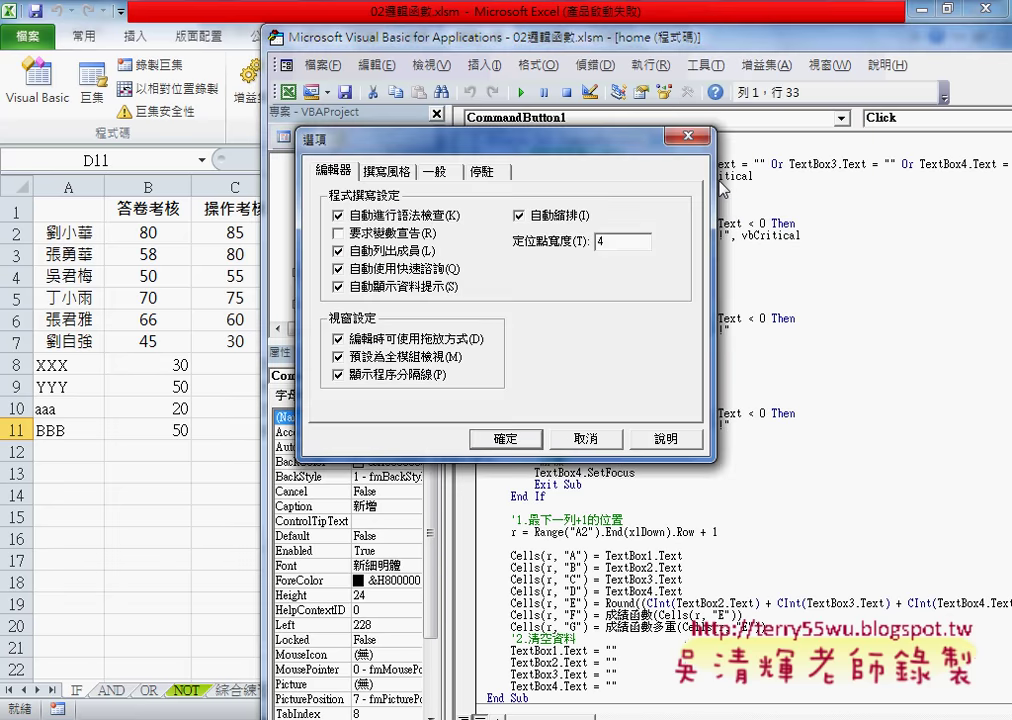
{"action": "left_click", "coordinate": [384, 172]}
{"action": "left_click", "coordinate": [601, 261]}
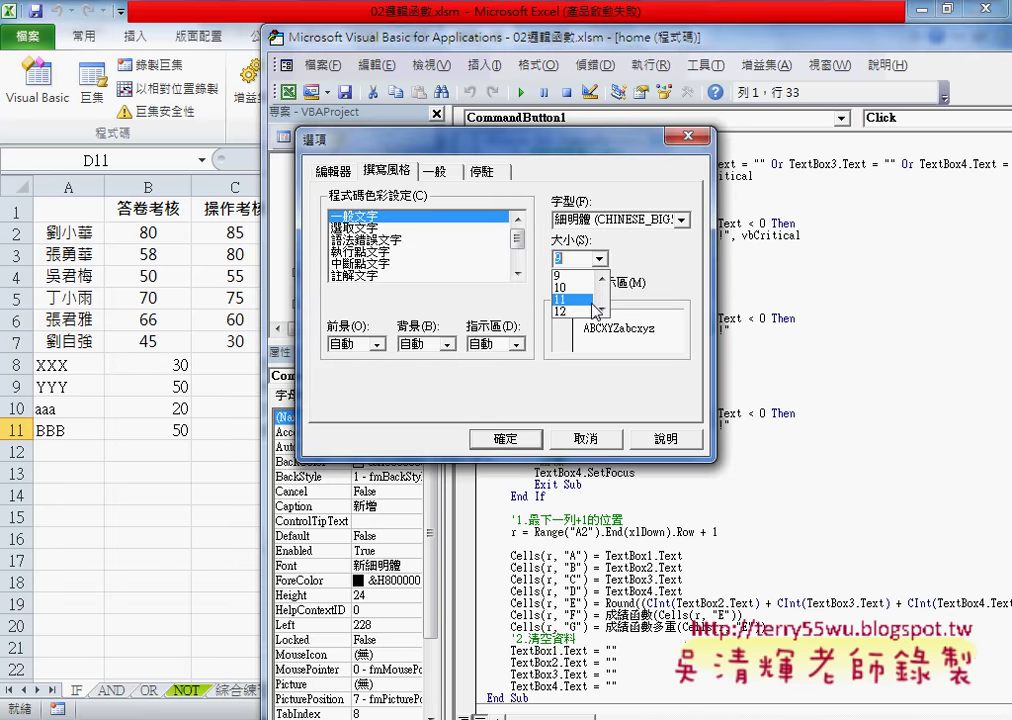
{"action": "left_click", "coordinate": [578, 316]}
{"action": "left_click", "coordinate": [505, 440]}
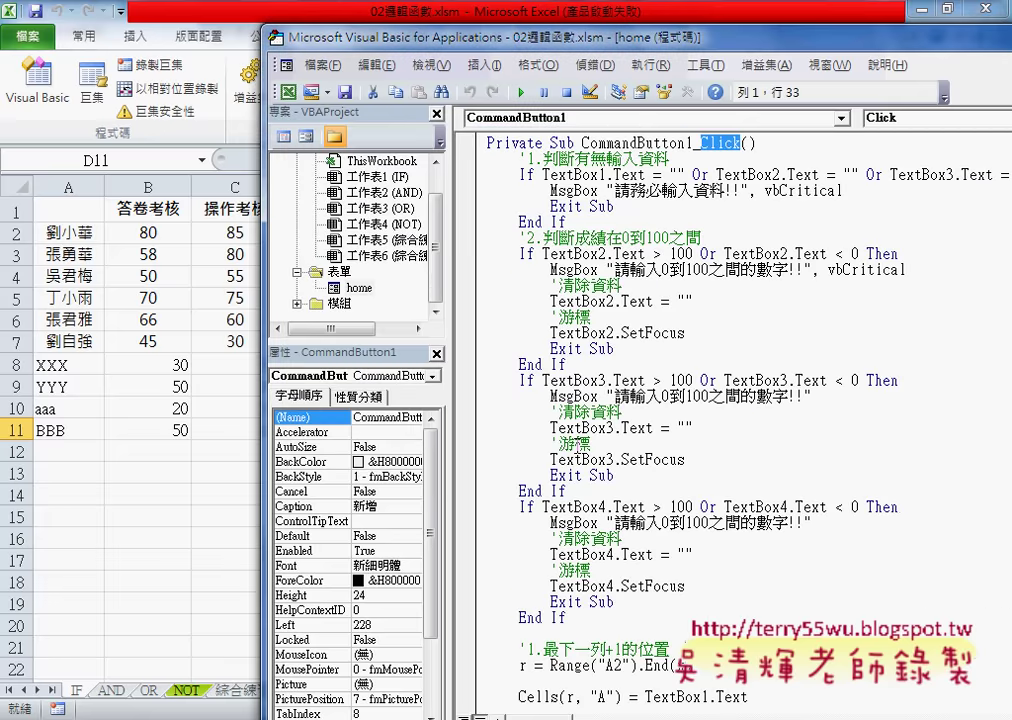
{"action": "left_click_drag", "start_coordinate": [651, 45], "coordinate": [565, 50]}
Step: Reopen the home form design and enlarge the Toolbox beside its top-right corner
{"action": "double_click", "coordinate": [272, 292]}
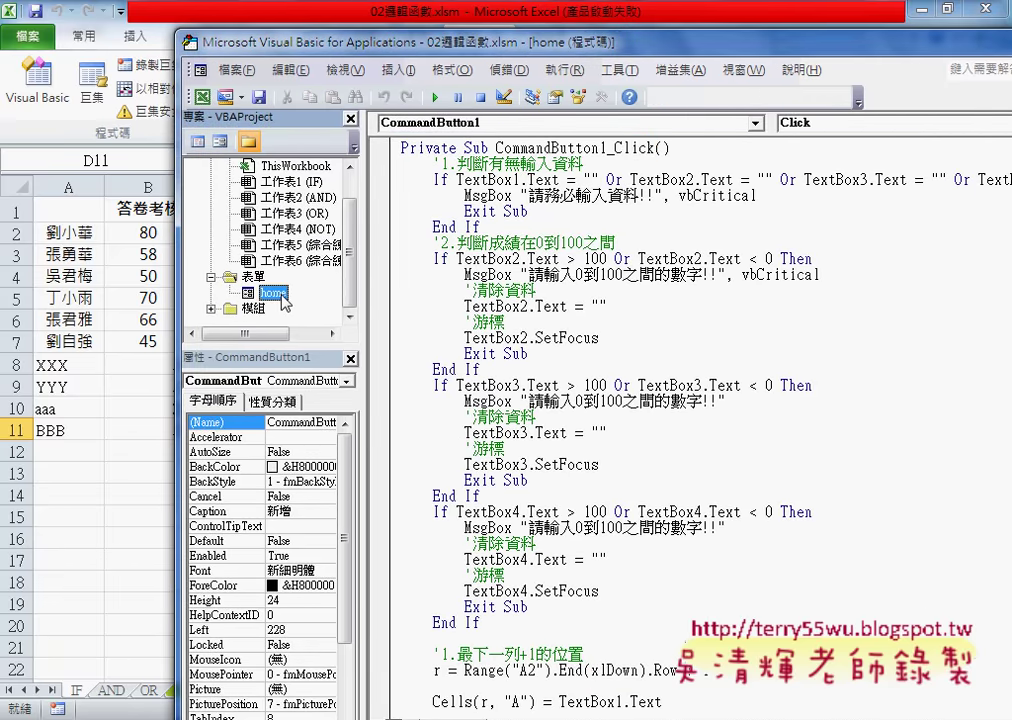
{"action": "left_click_drag", "start_coordinate": [800, 272], "coordinate": [831, 138]}
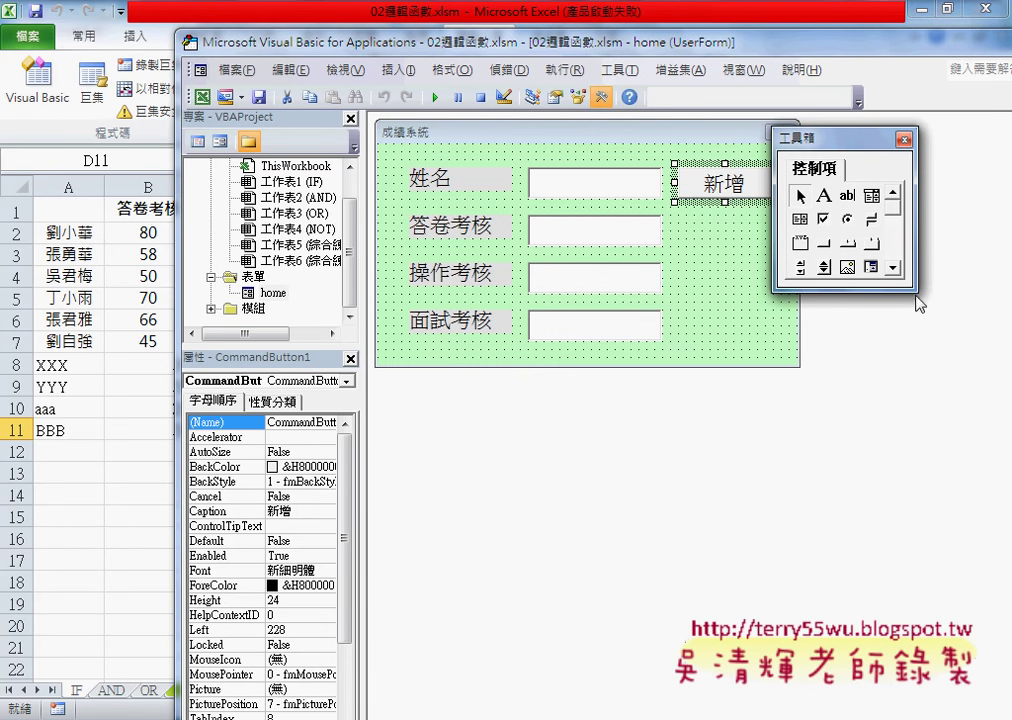
{"action": "left_click_drag", "start_coordinate": [916, 291], "coordinate": [953, 338]}
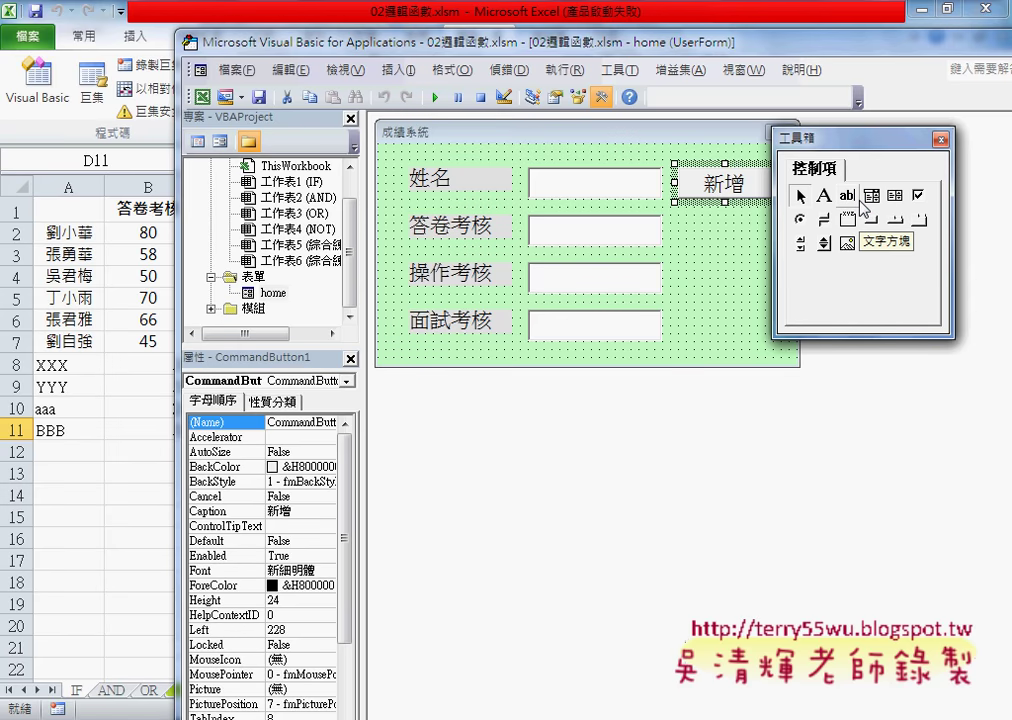
Step: Browse the Editor Format, General and Docking tabs of Options, then cancel without changes
{"action": "left_click", "coordinate": [619, 70]}
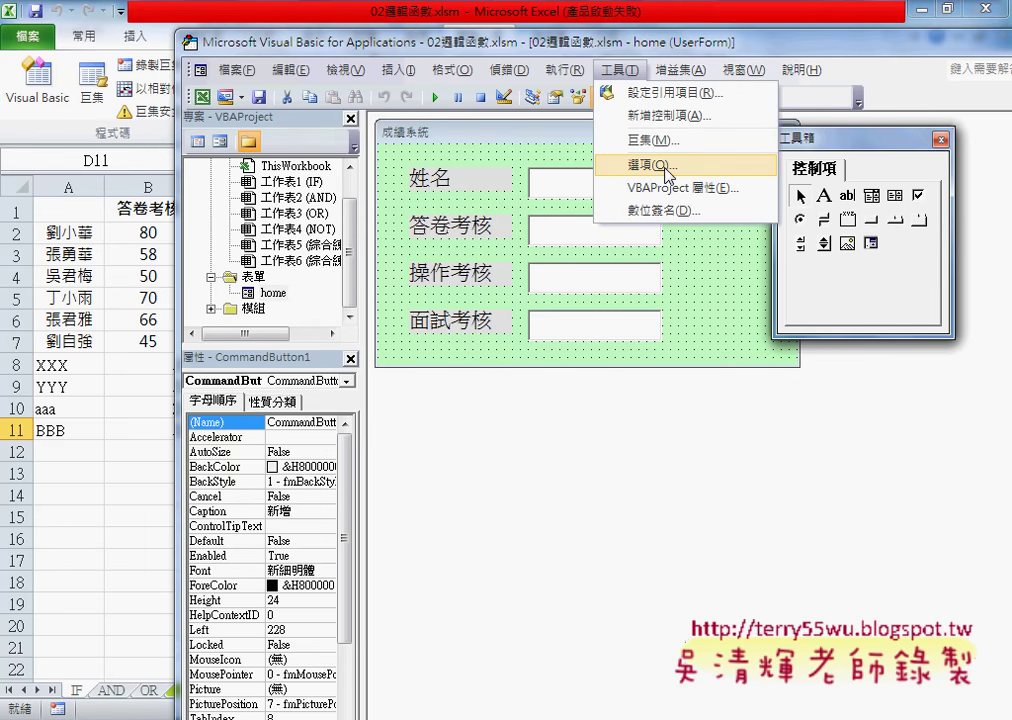
{"action": "left_click", "coordinate": [668, 172]}
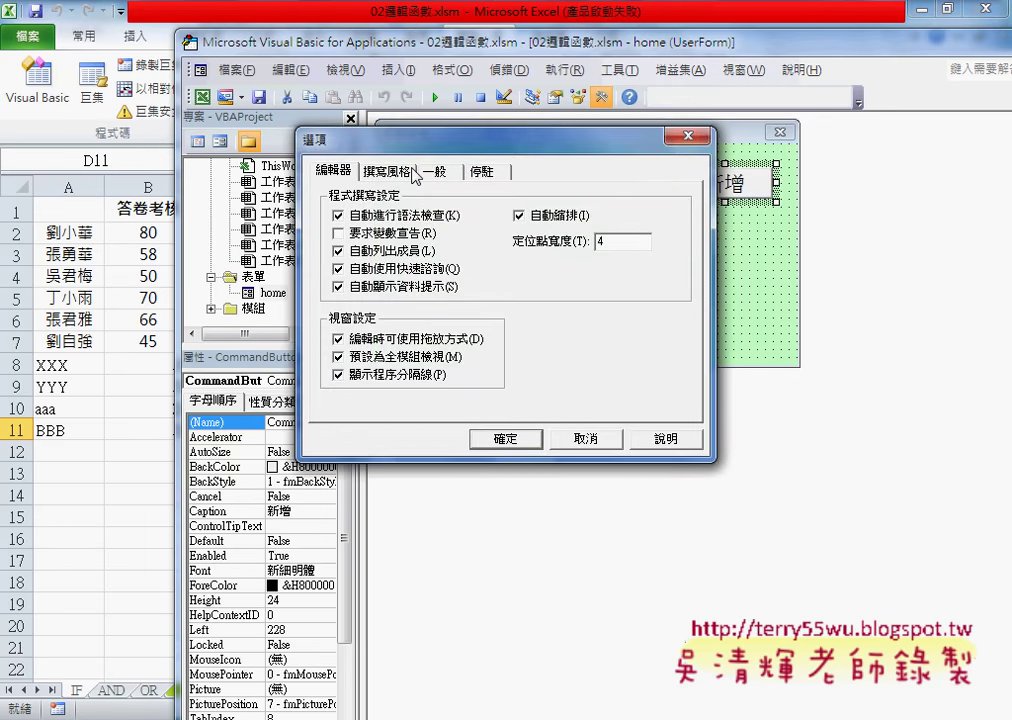
{"action": "left_click", "coordinate": [414, 172]}
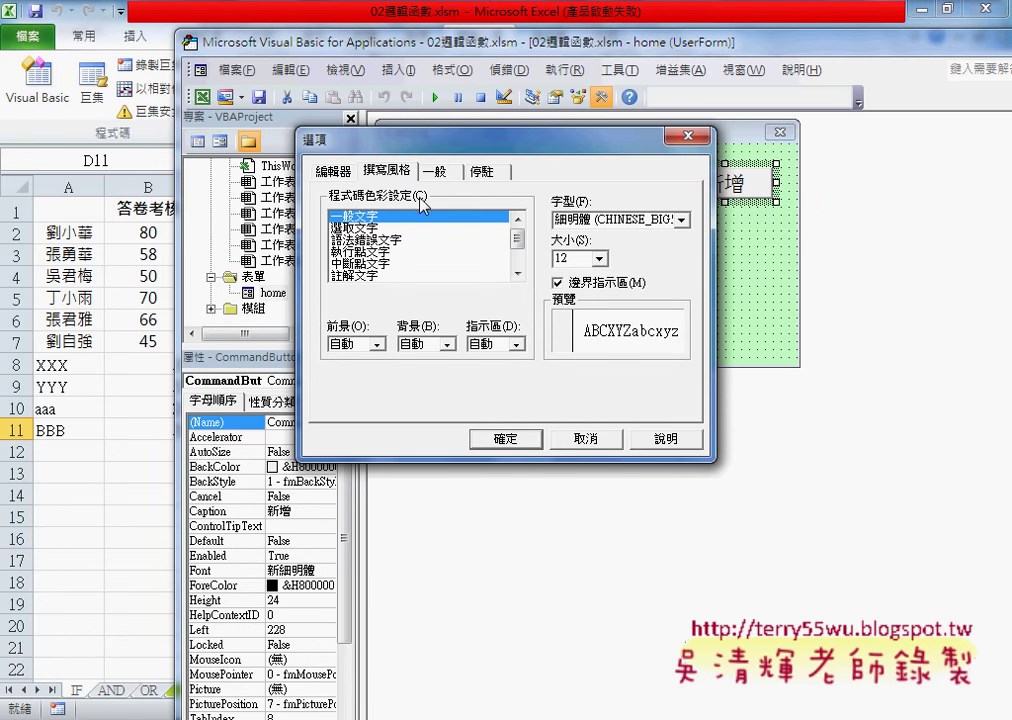
{"action": "left_click", "coordinate": [438, 174]}
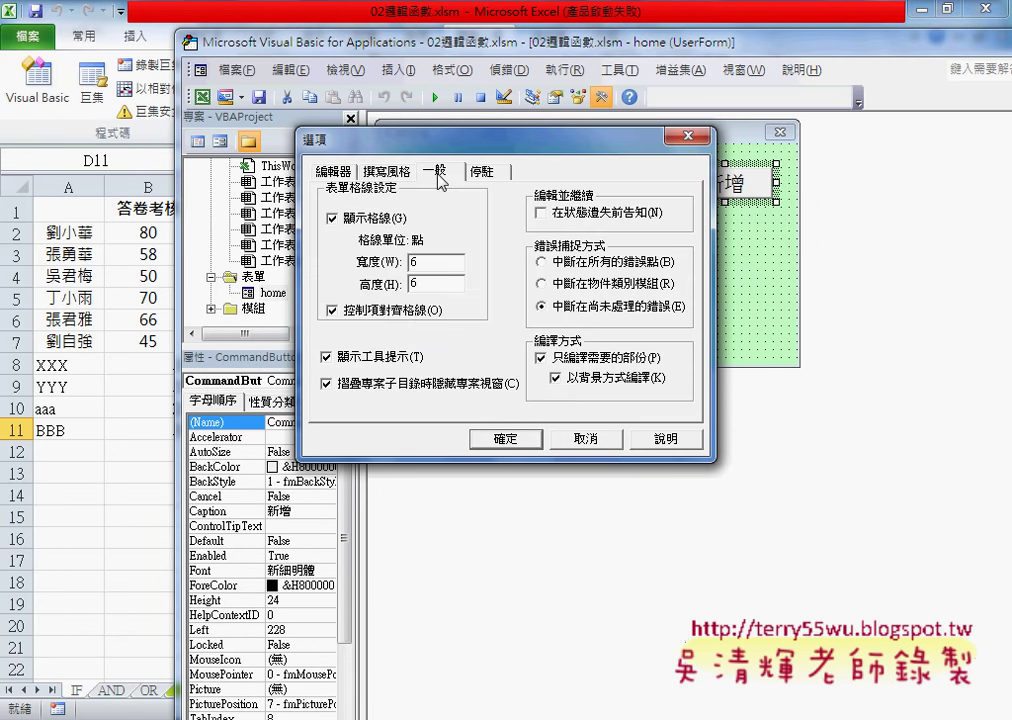
{"action": "left_click", "coordinate": [481, 172]}
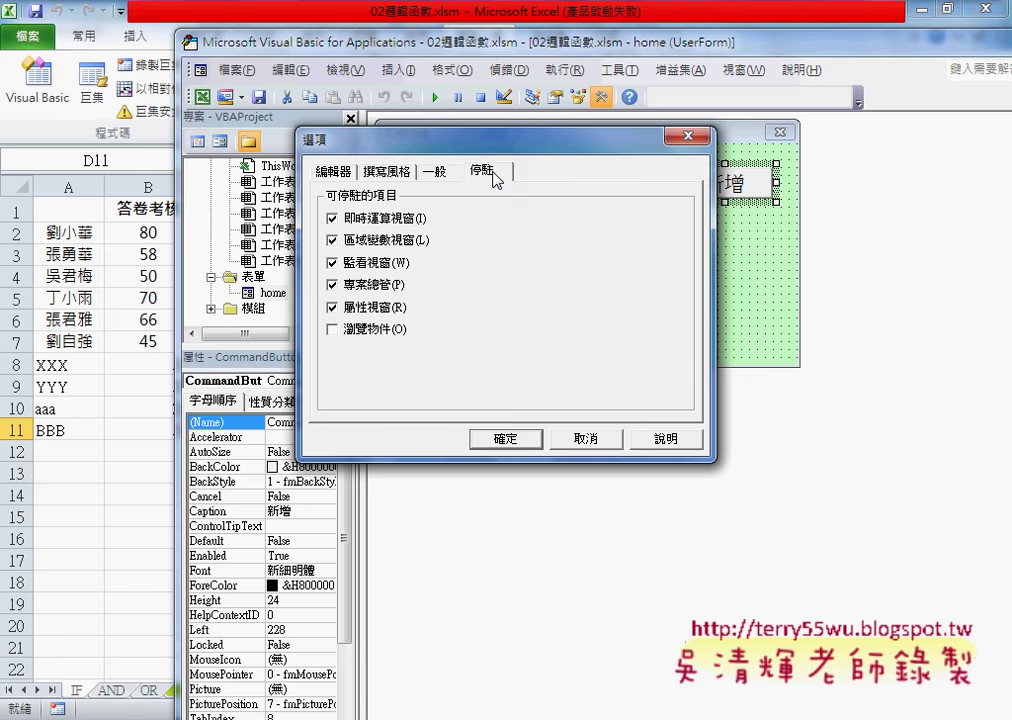
{"action": "left_click", "coordinate": [346, 180]}
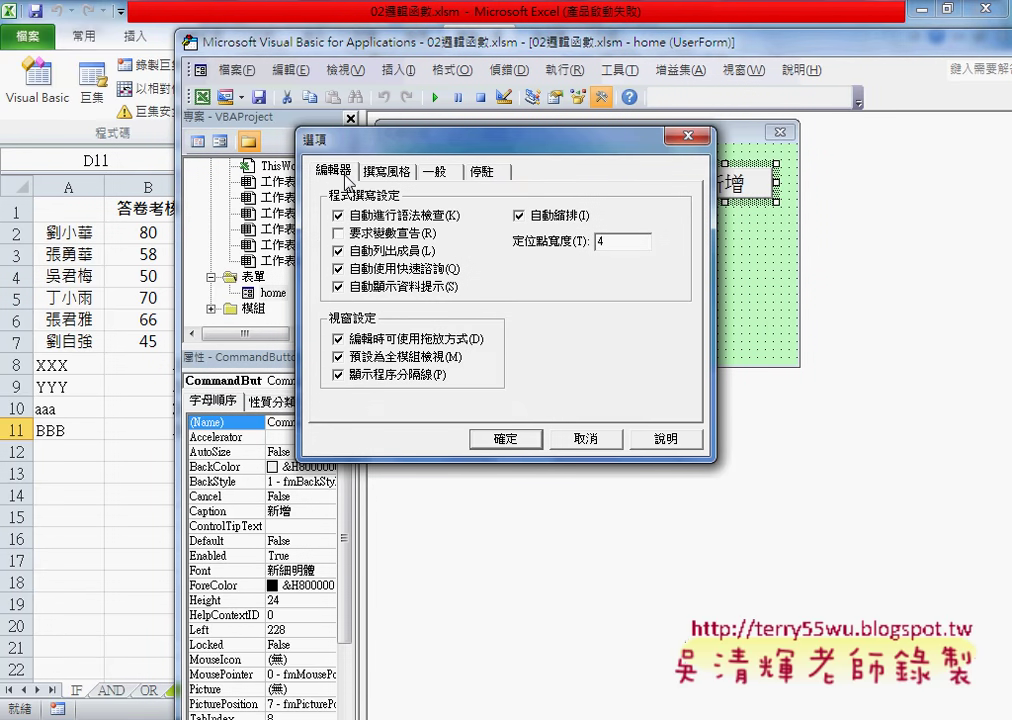
{"action": "left_click", "coordinate": [590, 440]}
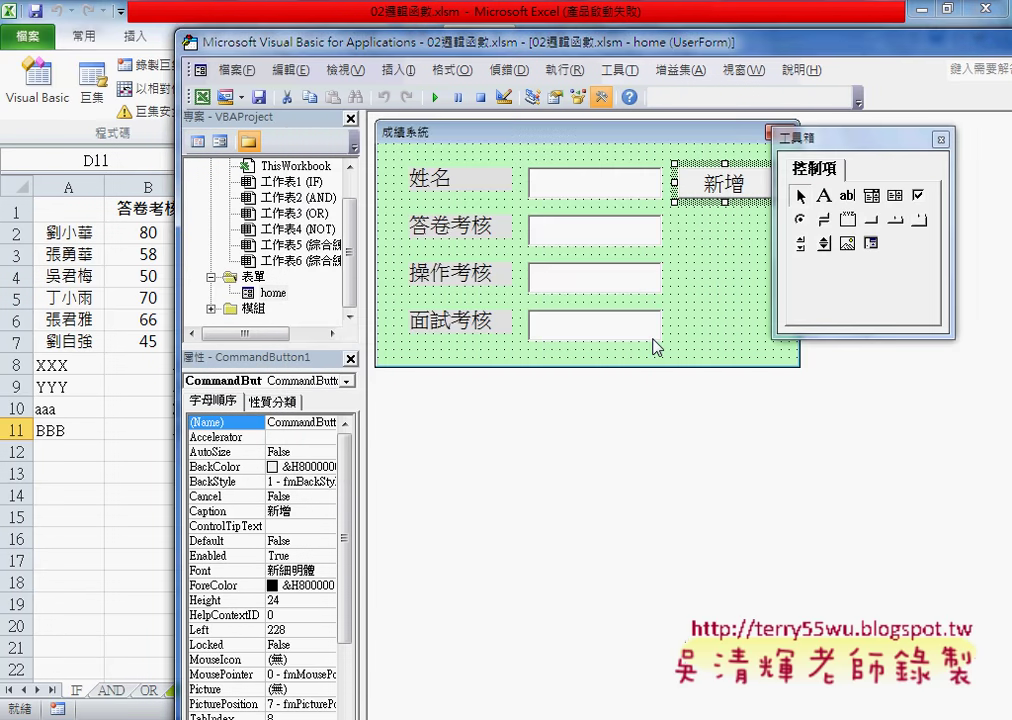
Step: Open CommandButton1_Click, select the first input-check If block and shift the editor left
{"action": "left_click_drag", "start_coordinate": [855, 140], "coordinate": [879, 140]}
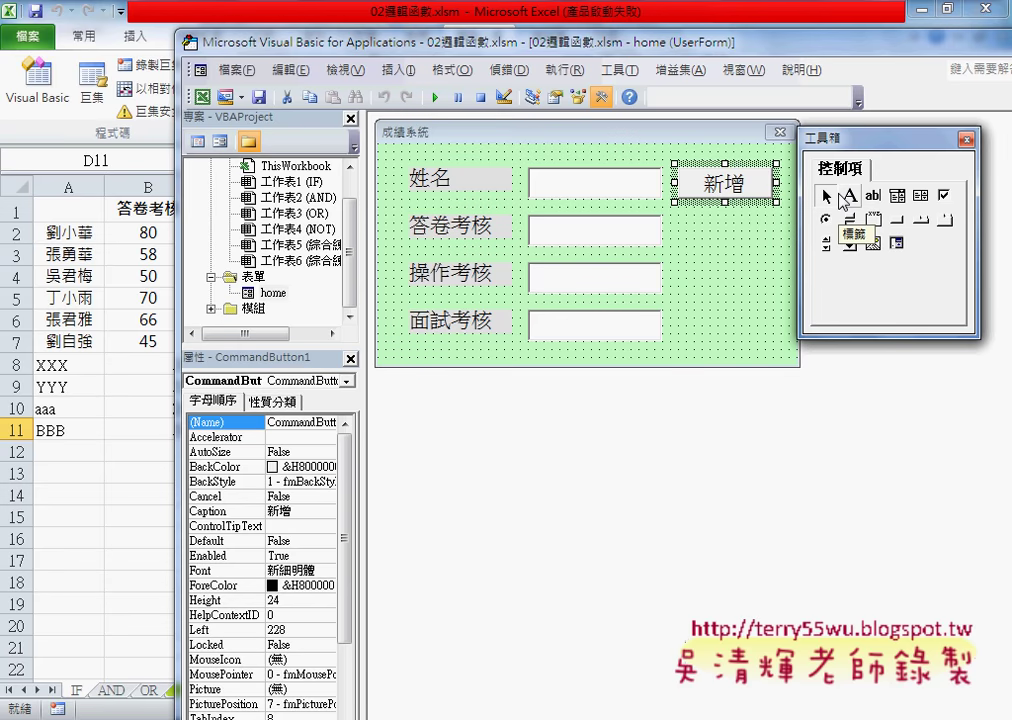
{"action": "double_click", "coordinate": [720, 186]}
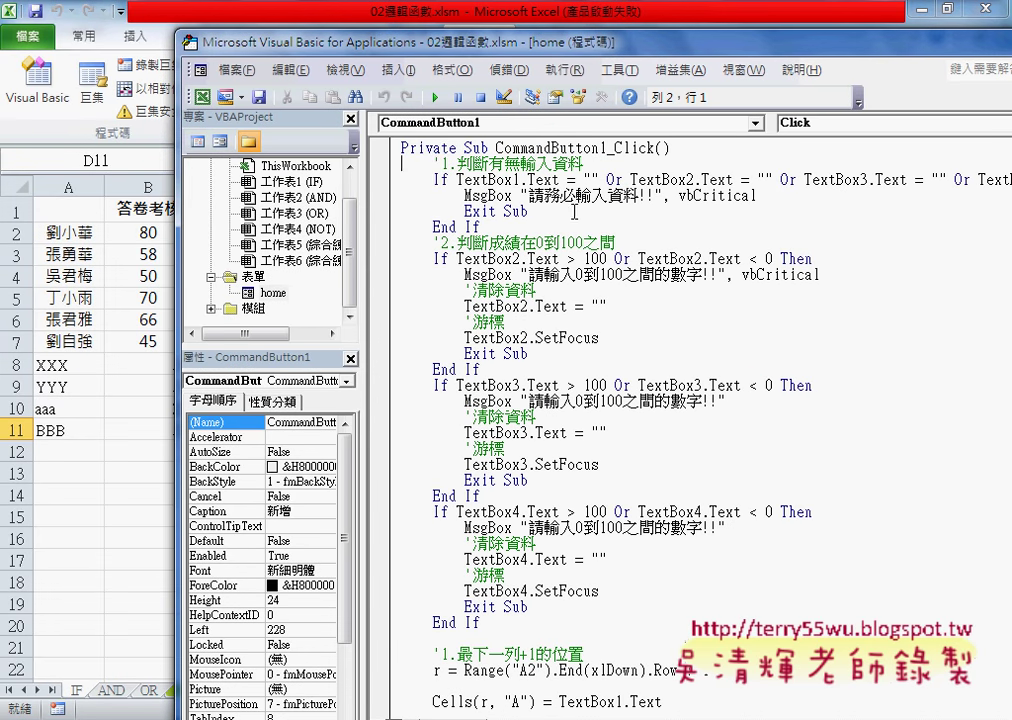
{"action": "left_click_drag", "start_coordinate": [429, 165], "coordinate": [524, 226]}
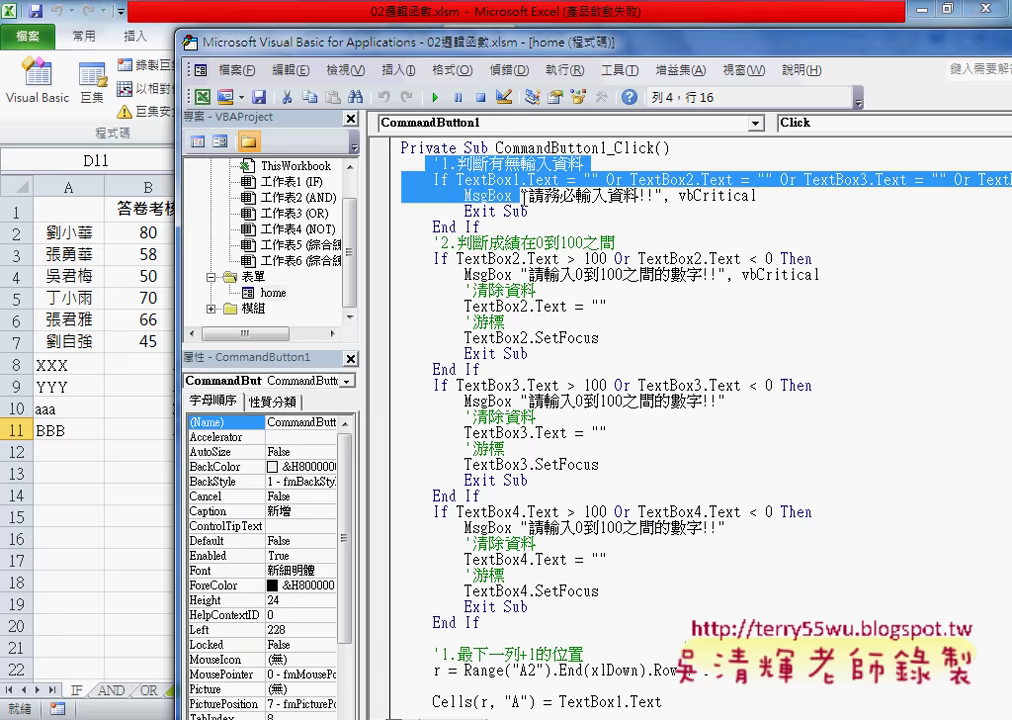
{"action": "left_click_drag", "start_coordinate": [440, 40], "coordinate": [270, 40]}
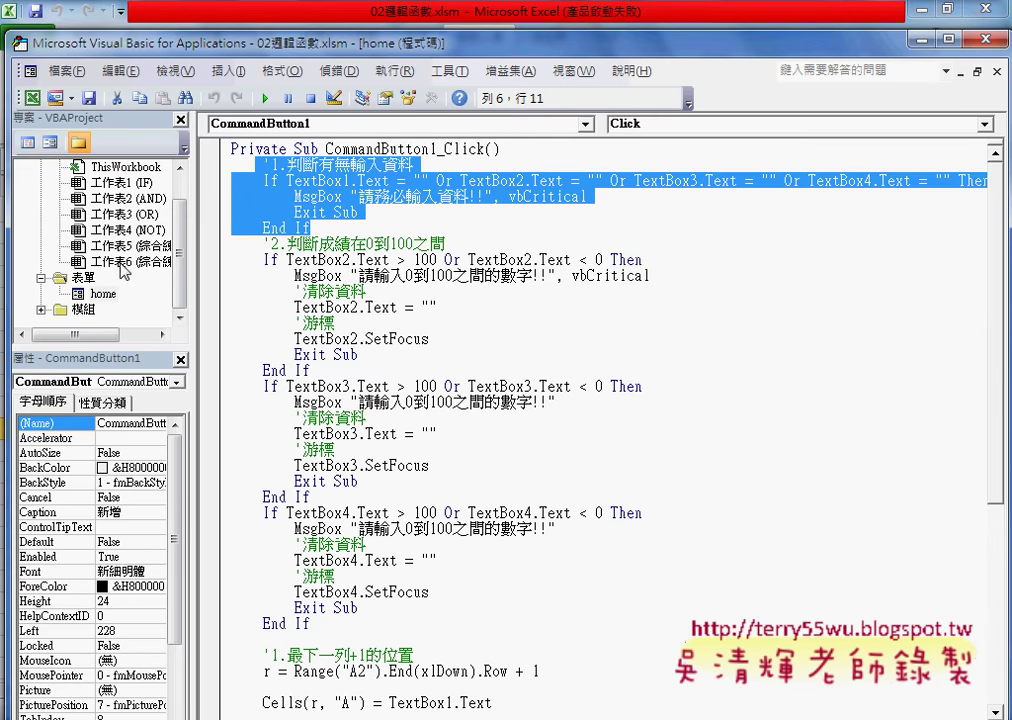
{"action": "double_click", "coordinate": [103, 294]}
{"action": "left_click", "coordinate": [411, 285]}
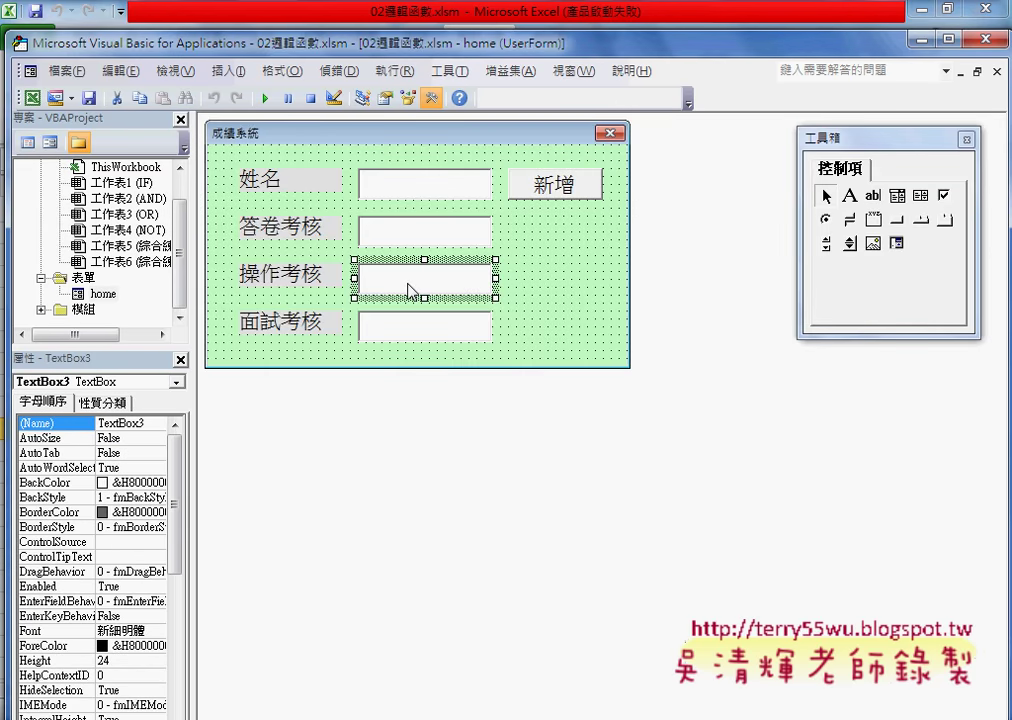
{"action": "left_click", "coordinate": [418, 229]}
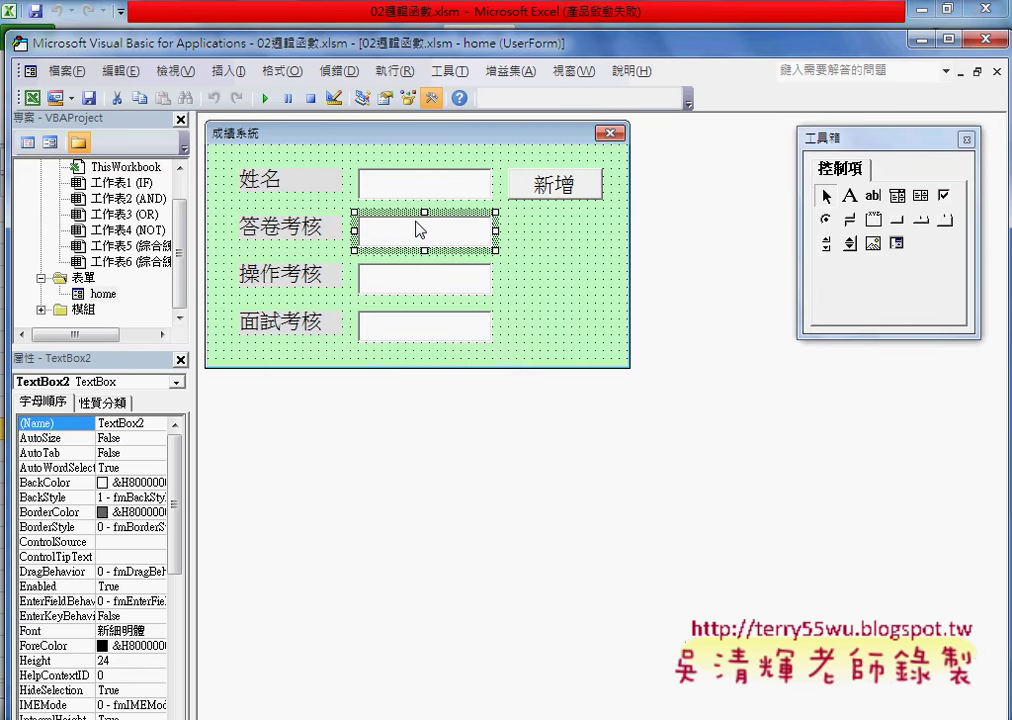
{"action": "left_click", "coordinate": [120, 423]}
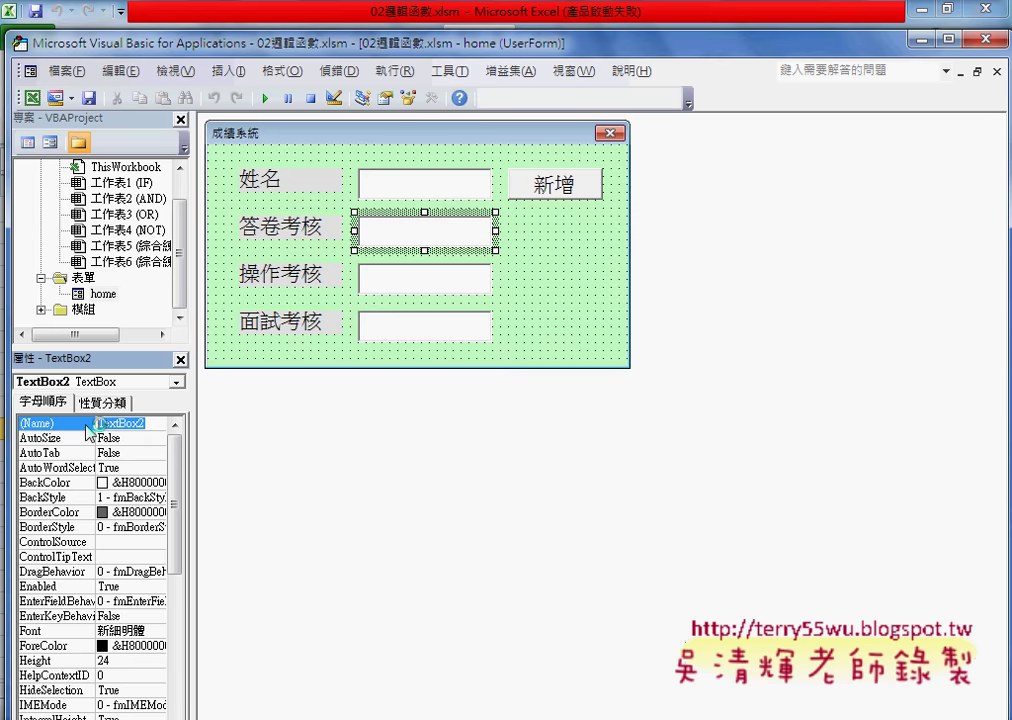
{"action": "left_click", "coordinate": [418, 287]}
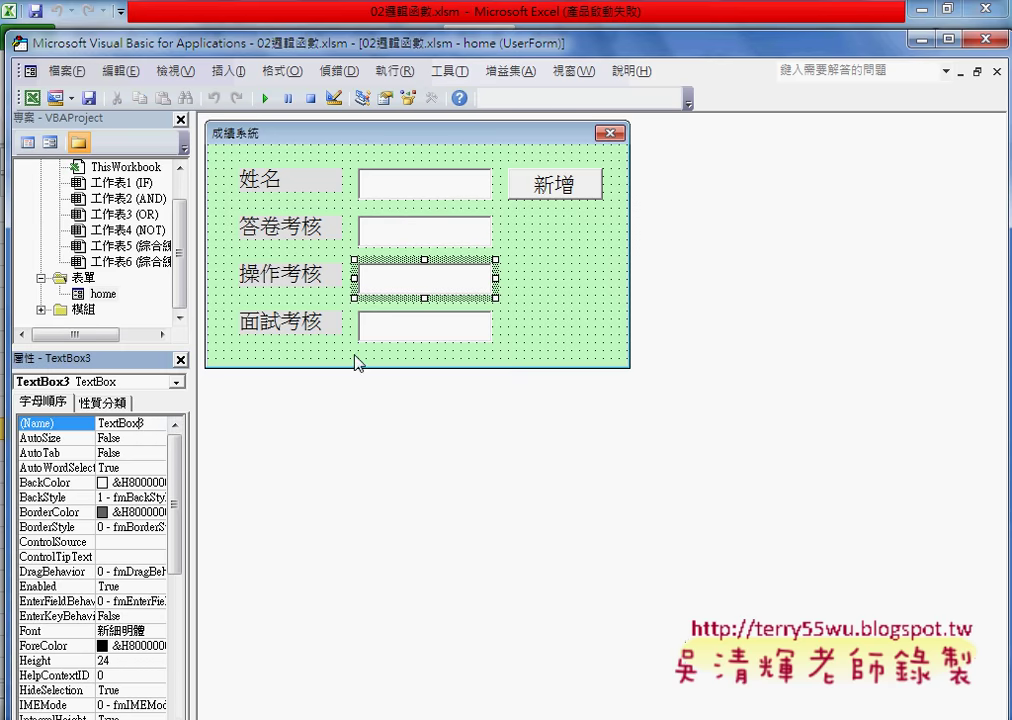
{"action": "left_click", "coordinate": [398, 335]}
{"action": "left_click", "coordinate": [424, 232]}
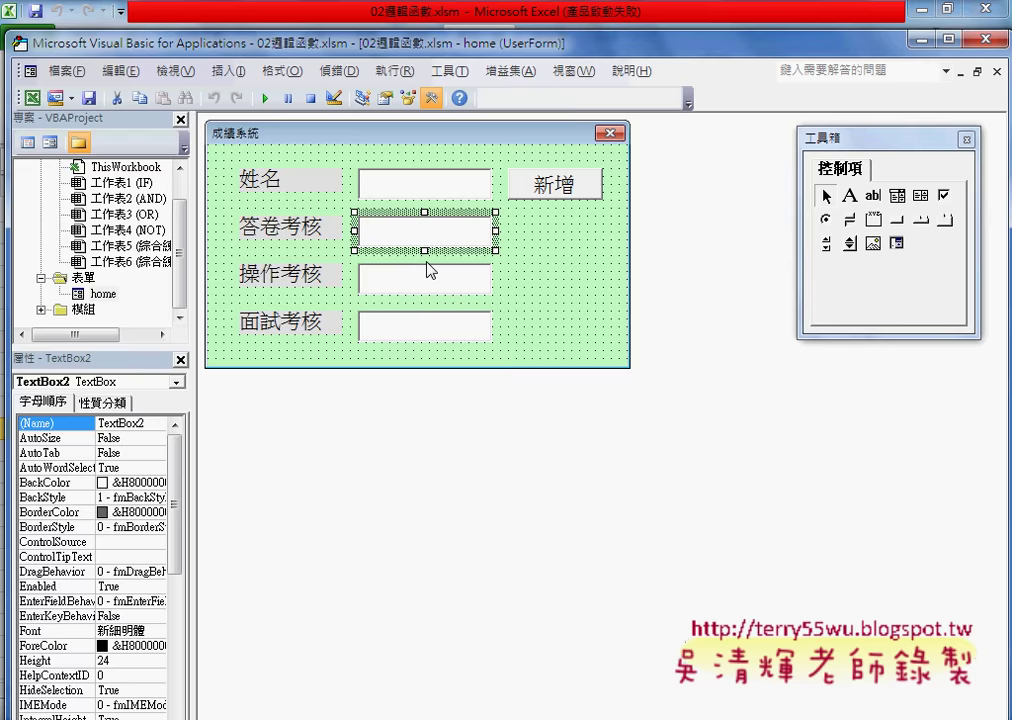
{"action": "left_click", "coordinate": [422, 280]}
{"action": "left_click", "coordinate": [443, 325]}
{"action": "double_click", "coordinate": [553, 186]}
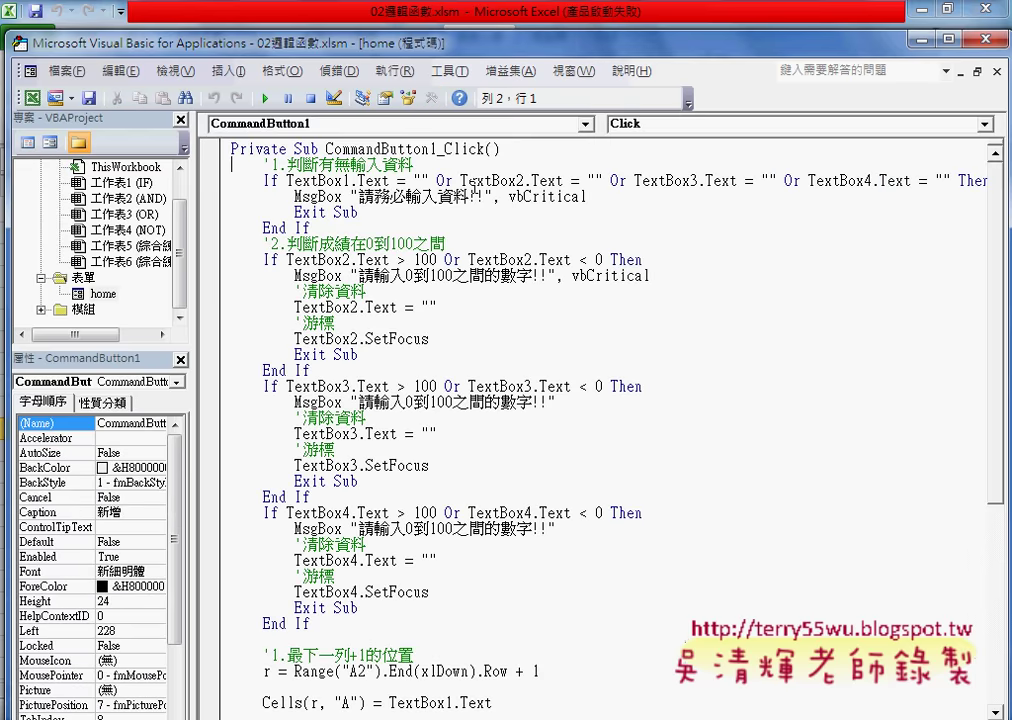
{"action": "left_click", "coordinate": [289, 181]}
{"action": "left_click_drag", "start_coordinate": [289, 181], "coordinate": [430, 181]}
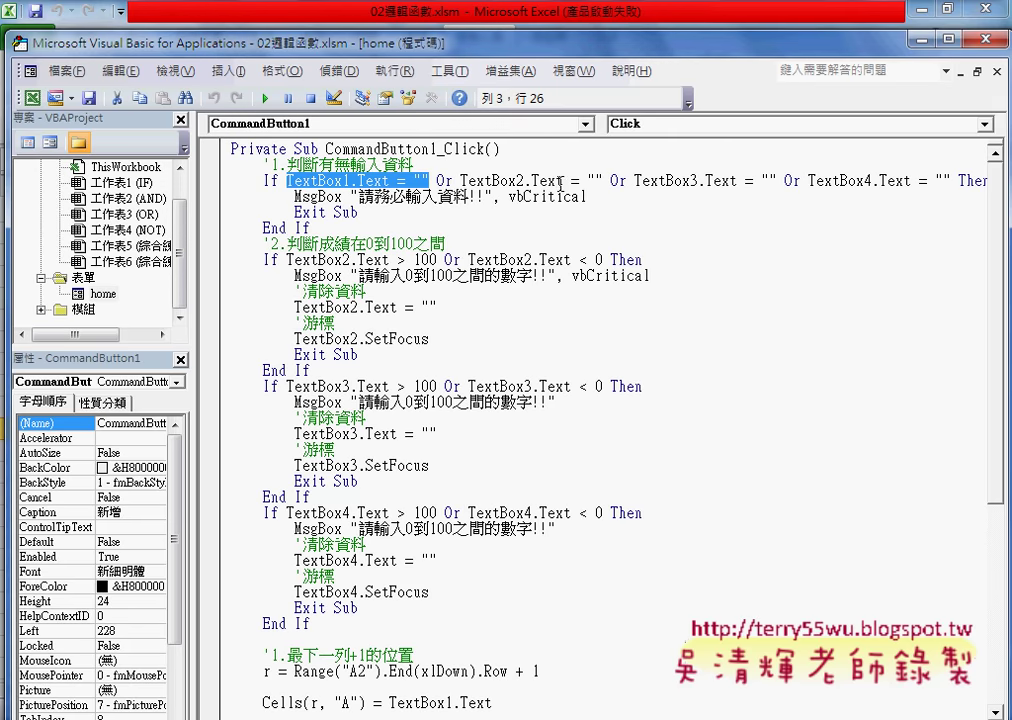
{"action": "double_click", "coordinate": [442, 181]}
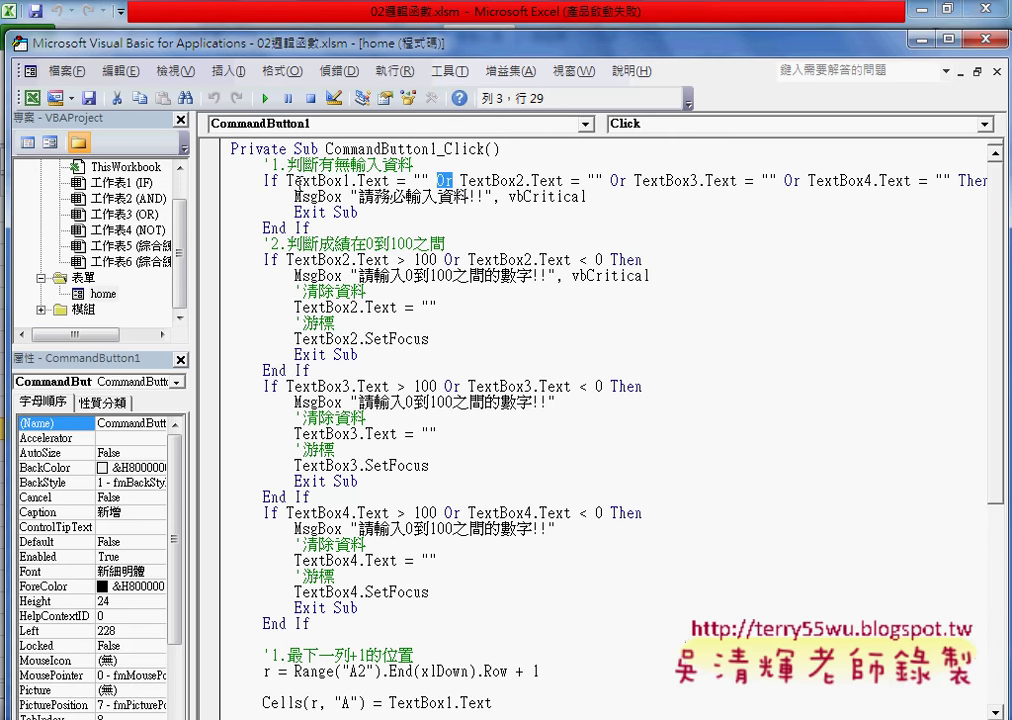
{"action": "left_click_drag", "start_coordinate": [288, 181], "coordinate": [428, 181]}
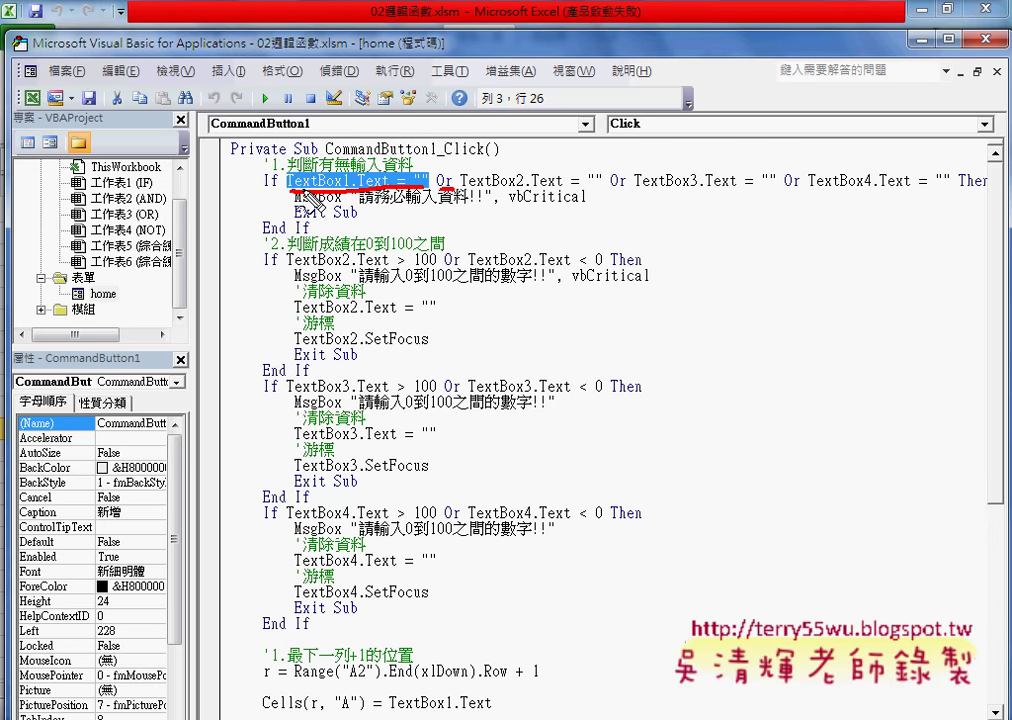
{"action": "left_click_drag", "start_coordinate": [300, 168], "coordinate": [530, 172]}
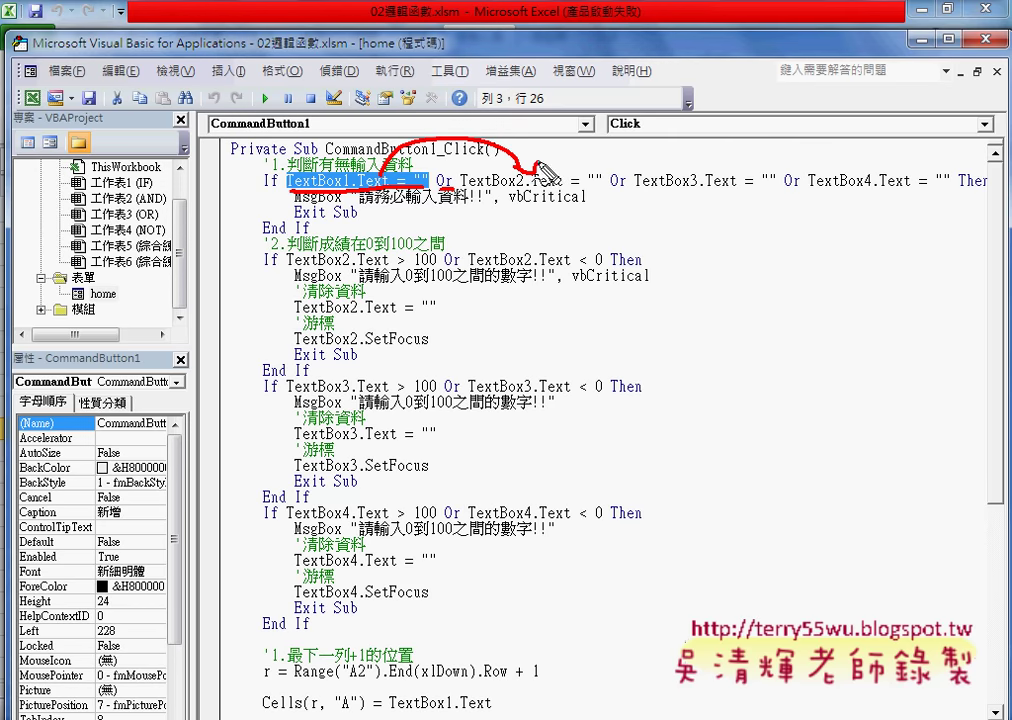
{"action": "left_click_drag", "start_coordinate": [686, 183], "coordinate": [697, 186]}
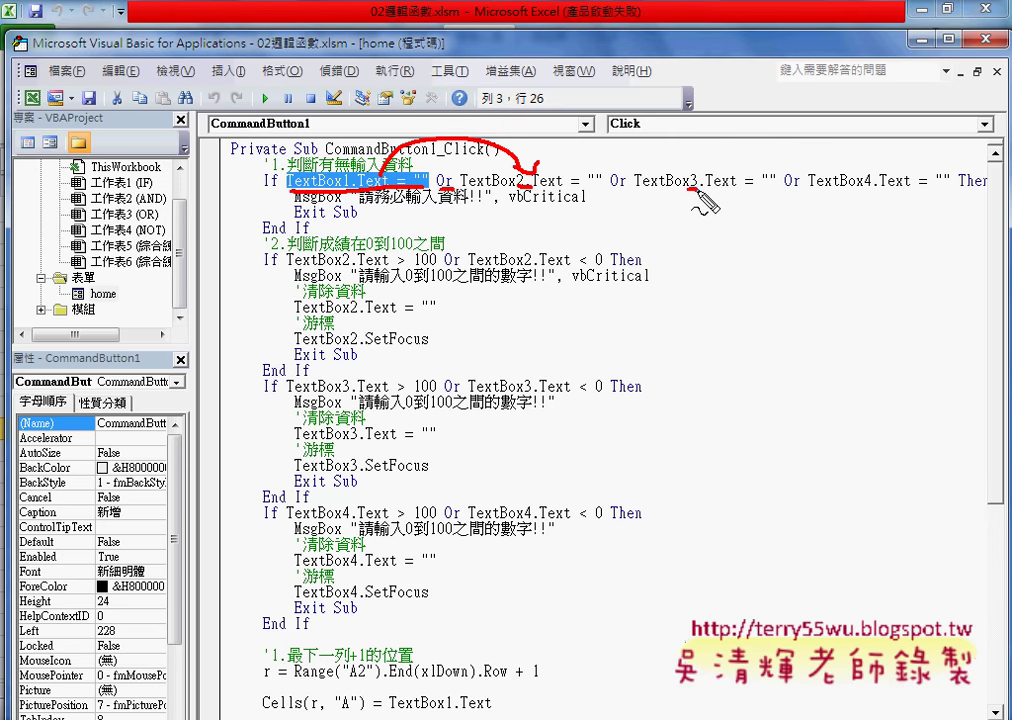
{"action": "left_click_drag", "start_coordinate": [864, 186], "coordinate": [873, 187]}
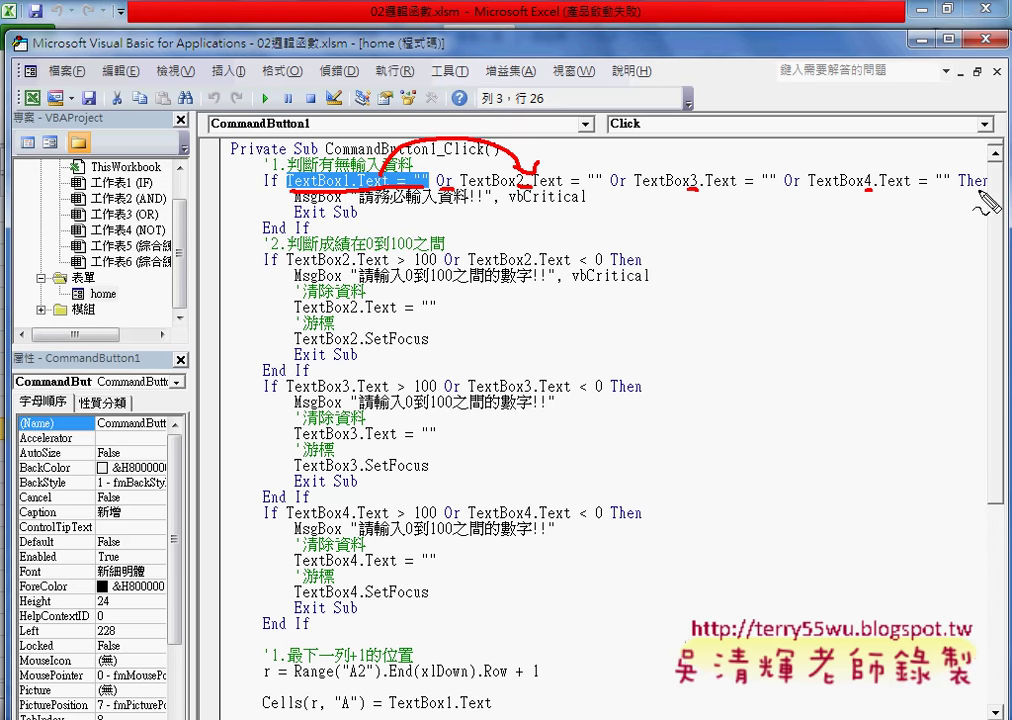
{"action": "left_click_drag", "start_coordinate": [964, 187], "coordinate": [992, 185]}
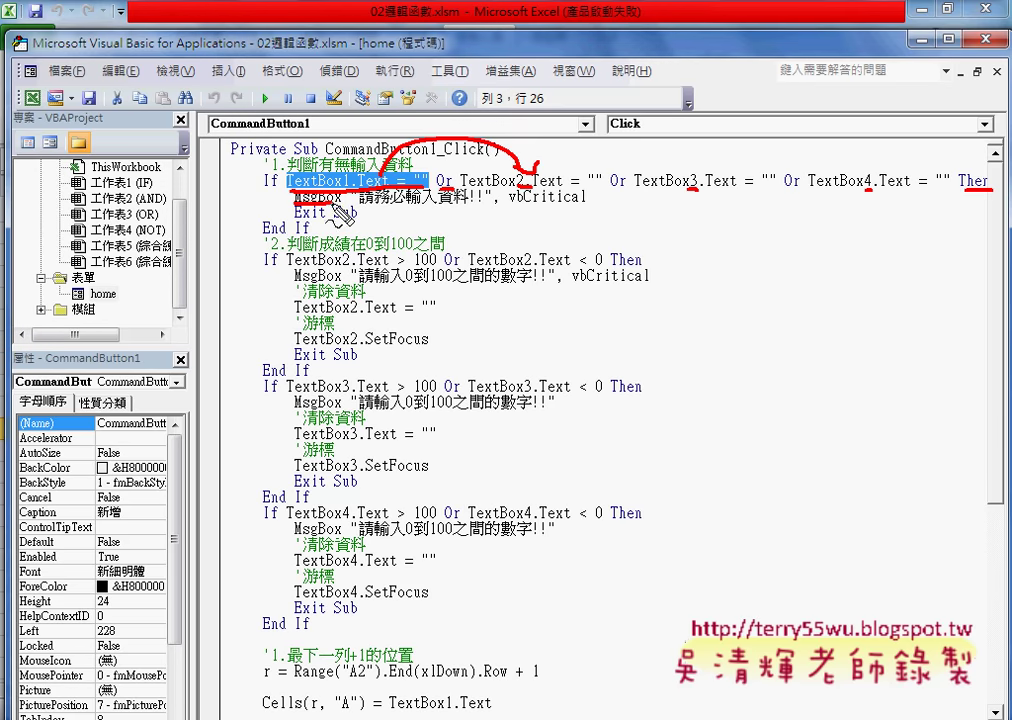
{"action": "left_click_drag", "start_coordinate": [292, 192], "coordinate": [353, 199]}
{"action": "left_click_drag", "start_coordinate": [490, 207], "coordinate": [590, 208]}
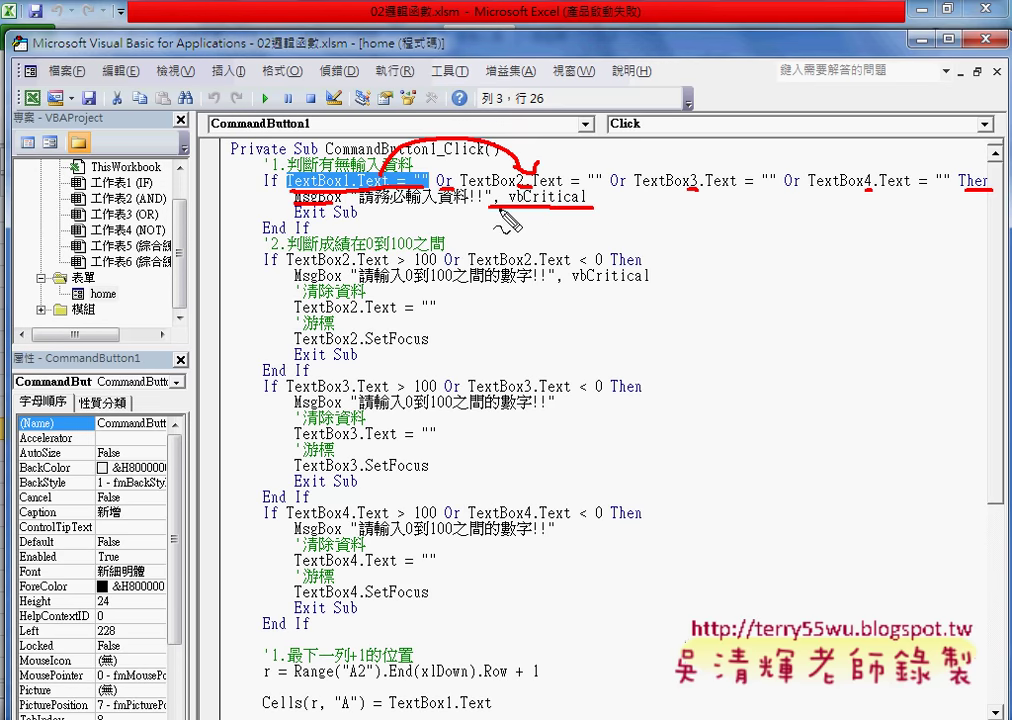
Step: Set the first MsgBox style to vbCritical and select the following Exit Sub line
{"action": "key", "text": "Escape"}
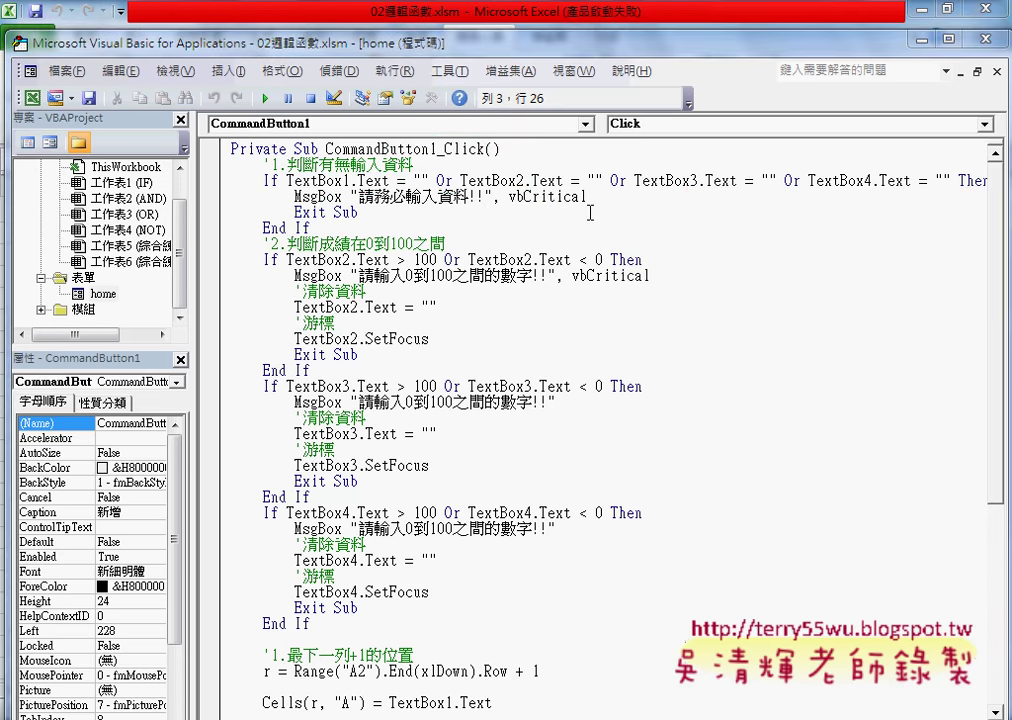
{"action": "left_click_drag", "start_coordinate": [493, 197], "coordinate": [630, 198]}
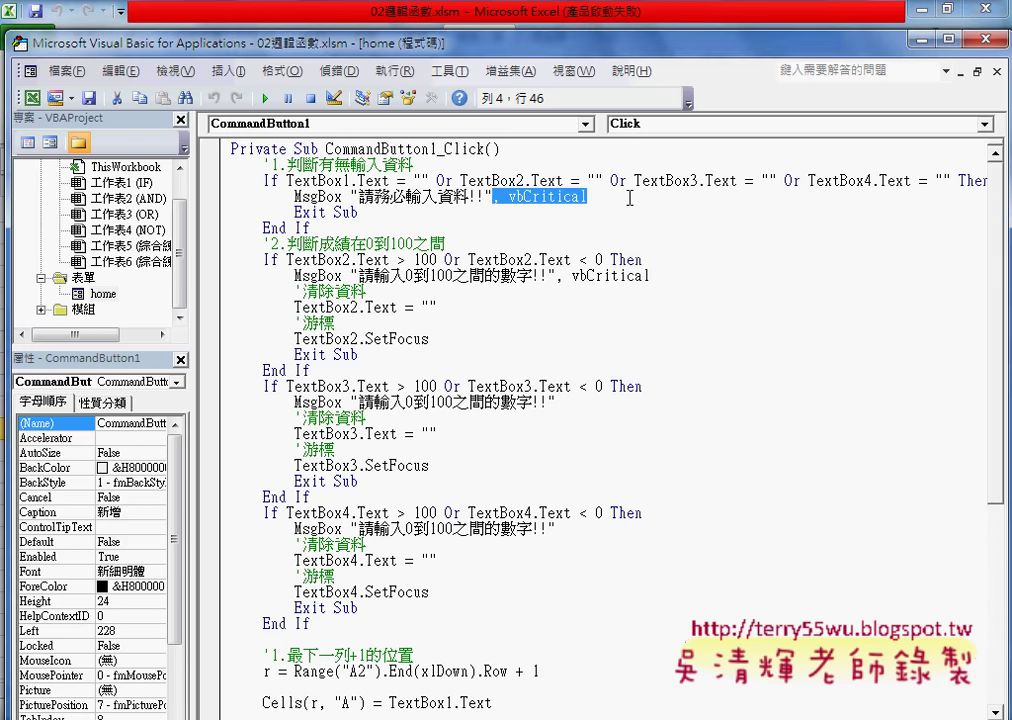
{"action": "type", "text": ","}
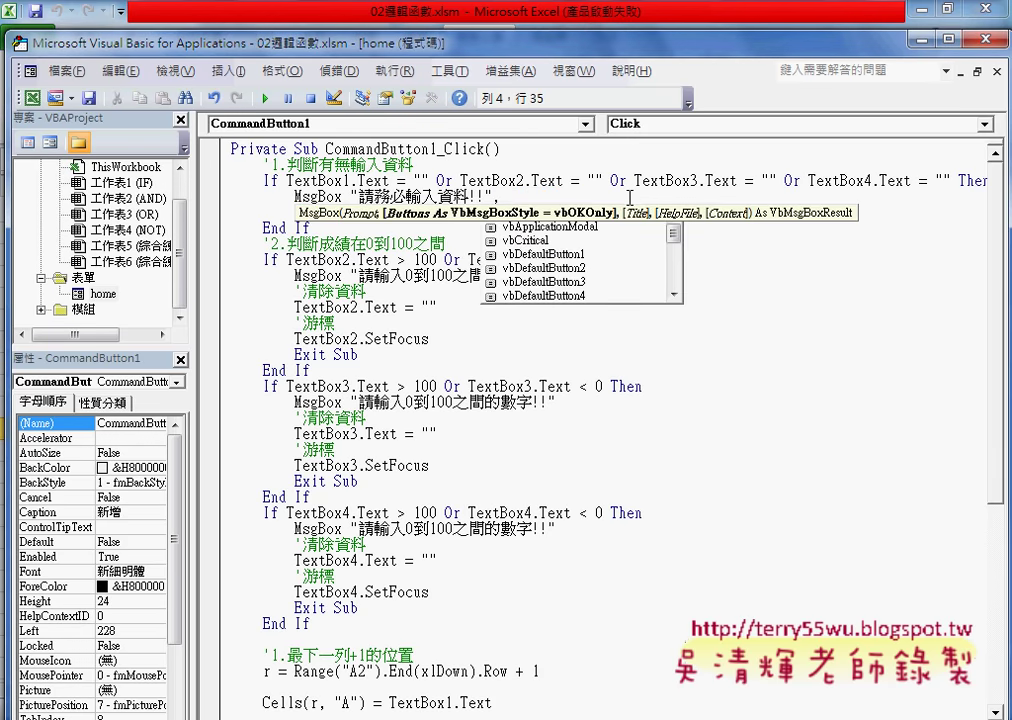
{"action": "type", "text": "vbc"}
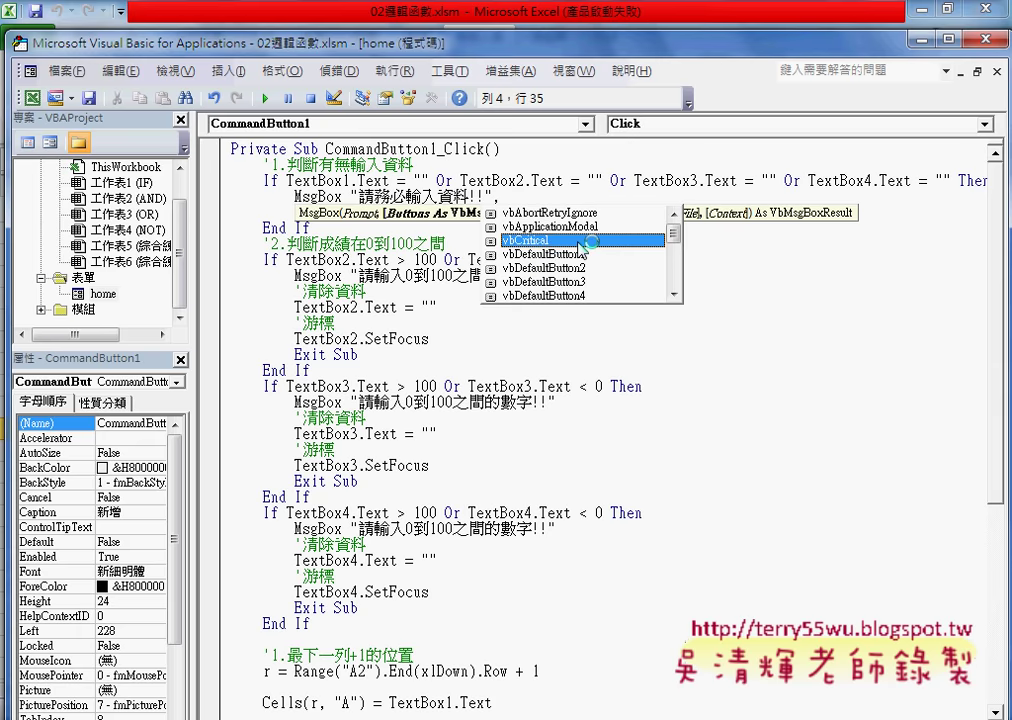
{"action": "key", "text": "Tab"}
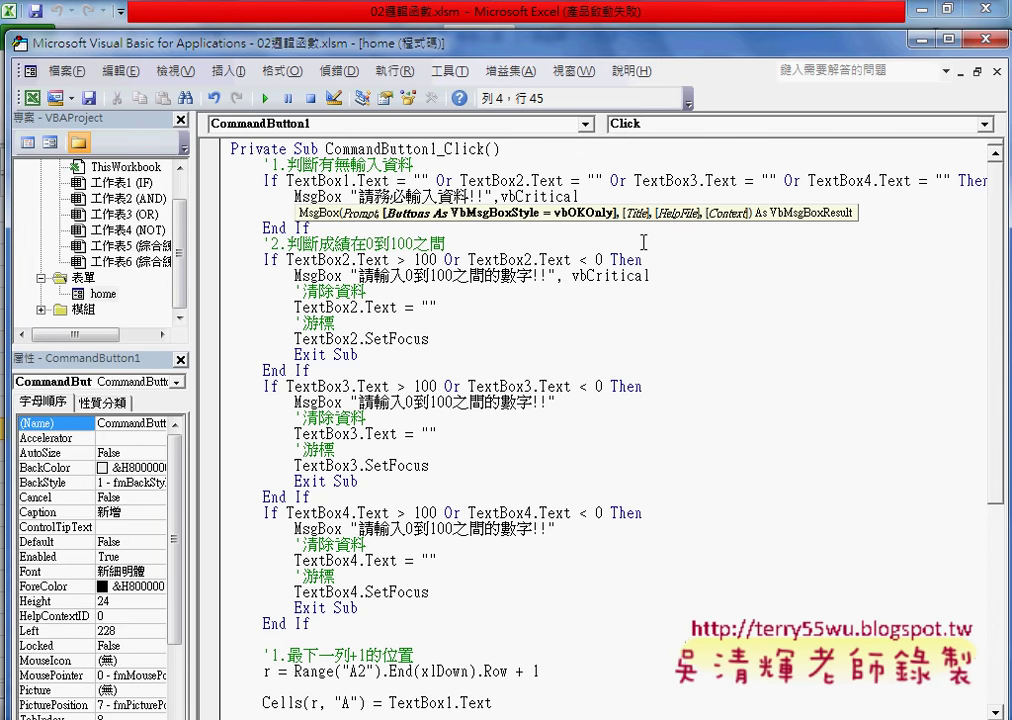
{"action": "left_click", "coordinate": [531, 196]}
{"action": "type", "text": "Exit Sub"}
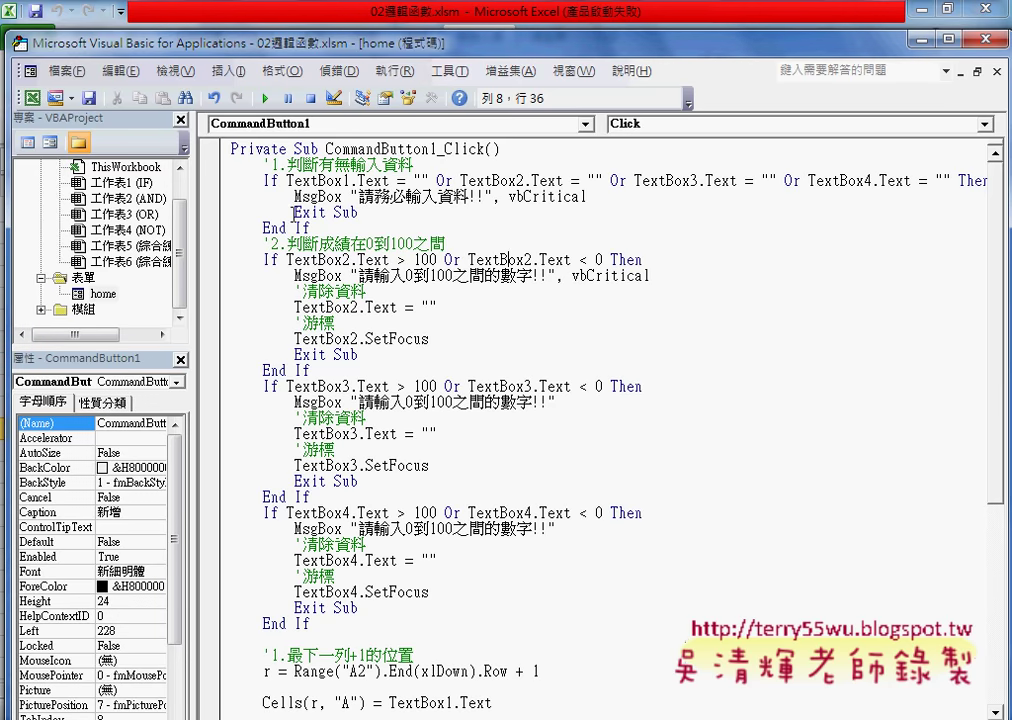
{"action": "left_click_drag", "start_coordinate": [294, 212], "coordinate": [360, 212]}
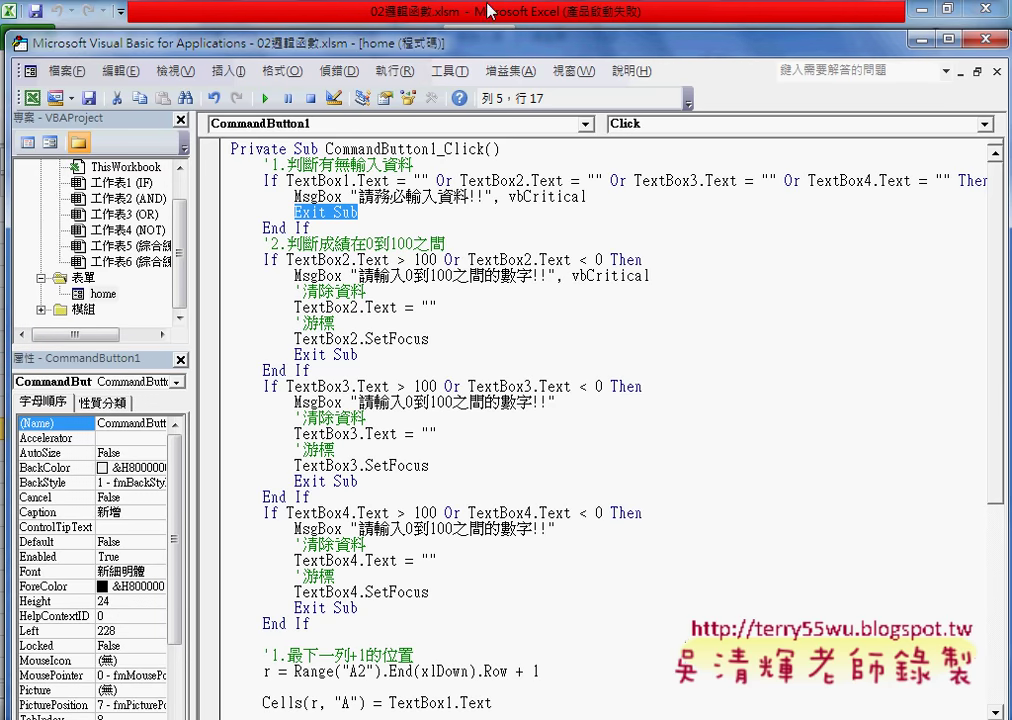
Step: Run the 成績系統 form, submit it empty and dismiss the 請務必輸入資料!! warning
{"action": "left_click", "coordinate": [268, 99]}
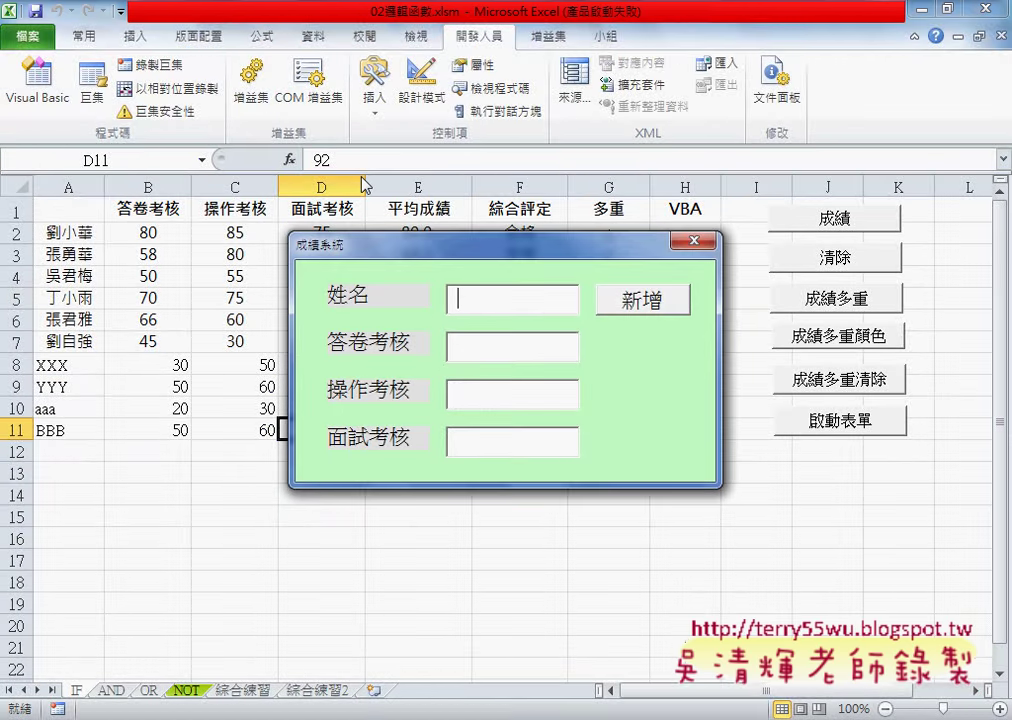
{"action": "left_click", "coordinate": [641, 303]}
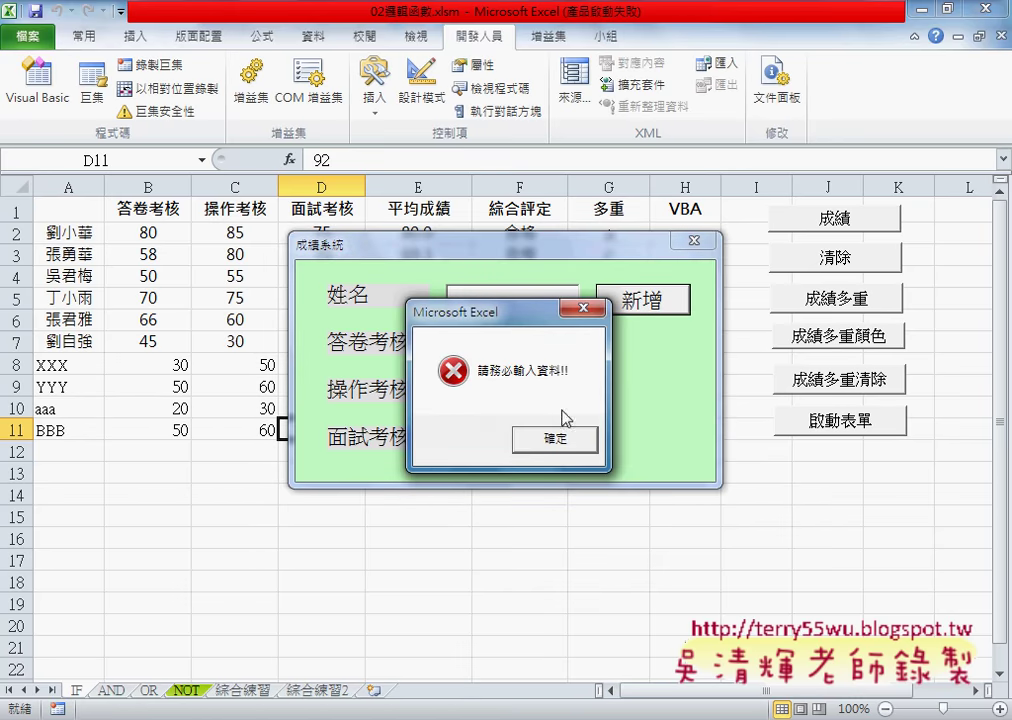
{"action": "left_click", "coordinate": [568, 440]}
{"action": "left_click", "coordinate": [694, 241]}
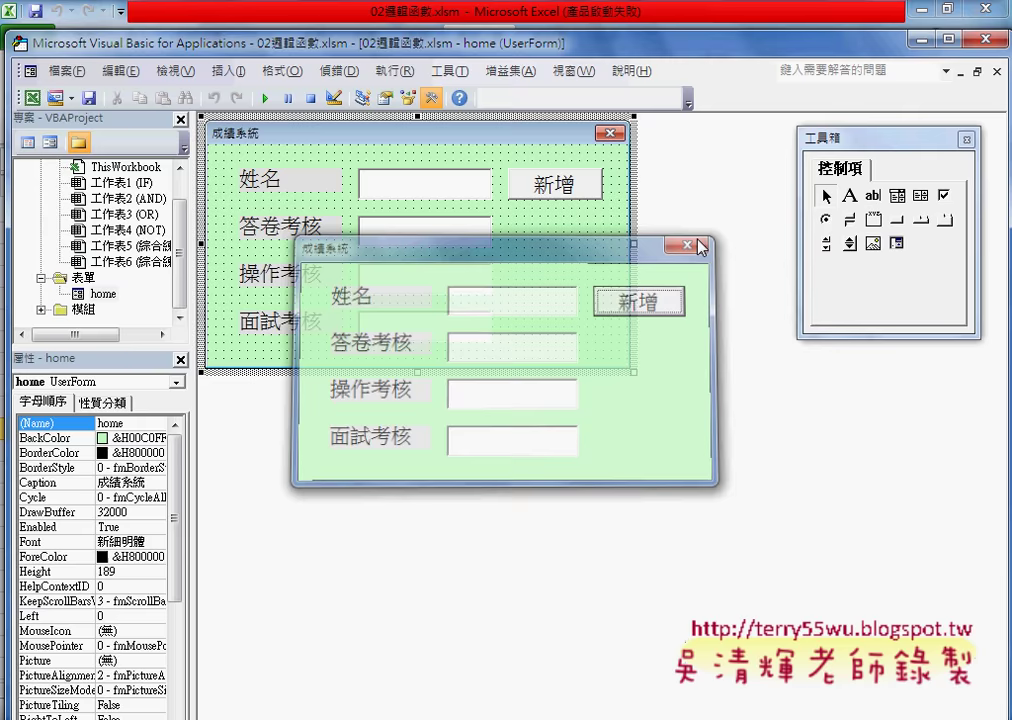
{"action": "left_click", "coordinate": [553, 185]}
{"action": "double_click", "coordinate": [553, 185]}
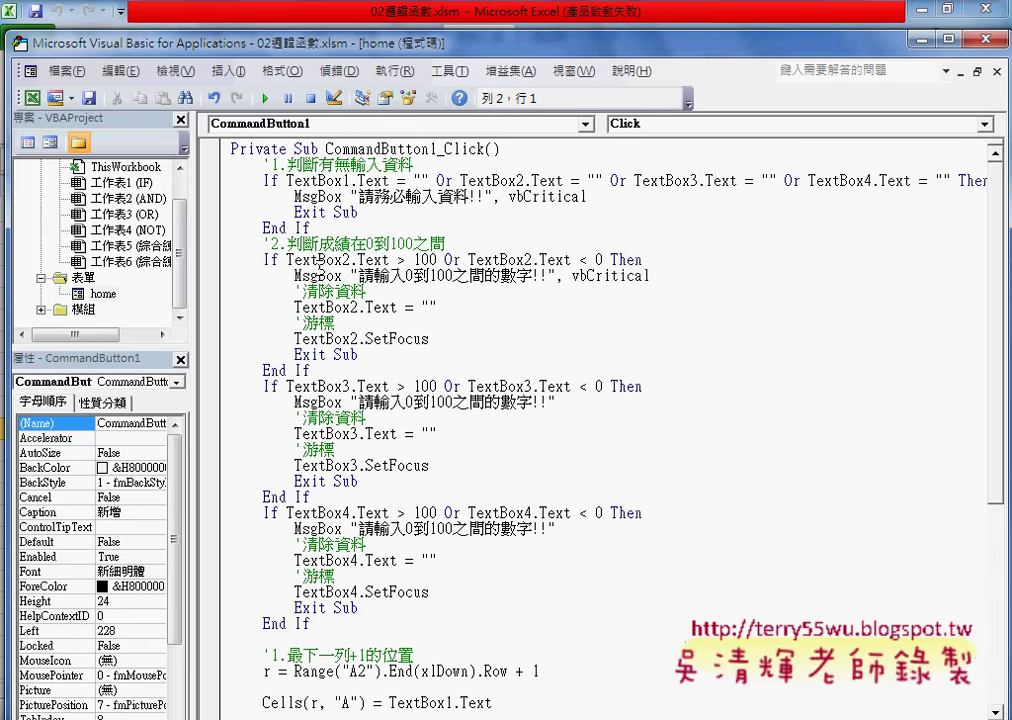
{"action": "left_click_drag", "start_coordinate": [268, 243], "coordinate": [449, 243]}
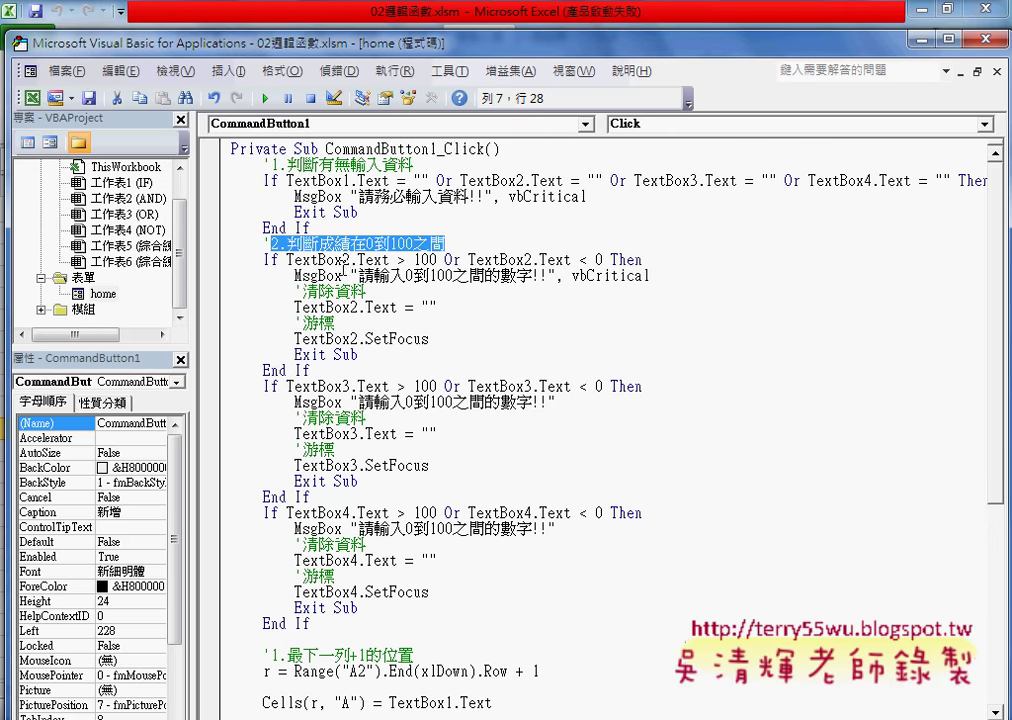
{"action": "left_click_drag", "start_coordinate": [341, 259], "coordinate": [350, 259]}
{"action": "left_click_drag", "start_coordinate": [342, 386], "coordinate": [350, 386]}
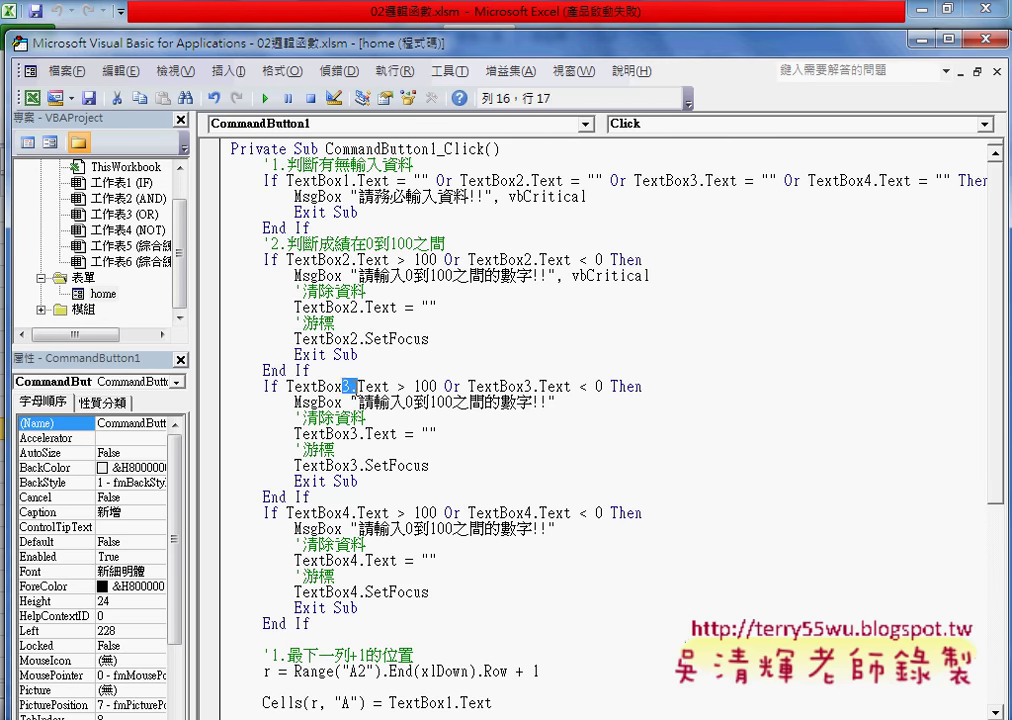
{"action": "left_click_drag", "start_coordinate": [342, 512], "coordinate": [350, 512]}
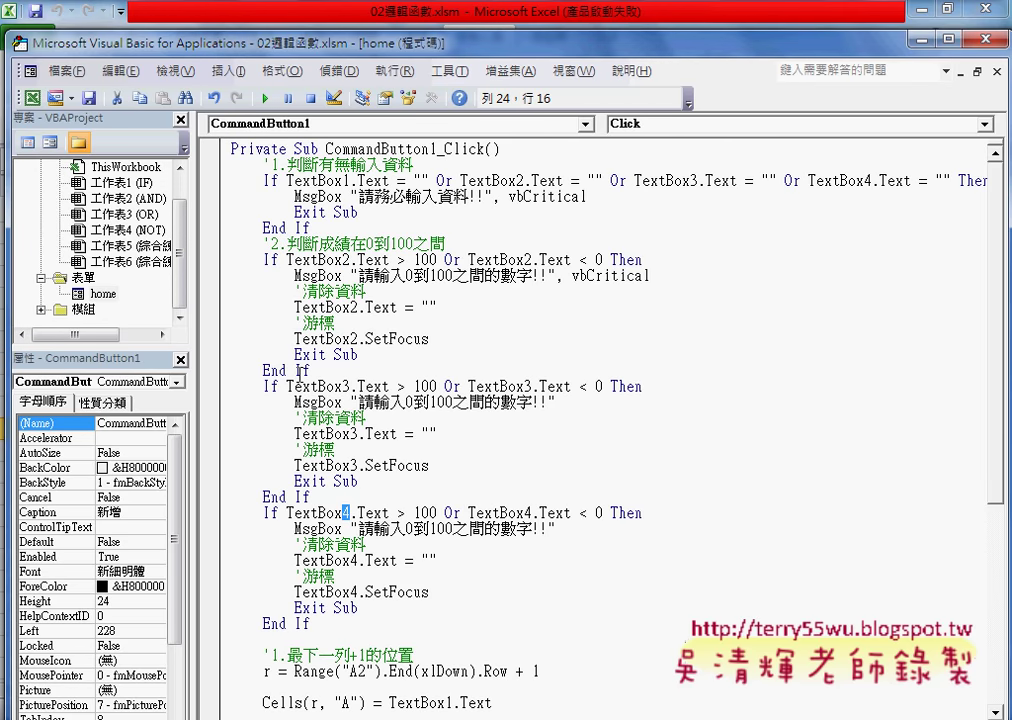
{"action": "left_click_drag", "start_coordinate": [310, 370], "coordinate": [222, 272]}
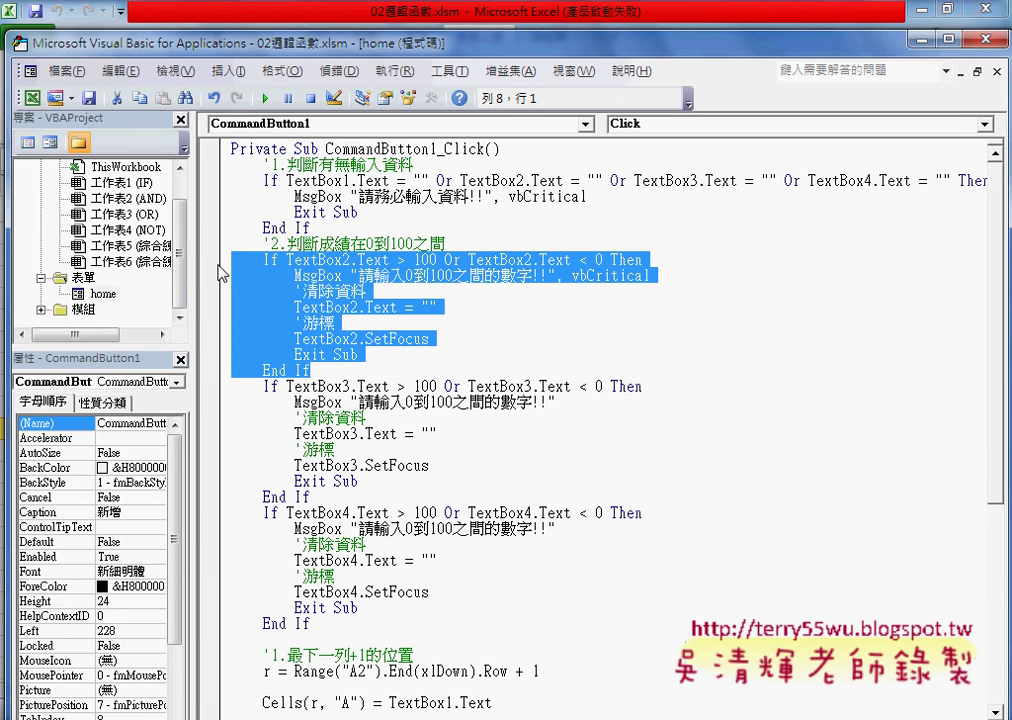
{"action": "left_click", "coordinate": [335, 290]}
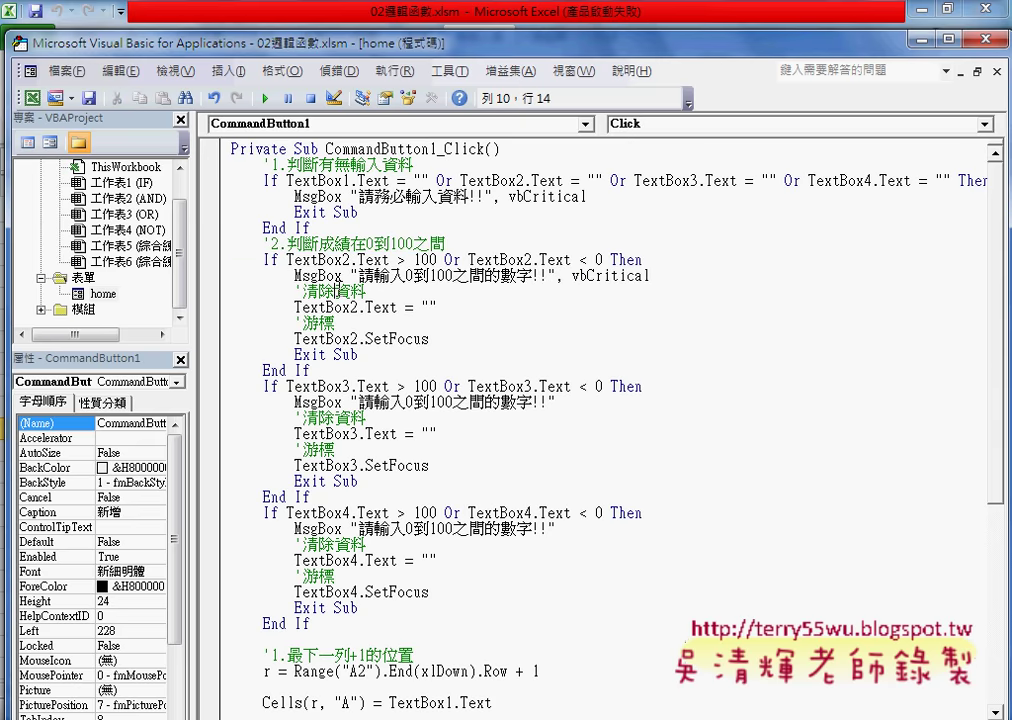
{"action": "left_click_drag", "start_coordinate": [288, 260], "coordinate": [391, 261]}
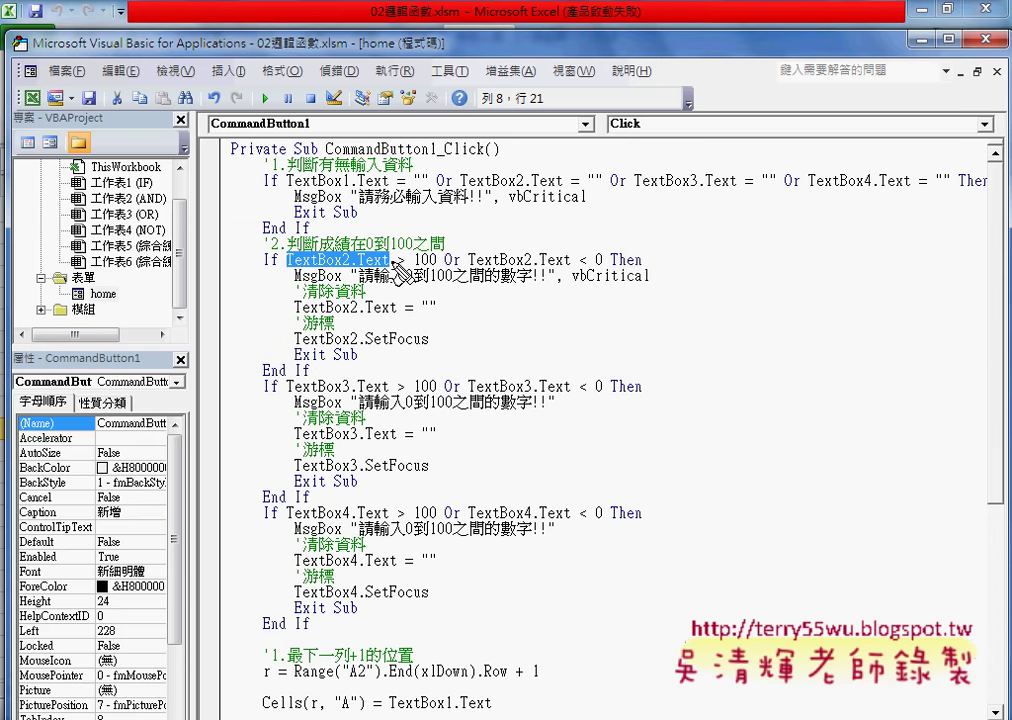
{"action": "mouse_move", "coordinate": [398, 268]}
{"action": "left_mouse_down"}
{"action": "mouse_move", "coordinate": [499, 291]}
{"action": "mouse_move", "coordinate": [448, 282]}
{"action": "left_mouse_up"}
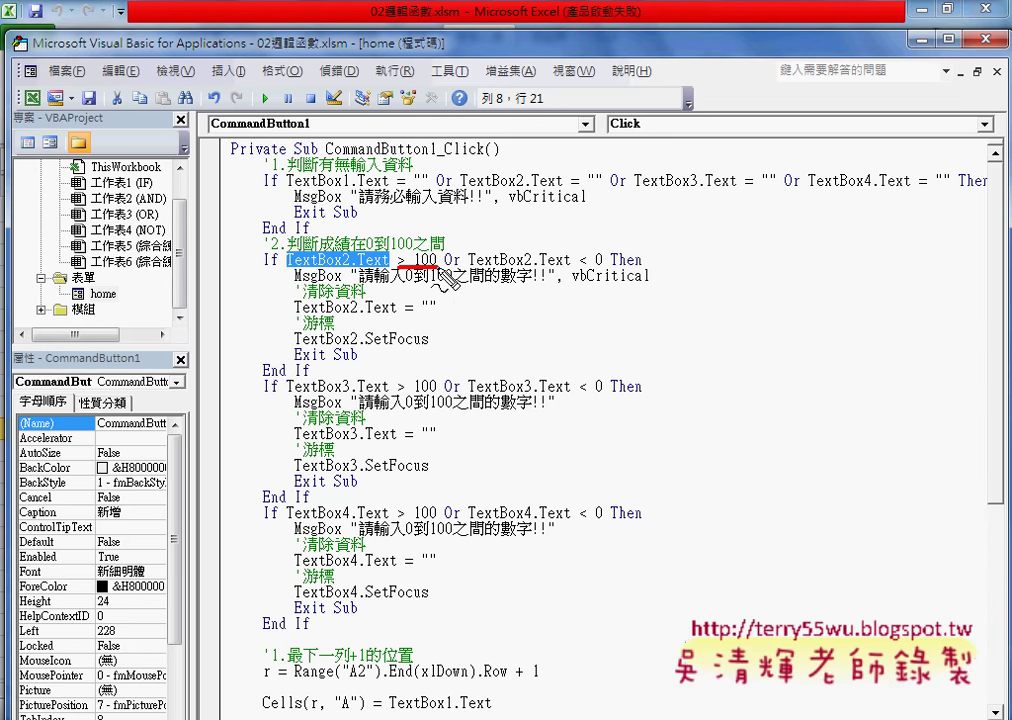
{"action": "mouse_move", "coordinate": [755, 280]}
{"action": "left_mouse_down"}
{"action": "mouse_move", "coordinate": [825, 280]}
{"action": "mouse_move", "coordinate": [795, 205]}
{"action": "mouse_move", "coordinate": [822, 235]}
{"action": "mouse_move", "coordinate": [838, 298]}
{"action": "mouse_move", "coordinate": [864, 266]}
{"action": "mouse_move", "coordinate": [890, 264]}
{"action": "left_mouse_up"}
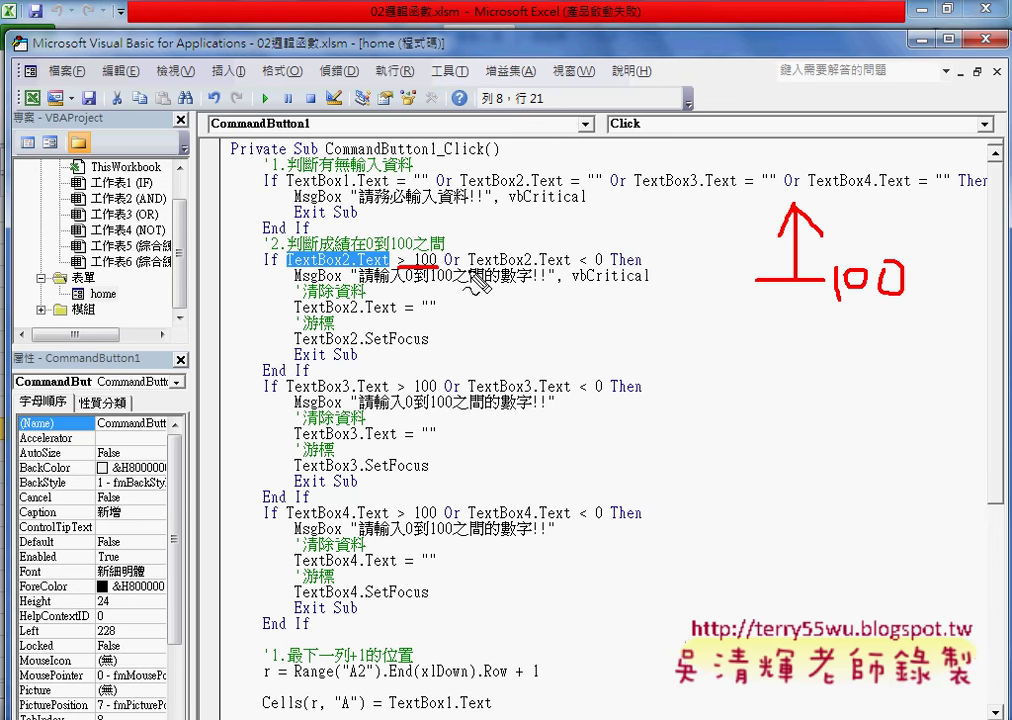
{"action": "mouse_move", "coordinate": [775, 387]}
{"action": "left_mouse_down"}
{"action": "mouse_move", "coordinate": [845, 387]}
{"action": "mouse_move", "coordinate": [810, 450]}
{"action": "mouse_move", "coordinate": [845, 430]}
{"action": "left_mouse_up"}
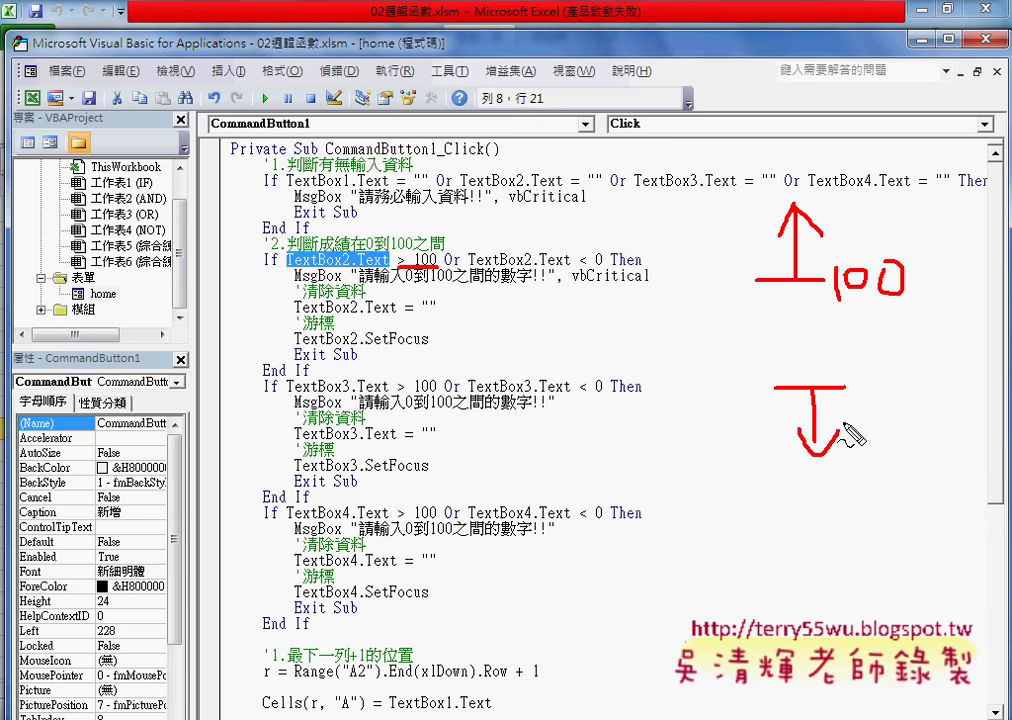
{"action": "left_click_drag", "start_coordinate": [884, 373], "coordinate": [882, 375]}
{"action": "left_click_drag", "start_coordinate": [480, 268], "coordinate": [595, 268]}
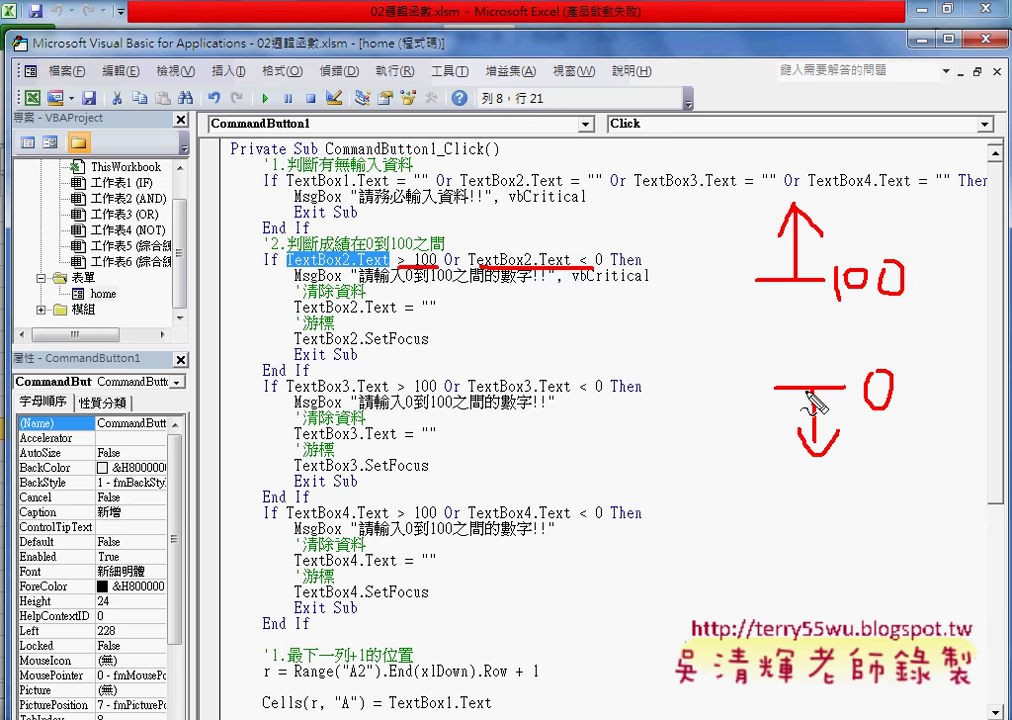
{"action": "mouse_move", "coordinate": [818, 375]}
{"action": "left_mouse_down"}
{"action": "mouse_move", "coordinate": [836, 316]}
{"action": "mouse_move", "coordinate": [807, 373]}
{"action": "left_mouse_up"}
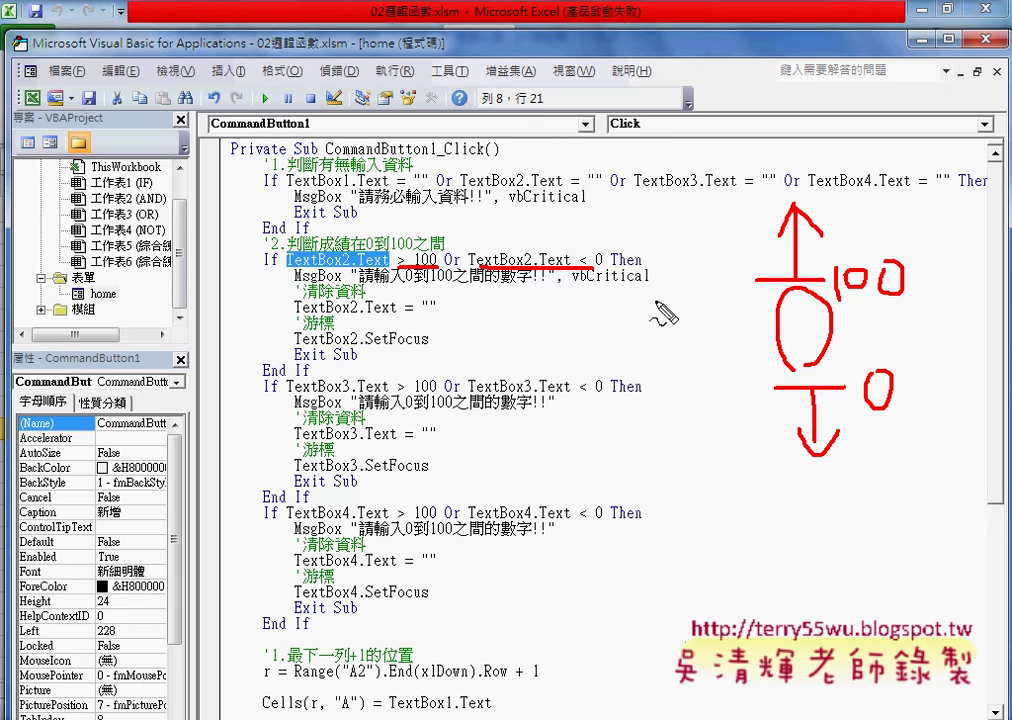
{"action": "left_click_drag", "start_coordinate": [414, 320], "coordinate": [440, 320]}
{"action": "left_click_drag", "start_coordinate": [437, 340], "coordinate": [458, 338]}
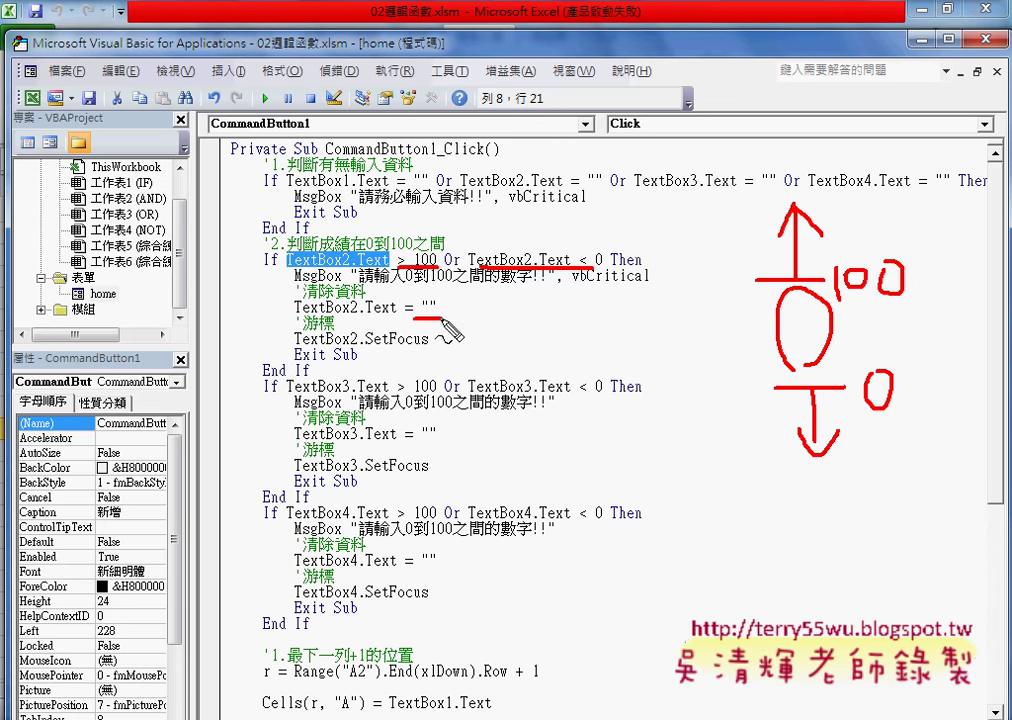
{"action": "left_click_drag", "start_coordinate": [362, 349], "coordinate": [445, 351]}
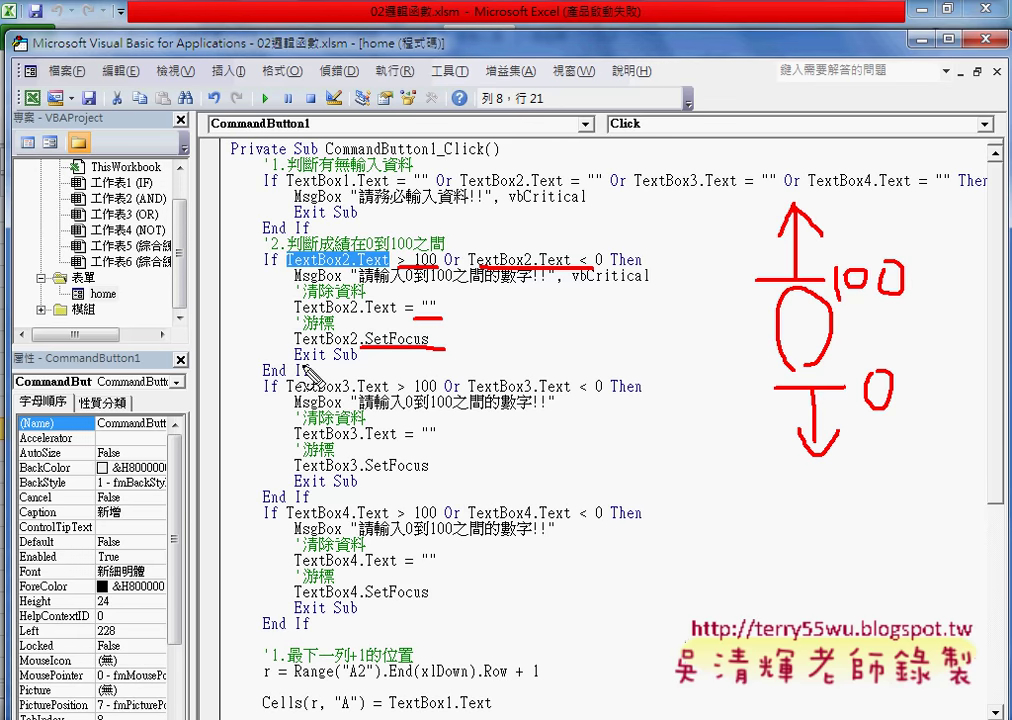
{"action": "left_click_drag", "start_coordinate": [303, 363], "coordinate": [369, 364]}
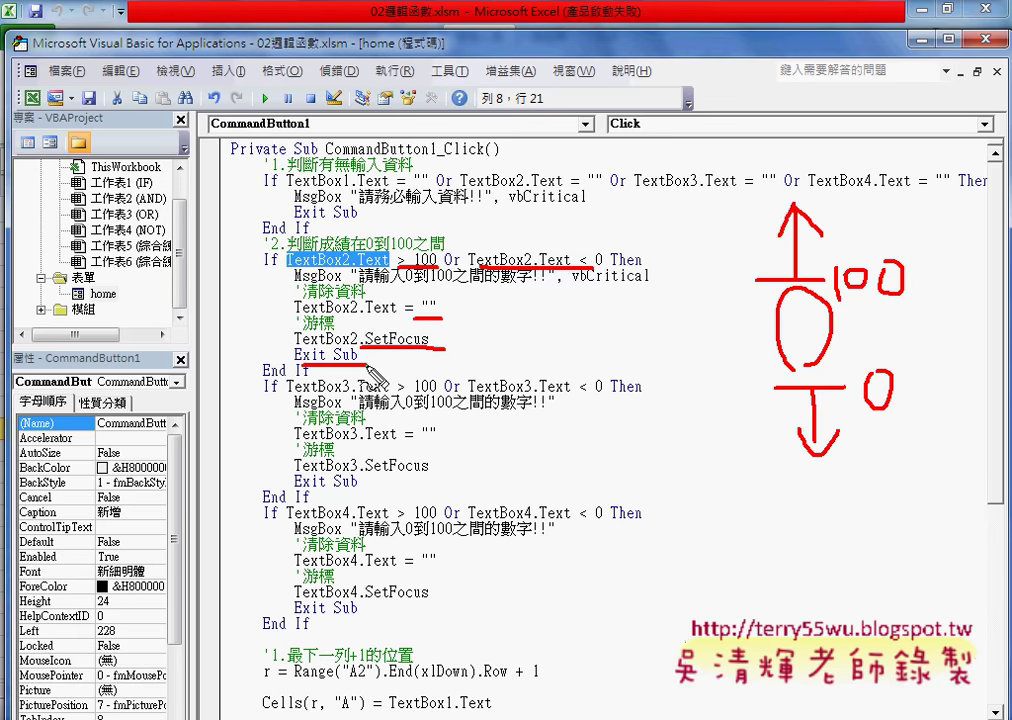
{"action": "key", "text": "Escape"}
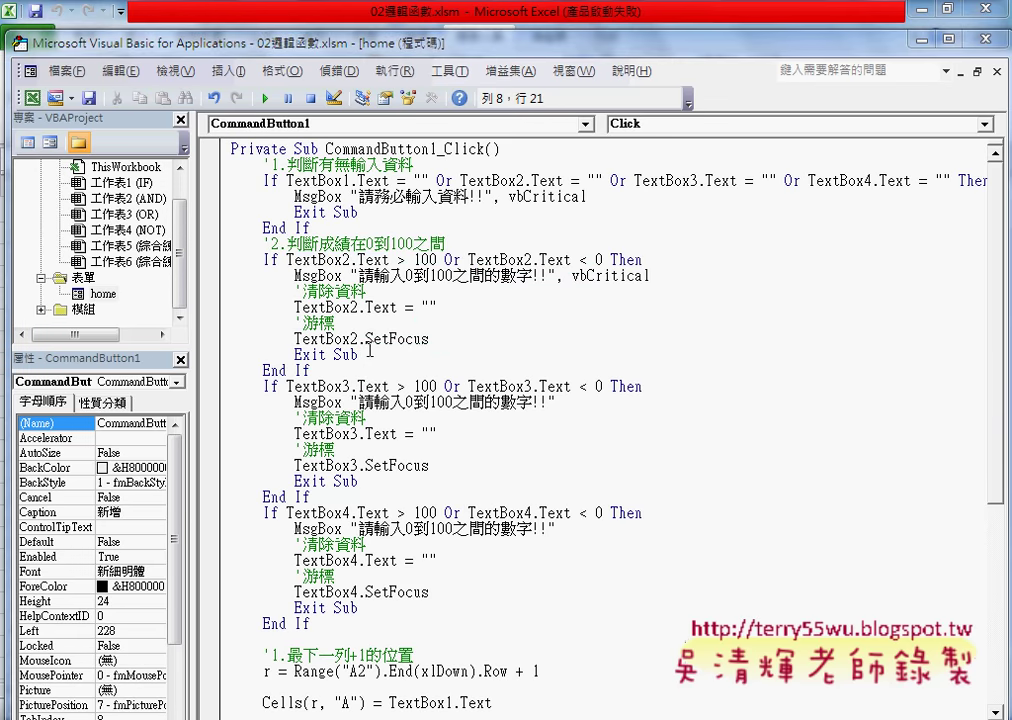
{"action": "left_click", "coordinate": [265, 98]}
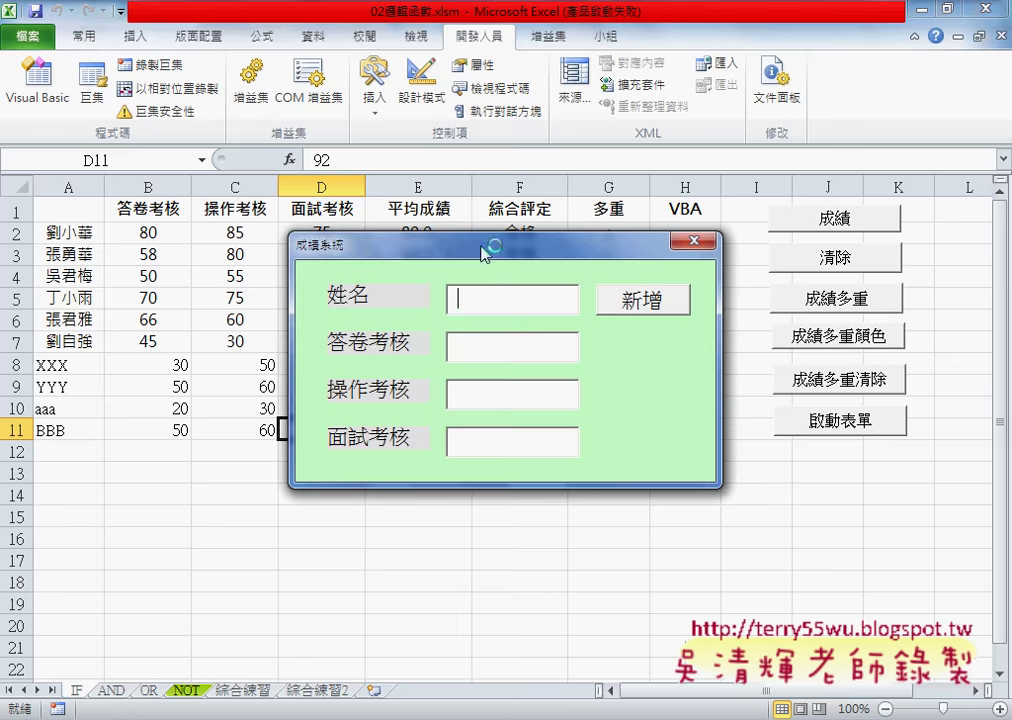
Step: Fill the form with CCC and scores 120, 50 and 60, select 120, and submit
{"action": "type", "text": "C"}
{"action": "type", "text": "CC"}
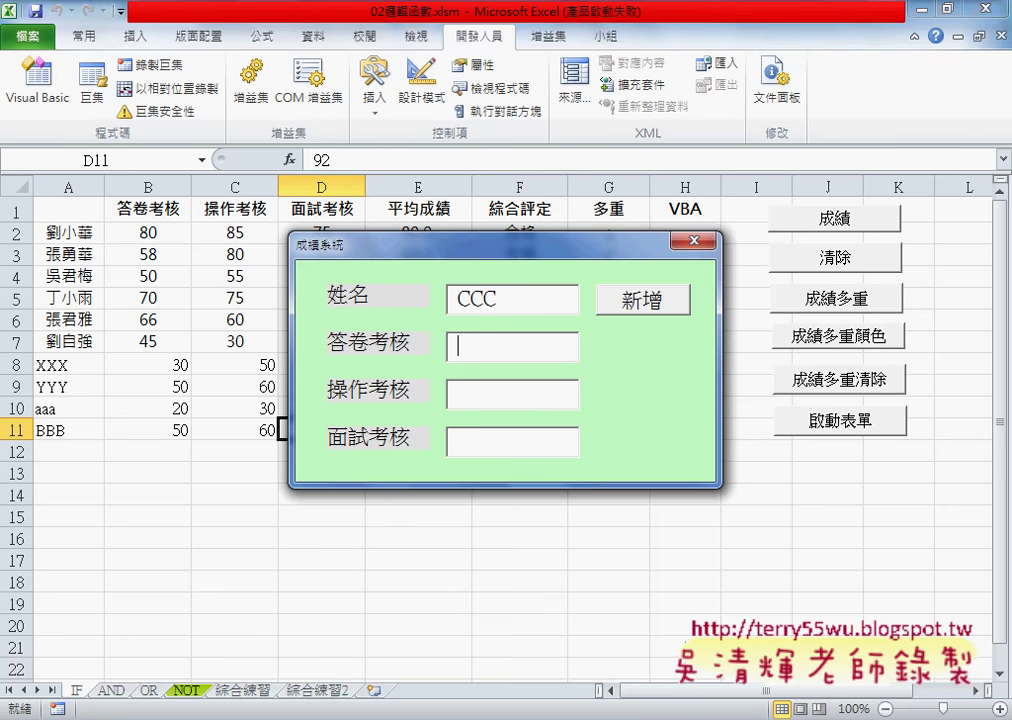
{"action": "type", "text": "120"}
{"action": "type", "text": "5"}
{"action": "type", "text": "0"}
{"action": "type", "text": "60"}
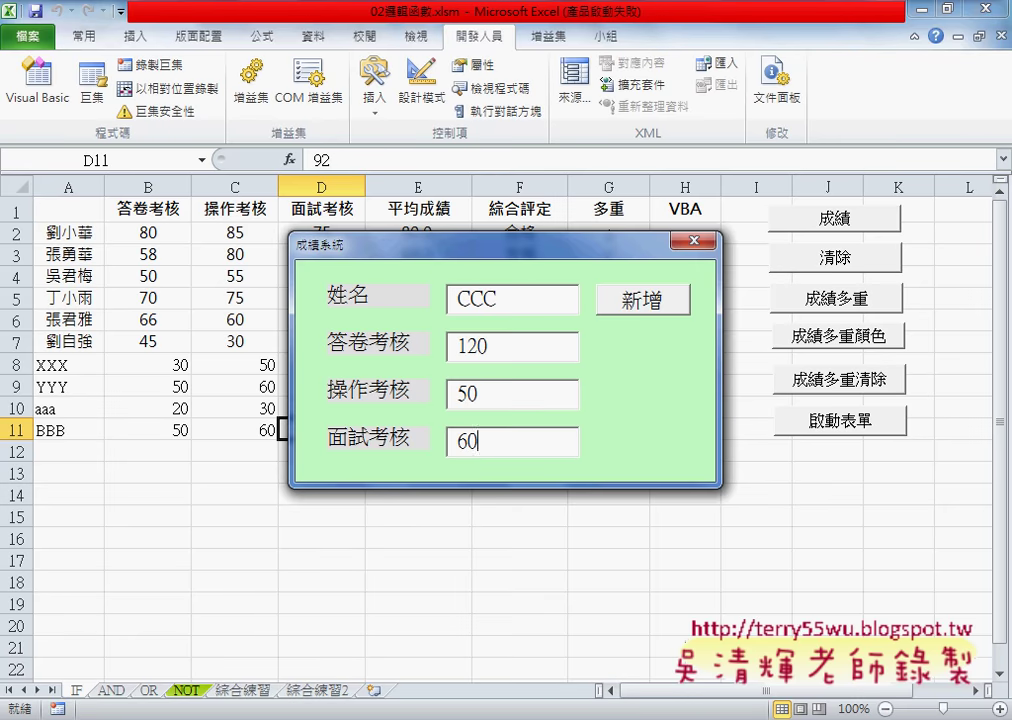
{"action": "left_click_drag", "start_coordinate": [504, 347], "coordinate": [450, 345]}
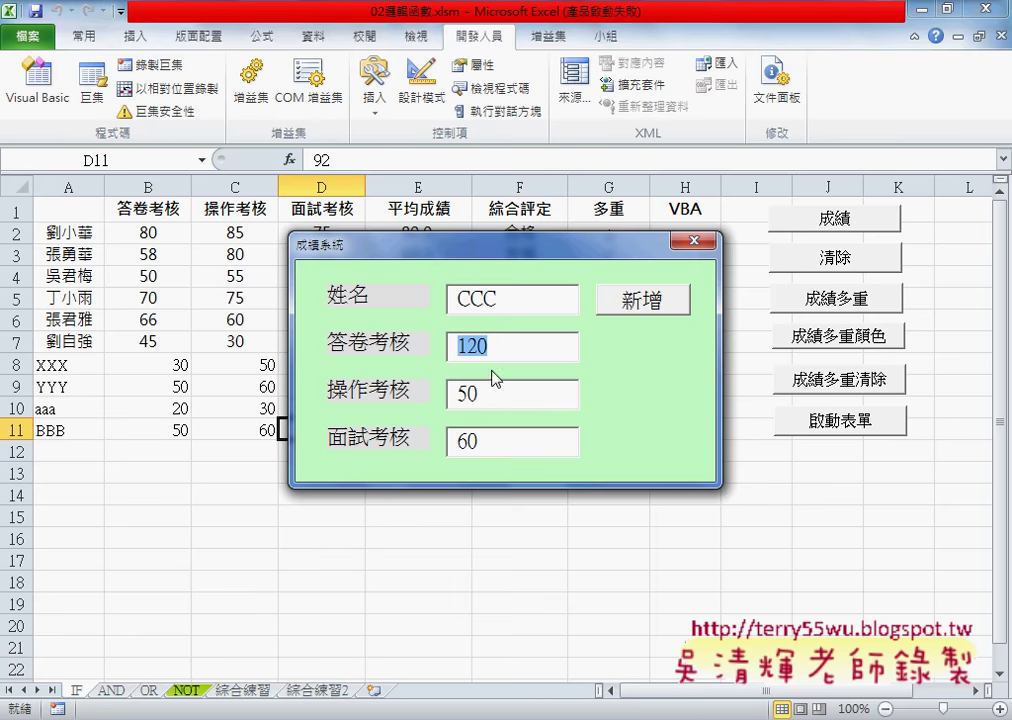
{"action": "left_click", "coordinate": [648, 302]}
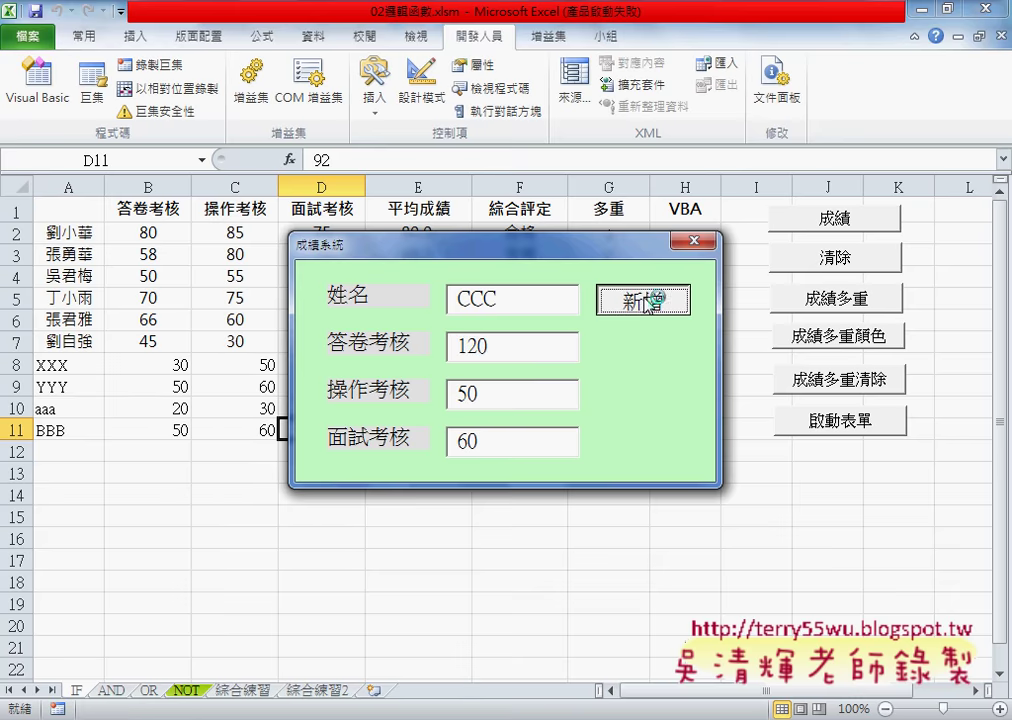
Step: Move the 0–100 warning aside, circle the out-of-range 120, then dismiss the warning
{"action": "left_click_drag", "start_coordinate": [587, 312], "coordinate": [810, 264]}
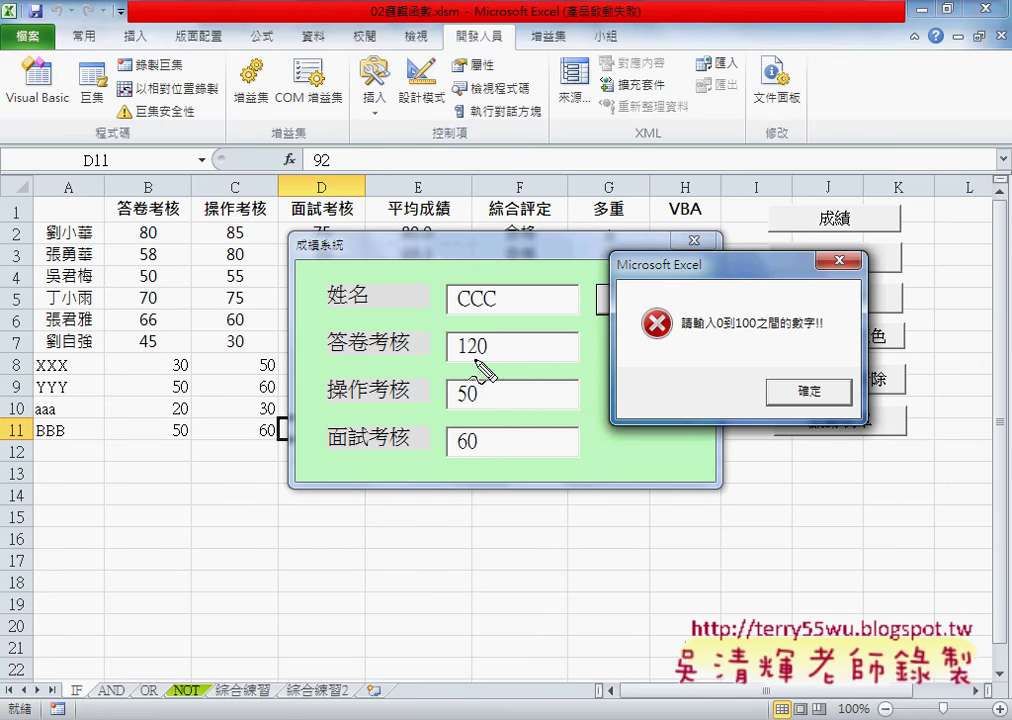
{"action": "mouse_move", "coordinate": [462, 338]}
{"action": "left_mouse_down"}
{"action": "mouse_move", "coordinate": [457, 362]}
{"action": "mouse_move", "coordinate": [499, 356]}
{"action": "left_mouse_up"}
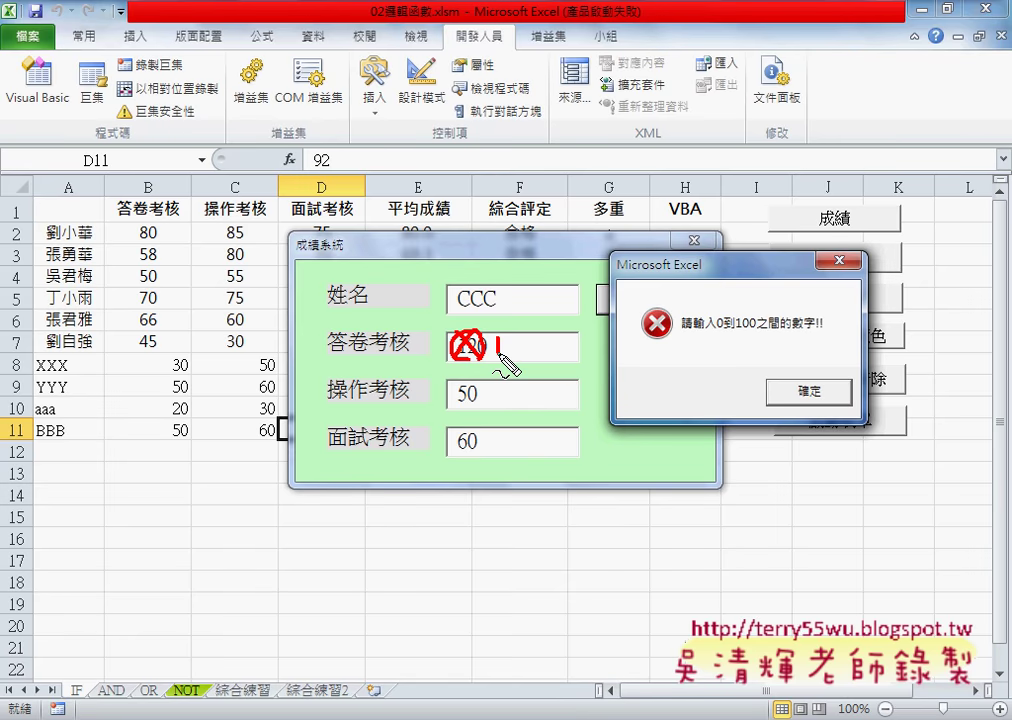
{"action": "key", "text": "Escape"}
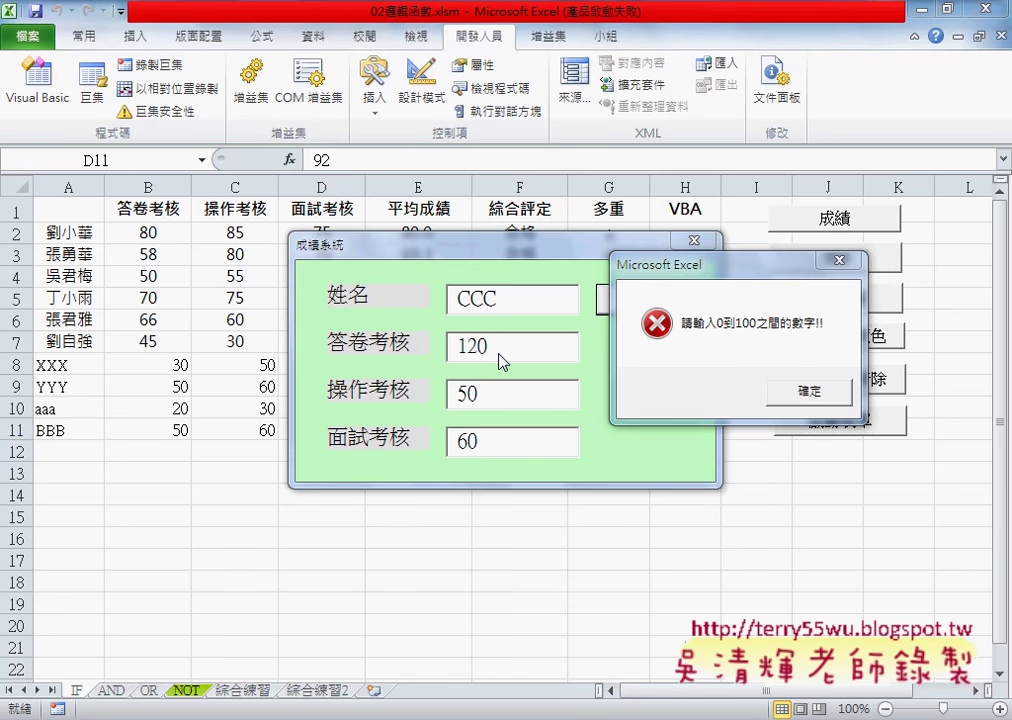
{"action": "left_click", "coordinate": [830, 395]}
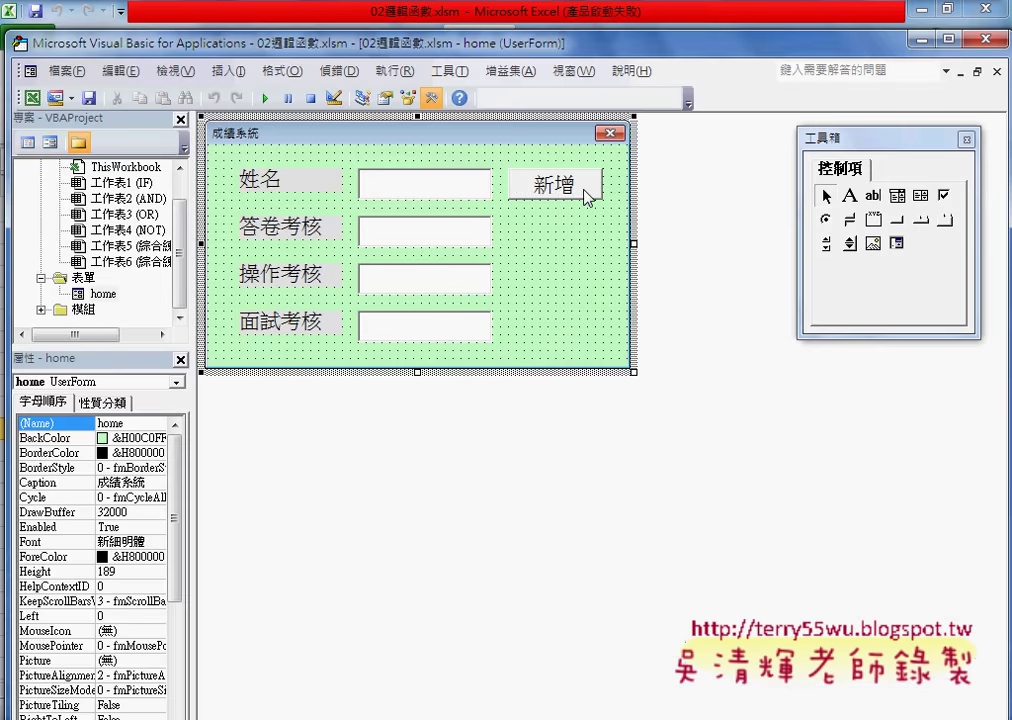
Step: Return to the validation code and highlight the TextBox2 and TextBox3 range-check blocks
{"action": "double_click", "coordinate": [575, 188]}
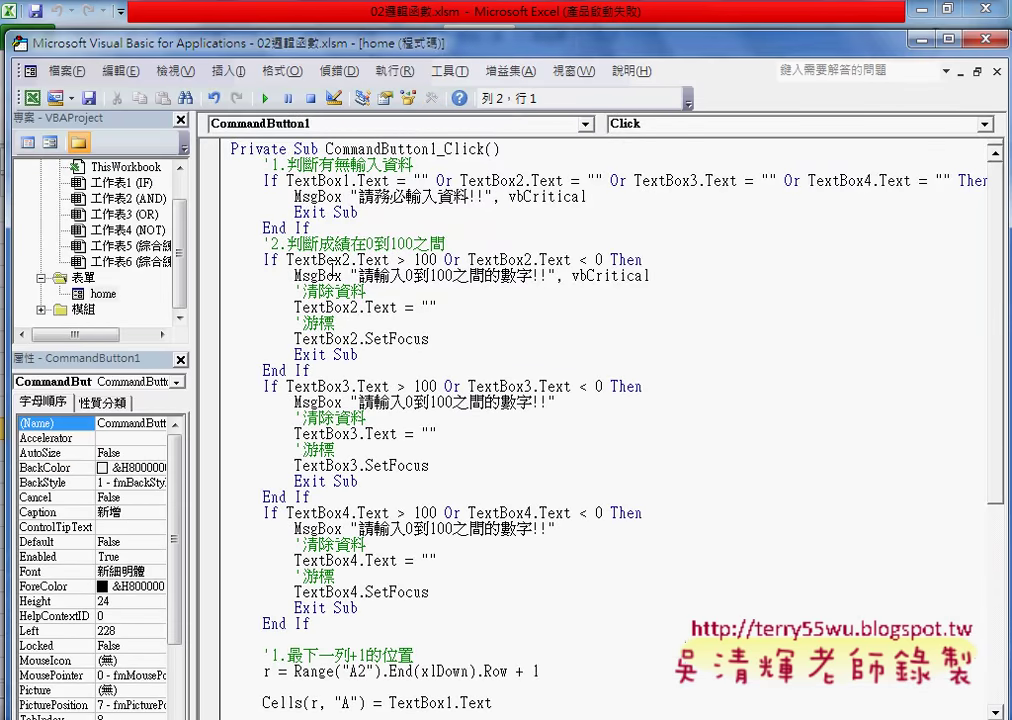
{"action": "left_click_drag", "start_coordinate": [232, 260], "coordinate": [341, 373]}
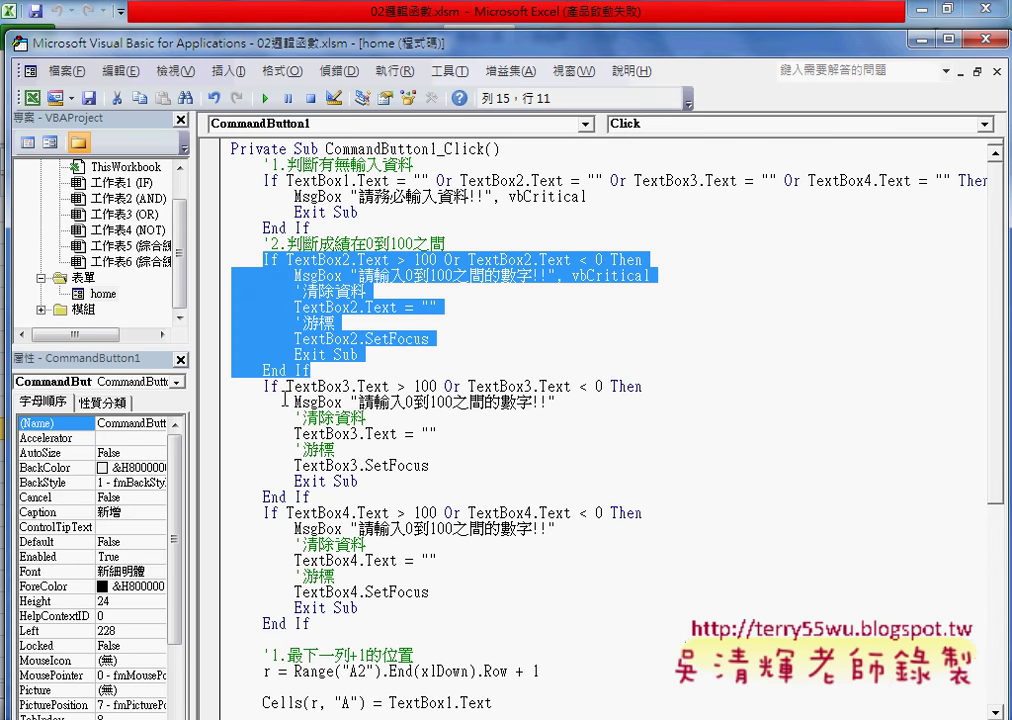
{"action": "left_click_drag", "start_coordinate": [232, 386], "coordinate": [325, 501]}
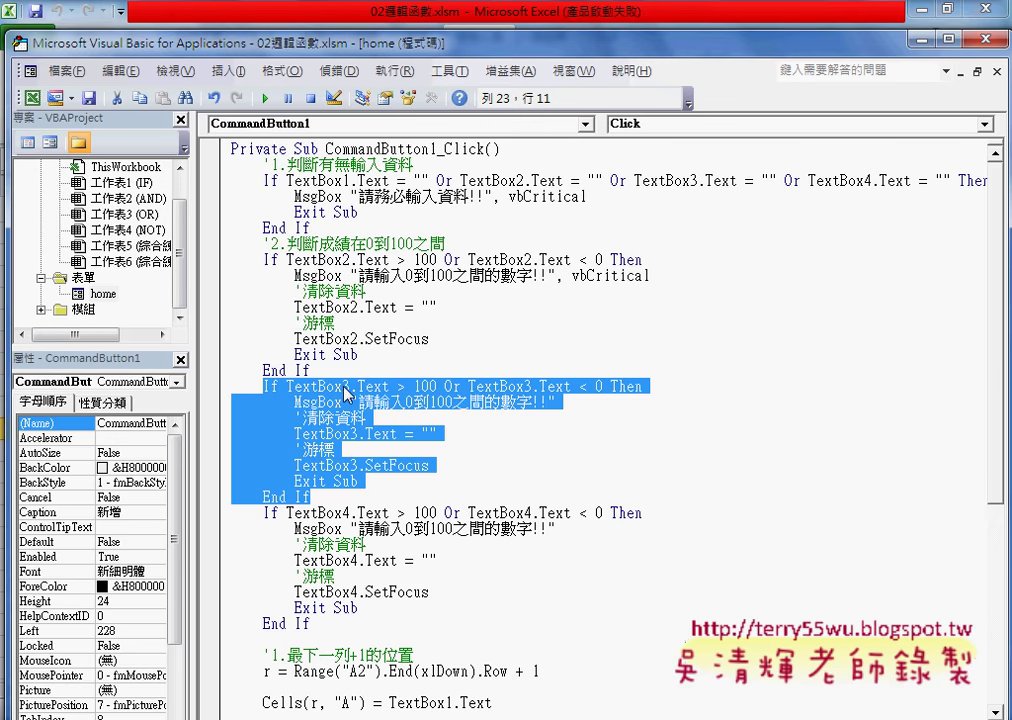
{"action": "mouse_move", "coordinate": [522, 390]}
{"action": "left_mouse_down"}
{"action": "mouse_move", "coordinate": [355, 410]}
{"action": "mouse_move", "coordinate": [350, 444]}
{"action": "left_mouse_up"}
{"action": "mouse_move", "coordinate": [355, 455]}
{"action": "left_mouse_down"}
{"action": "mouse_move", "coordinate": [356, 490]}
{"action": "mouse_move", "coordinate": [365, 482]}
{"action": "left_mouse_up"}
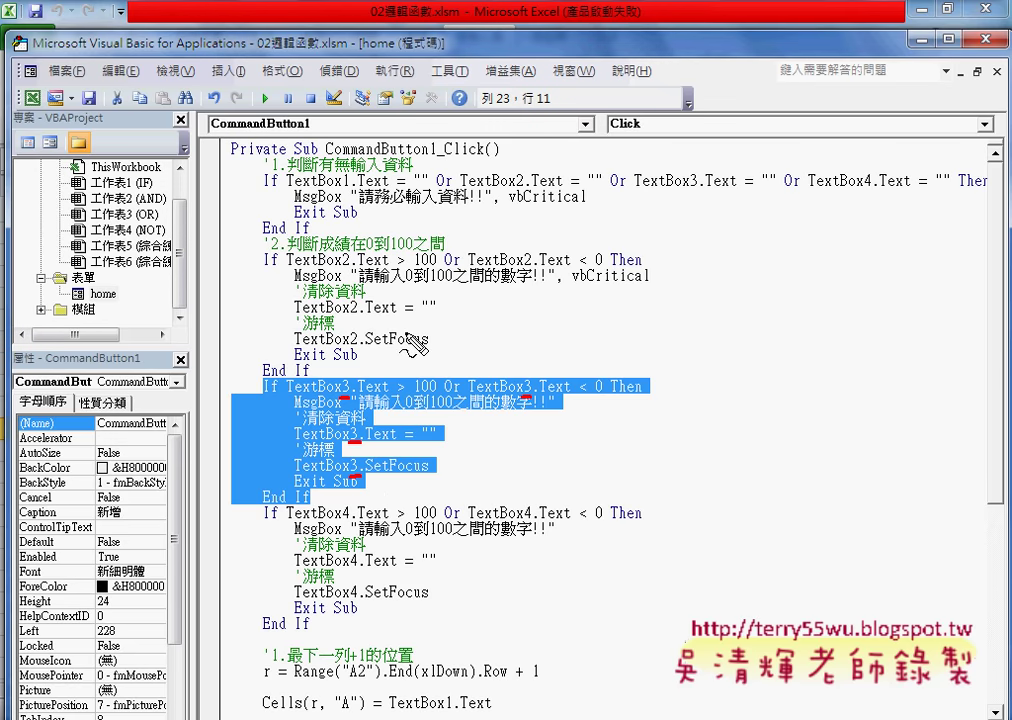
Step: Underline SetFocus in the TextBox2 check, then highlight all the input-validation code
{"action": "left_click_drag", "start_coordinate": [366, 350], "coordinate": [429, 351]}
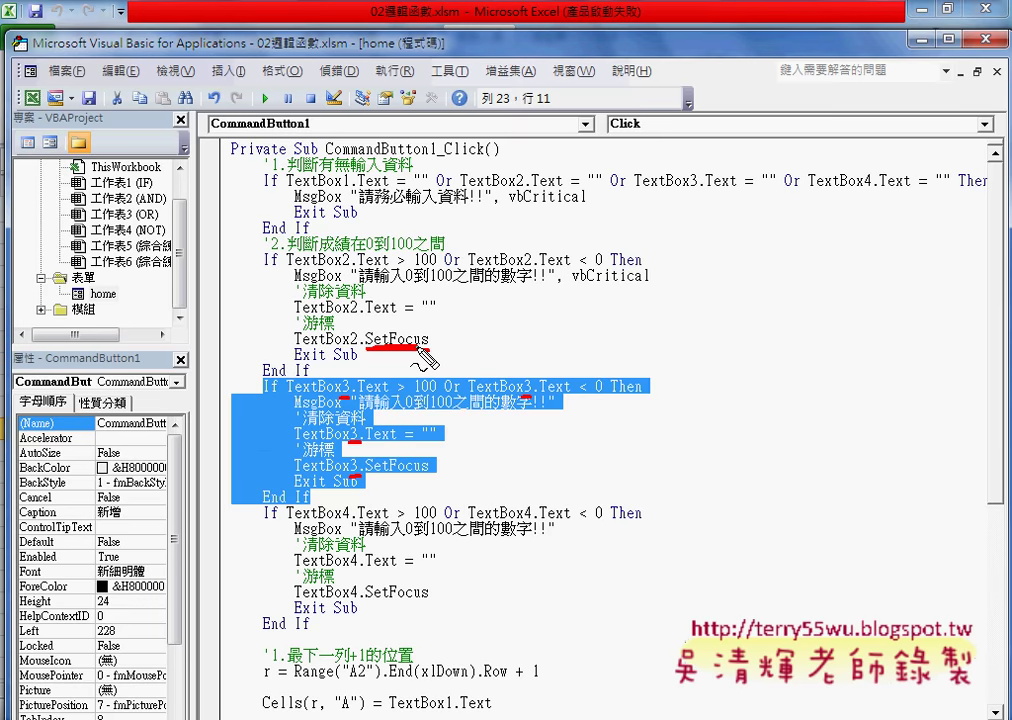
{"action": "key", "text": "Escape"}
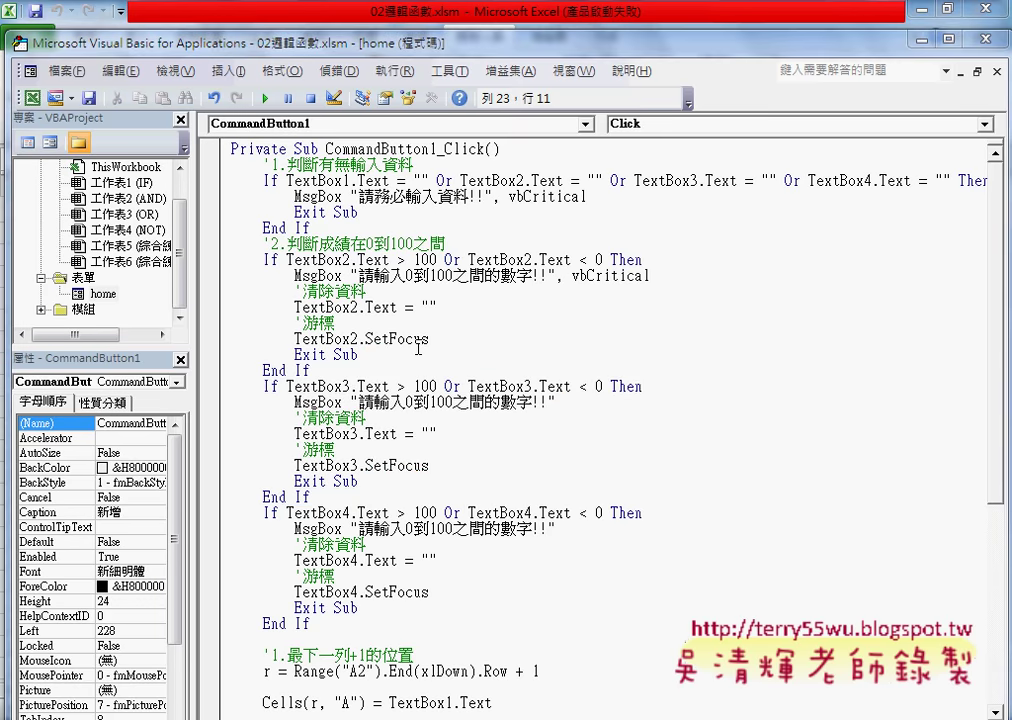
{"action": "left_click_drag", "start_coordinate": [310, 623], "coordinate": [237, 168]}
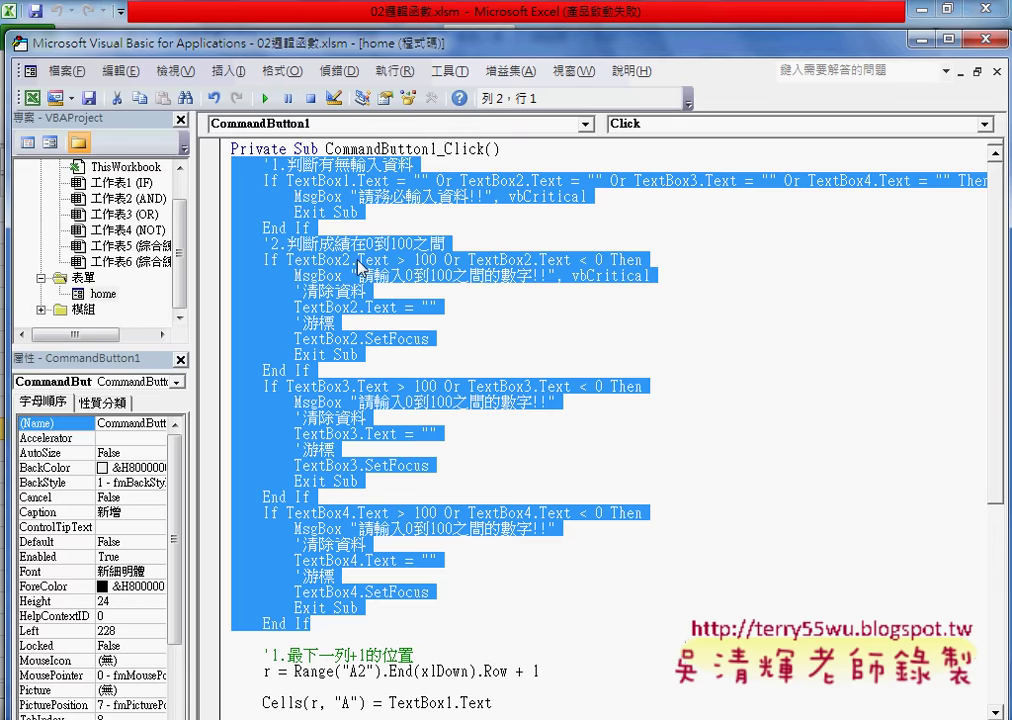
{"action": "scroll", "coordinate": [612, 387], "scroll_direction": "down", "scroll_amount": 2}
{"action": "scroll", "coordinate": [612, 387], "scroll_direction": "down", "scroll_amount": 2}
{"action": "scroll", "coordinate": [612, 387], "scroll_direction": "down", "scroll_amount": 1}
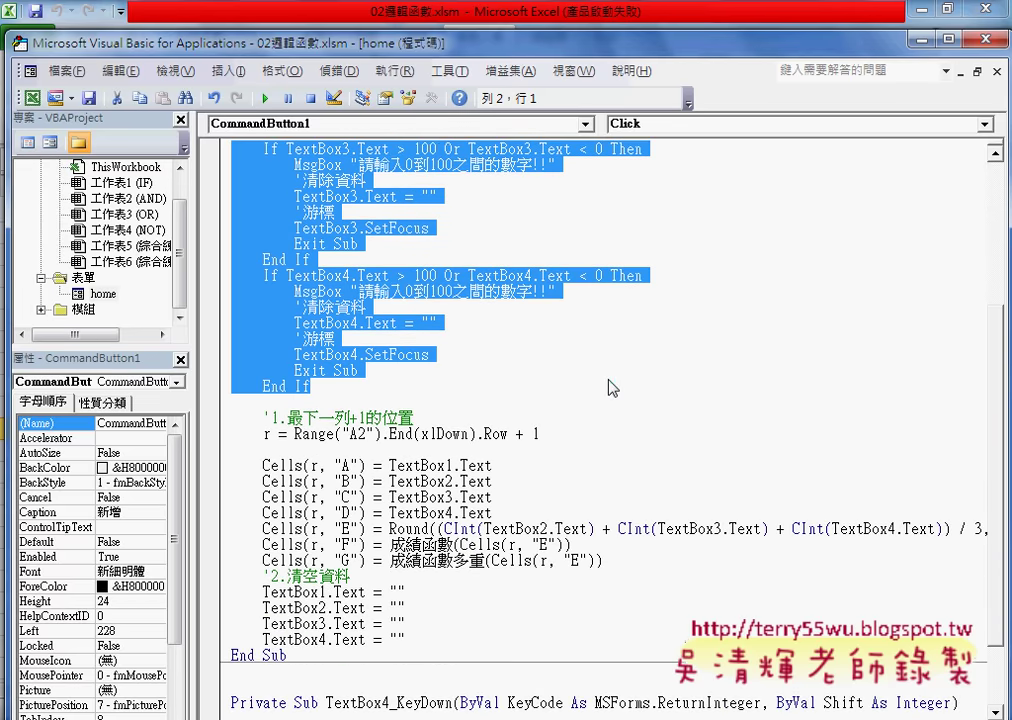
{"action": "scroll", "coordinate": [612, 387], "scroll_direction": "down", "scroll_amount": 1}
{"action": "scroll", "coordinate": [612, 387], "scroll_direction": "down", "scroll_amount": 1}
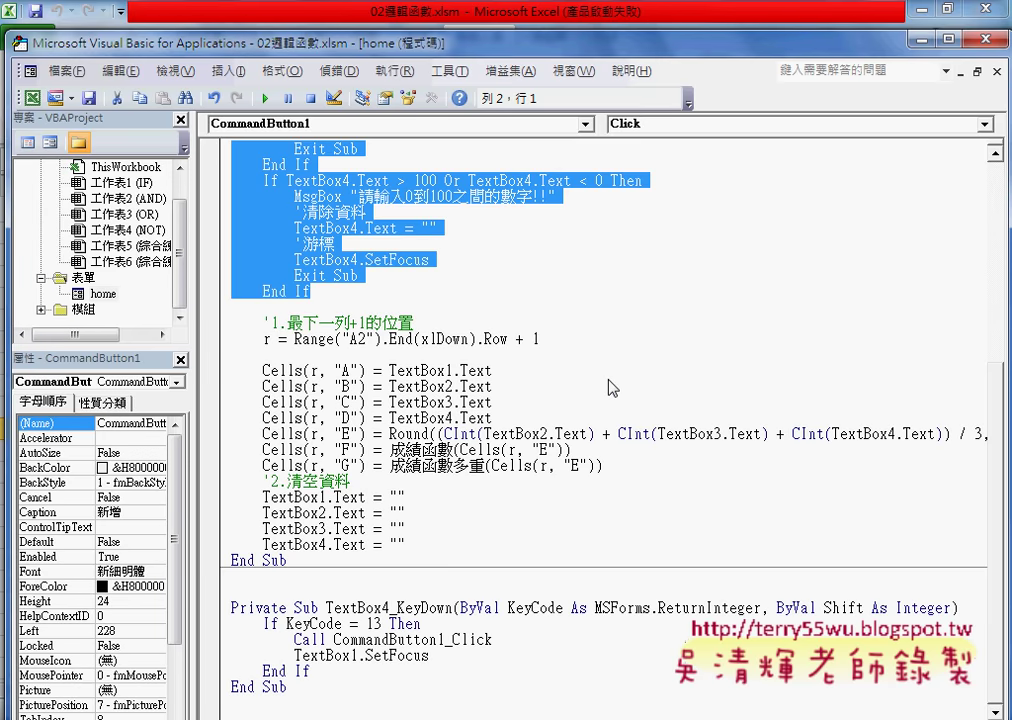
{"action": "scroll", "coordinate": [367, 247], "scroll_direction": "up", "scroll_amount": 1}
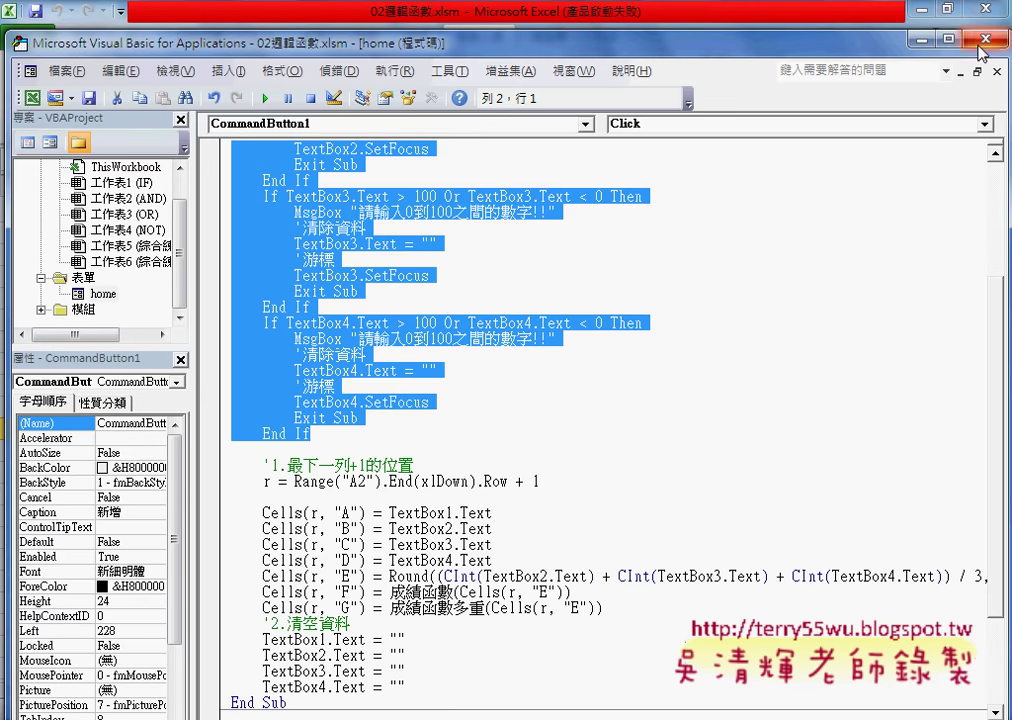
Step: Enter CCC with scores 50, 60 and 80 and submit to append the row
{"action": "key", "text": "alt+F11"}
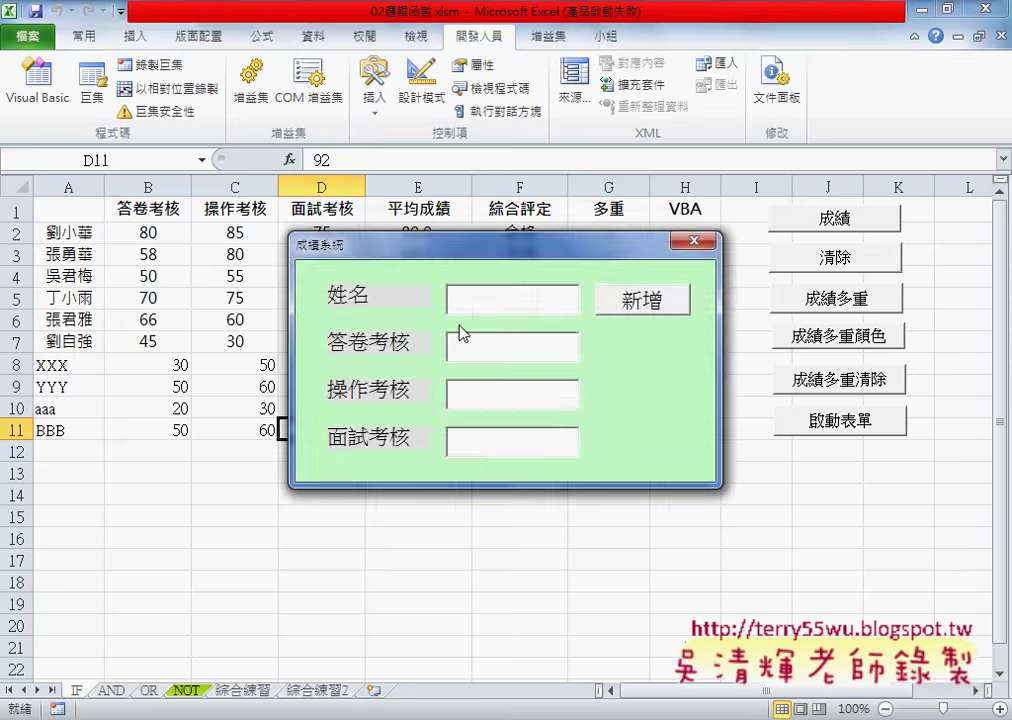
{"action": "type", "text": "CCC"}
{"action": "type", "text": "50"}
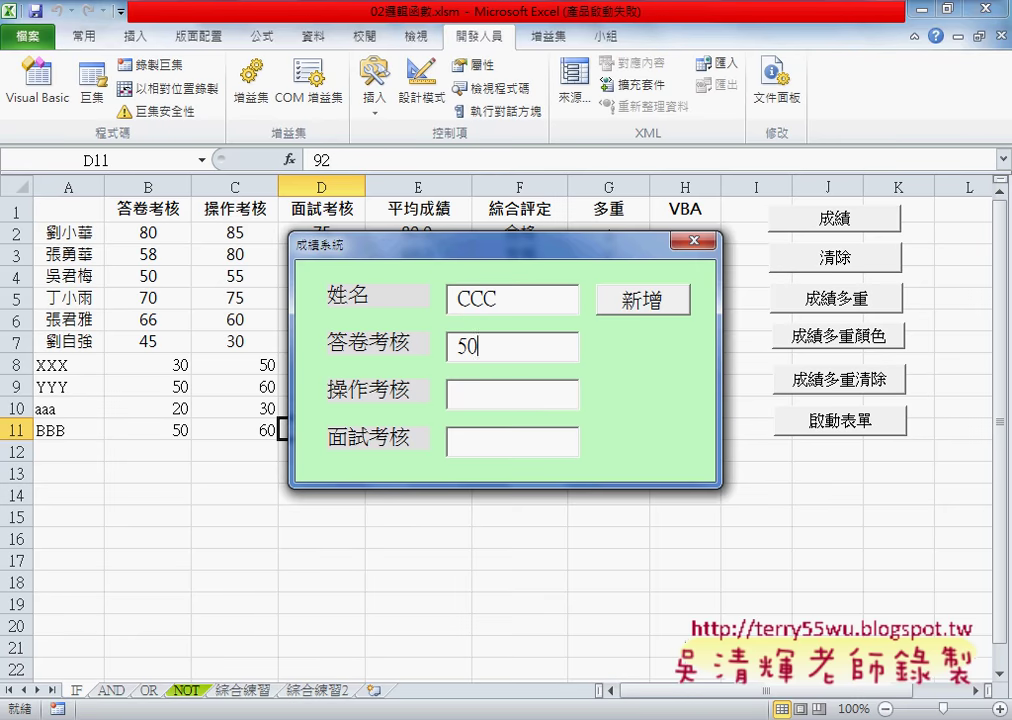
{"action": "type", "text": "60"}
{"action": "key", "text": "Tab"}
{"action": "type", "text": "80"}
{"action": "left_click_drag", "start_coordinate": [500, 242], "coordinate": [564, 152]}
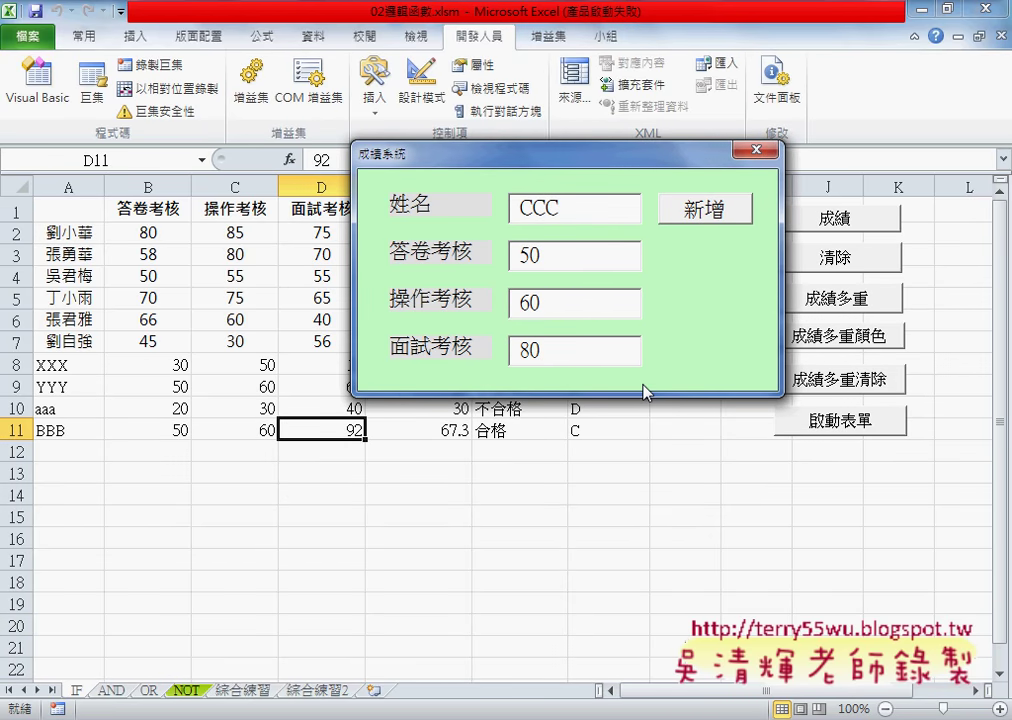
{"action": "key", "text": "Return"}
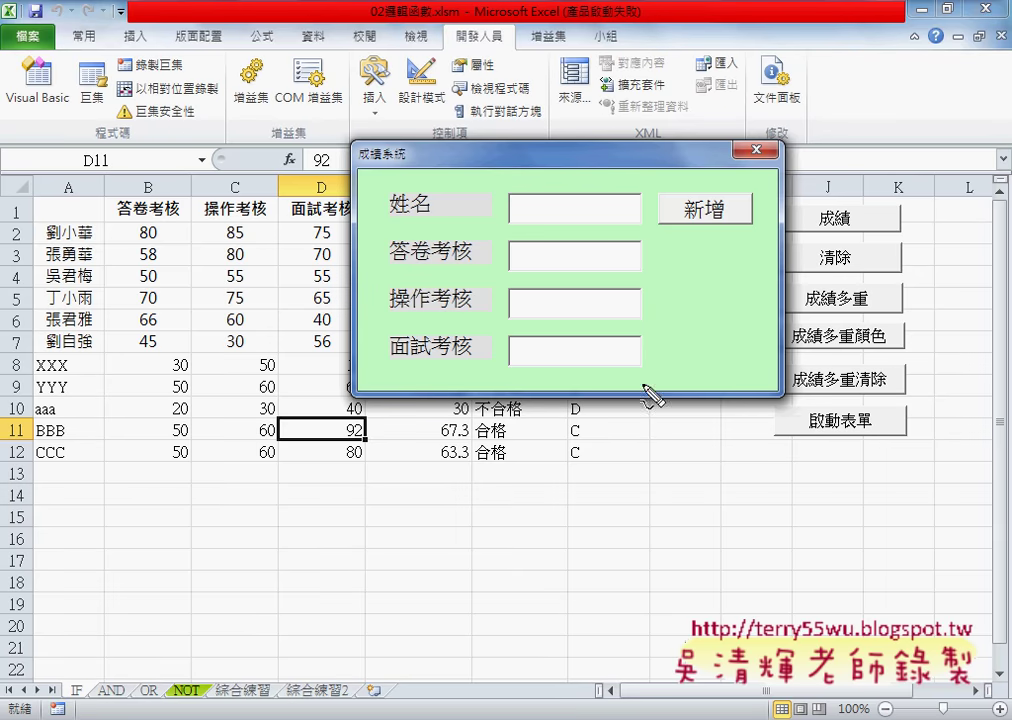
Step: Annotate the new row 12 values: CCC 50 60 80, 63.3, 合格, C
{"action": "mouse_move", "coordinate": [70, 240]}
{"action": "left_mouse_down"}
{"action": "mouse_move", "coordinate": [70, 420]}
{"action": "mouse_move", "coordinate": [82, 420]}
{"action": "left_mouse_up"}
{"action": "left_click_drag", "start_coordinate": [22, 441], "coordinate": [20, 466]}
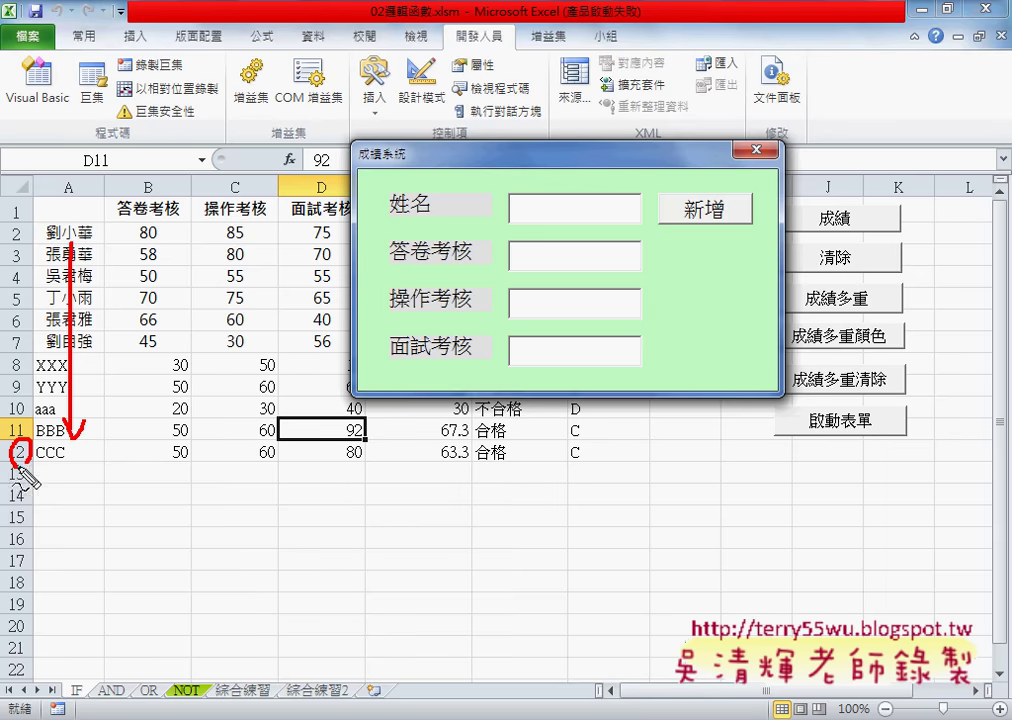
{"action": "left_click_drag", "start_coordinate": [14, 462], "coordinate": [18, 484]}
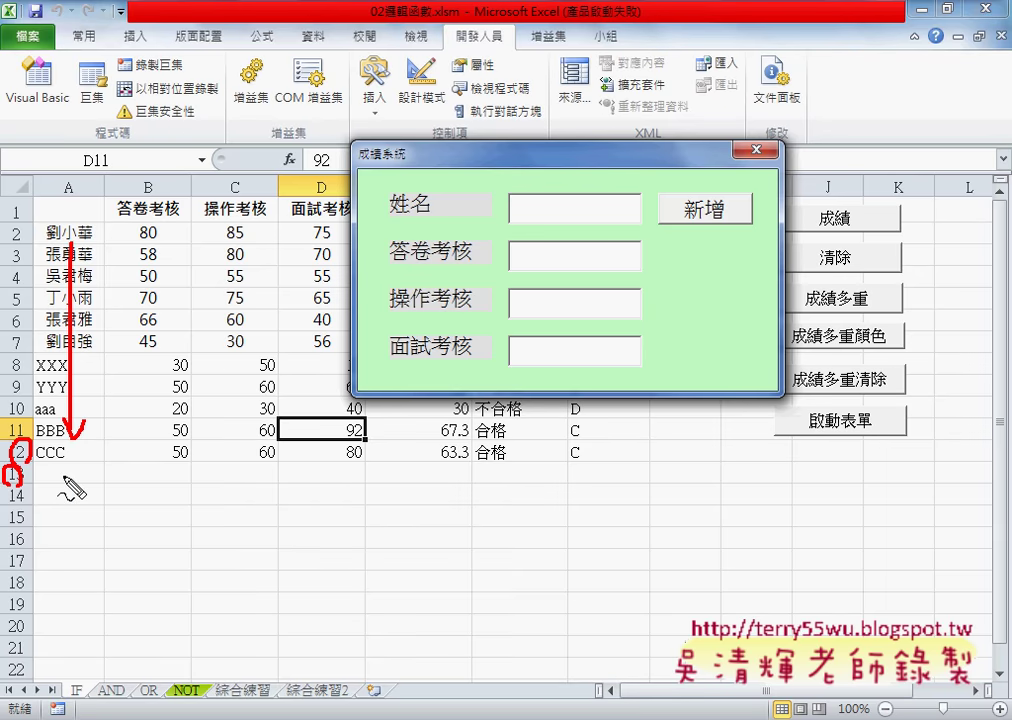
{"action": "left_click_drag", "start_coordinate": [78, 178], "coordinate": [76, 192]}
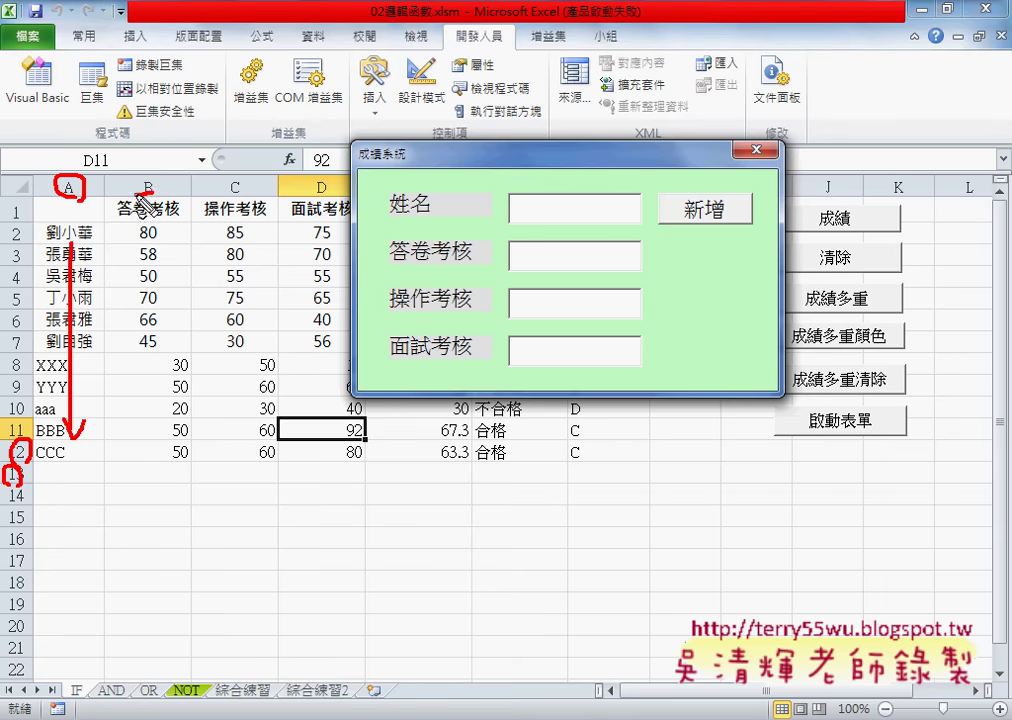
{"action": "left_click_drag", "start_coordinate": [150, 178], "coordinate": [154, 190]}
{"action": "left_click_drag", "start_coordinate": [236, 178], "coordinate": [224, 192]}
{"action": "left_click_drag", "start_coordinate": [326, 170], "coordinate": [306, 190]}
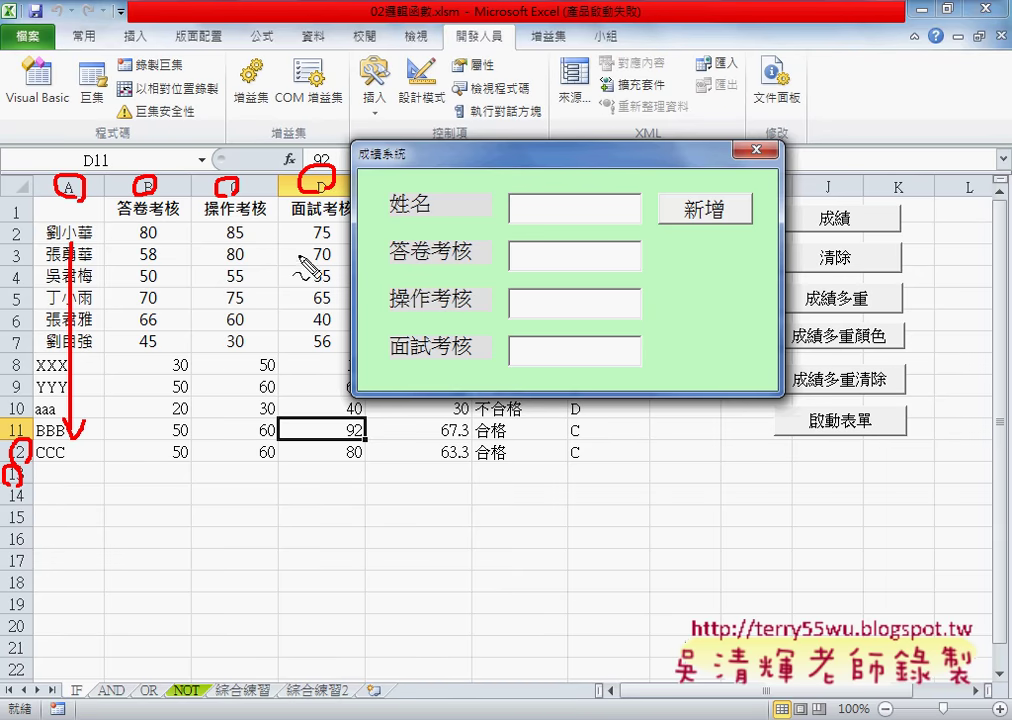
{"action": "left_click_drag", "start_coordinate": [526, 195], "coordinate": [552, 211]}
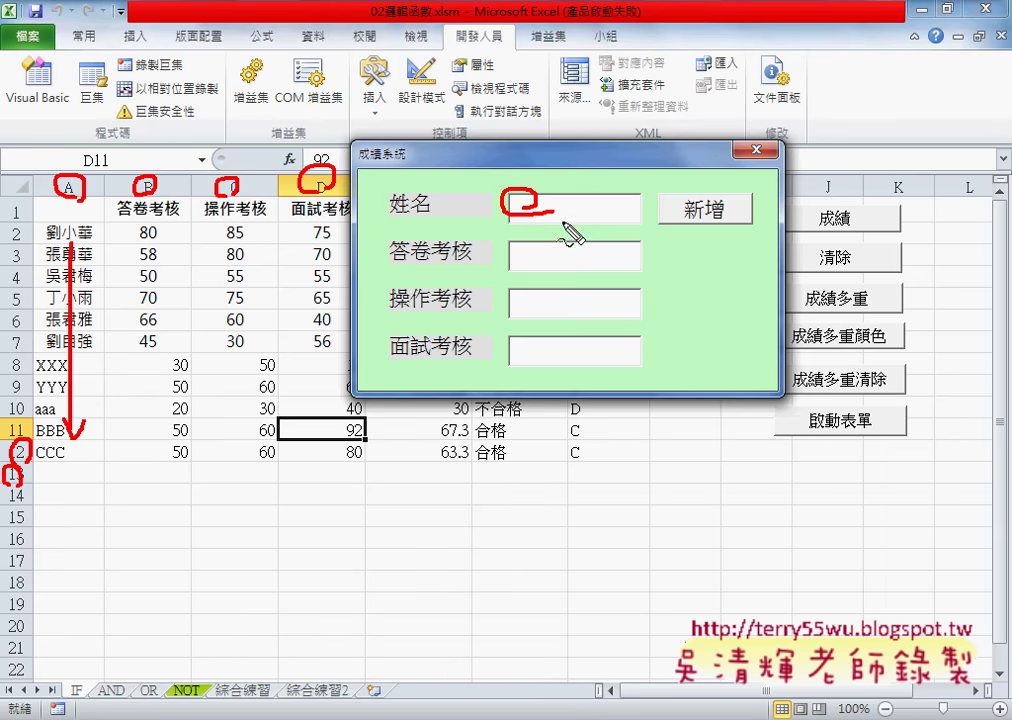
{"action": "mouse_move", "coordinate": [545, 250]}
{"action": "left_mouse_down"}
{"action": "mouse_move", "coordinate": [524, 308]}
{"action": "mouse_move", "coordinate": [546, 300]}
{"action": "left_mouse_up"}
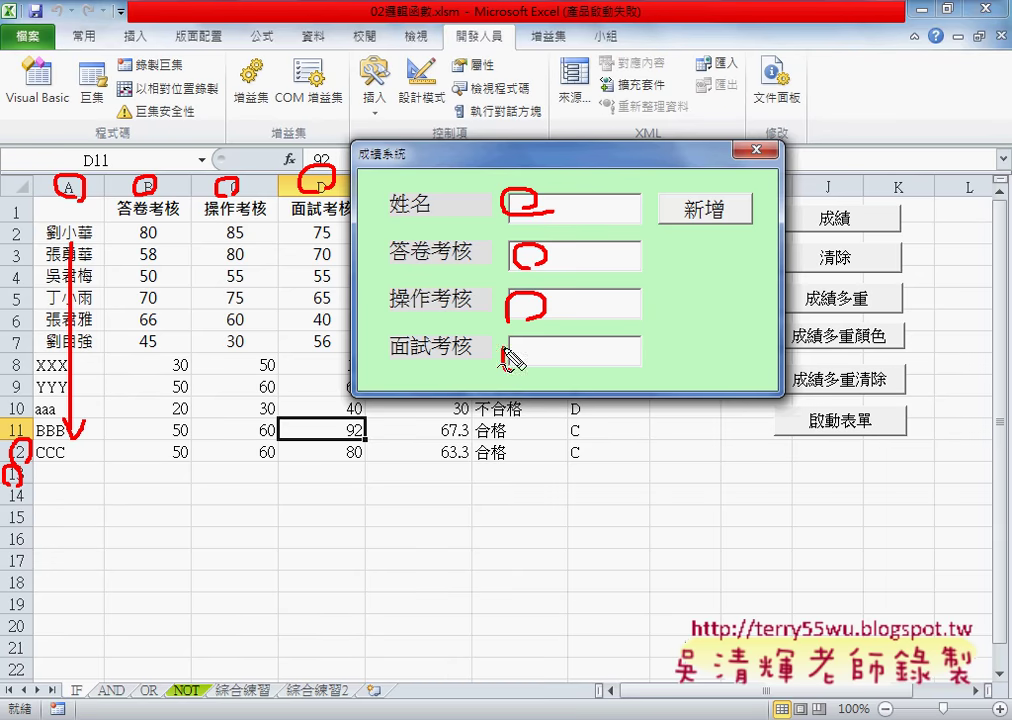
{"action": "left_click_drag", "start_coordinate": [510, 360], "coordinate": [512, 345]}
{"action": "left_click_drag", "start_coordinate": [60, 462], "coordinate": [35, 480]}
{"action": "left_click_drag", "start_coordinate": [175, 462], "coordinate": [190, 478]}
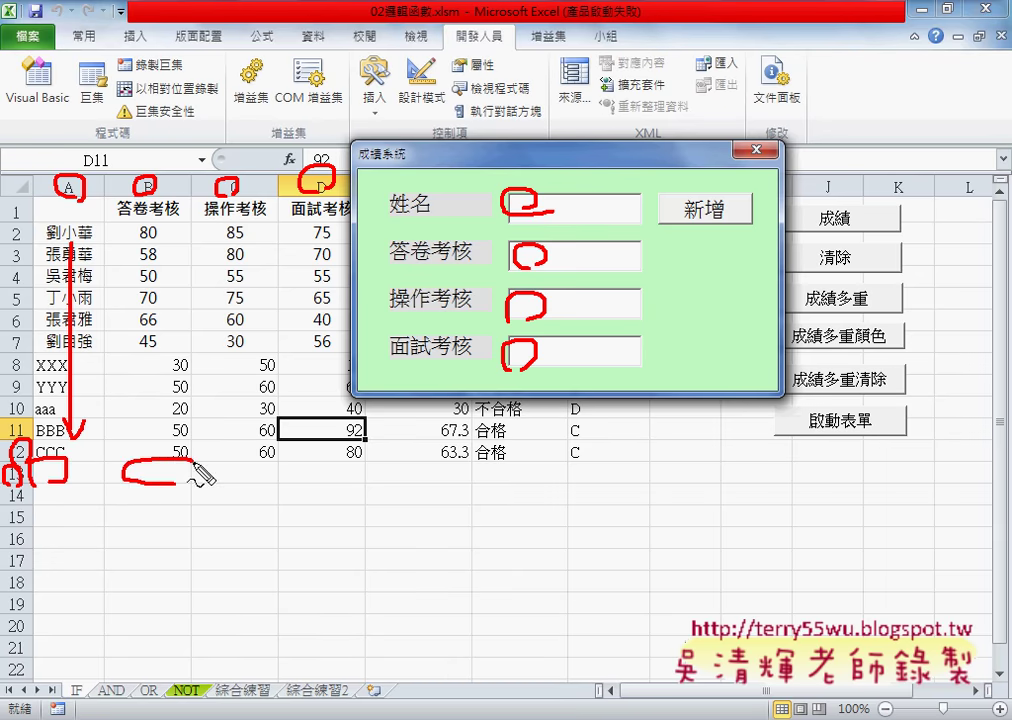
{"action": "left_click_drag", "start_coordinate": [255, 466], "coordinate": [242, 479]}
{"action": "left_click_drag", "start_coordinate": [326, 466], "coordinate": [318, 484]}
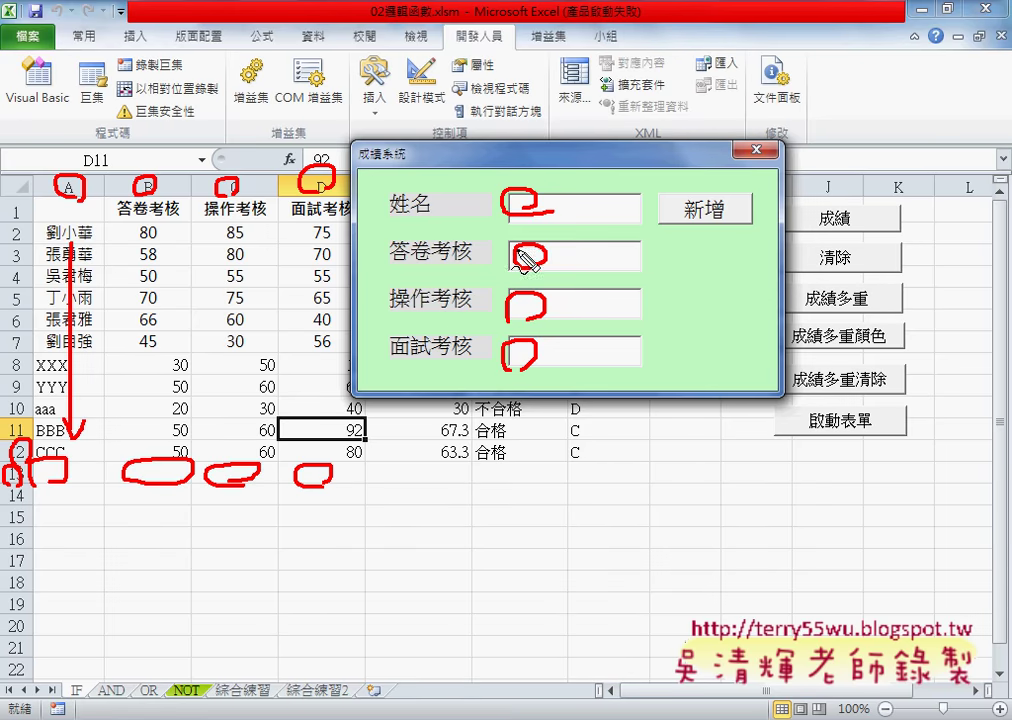
{"action": "left_click_drag", "start_coordinate": [520, 240], "coordinate": [490, 245]}
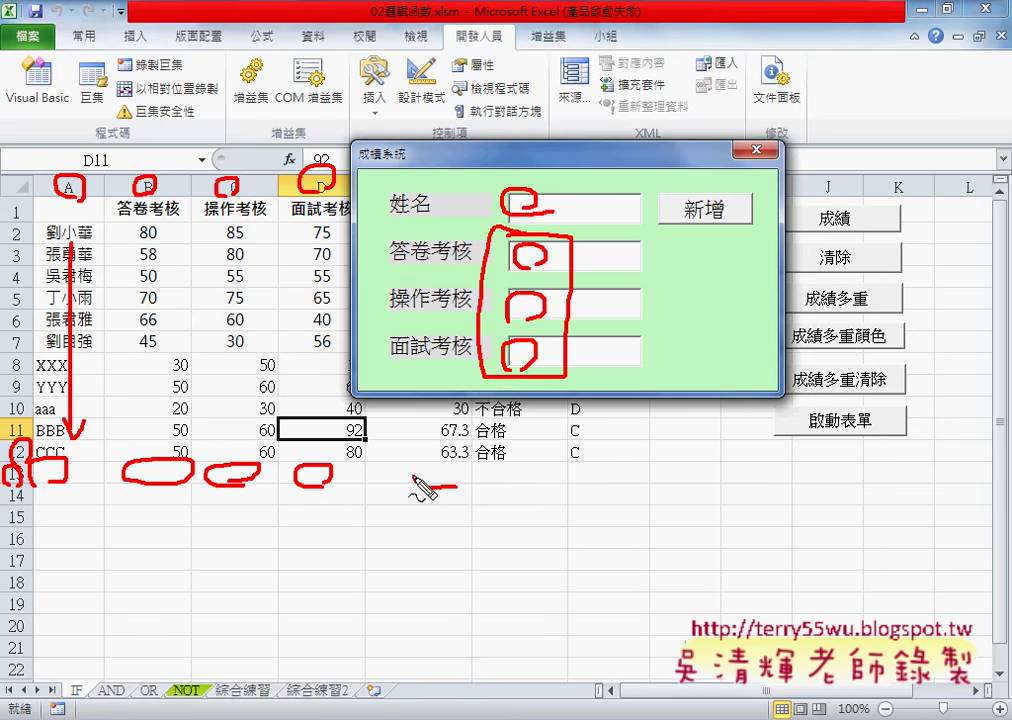
{"action": "mouse_move", "coordinate": [440, 462]}
{"action": "left_mouse_down"}
{"action": "mouse_move", "coordinate": [459, 497]}
{"action": "mouse_move", "coordinate": [436, 492]}
{"action": "left_mouse_up"}
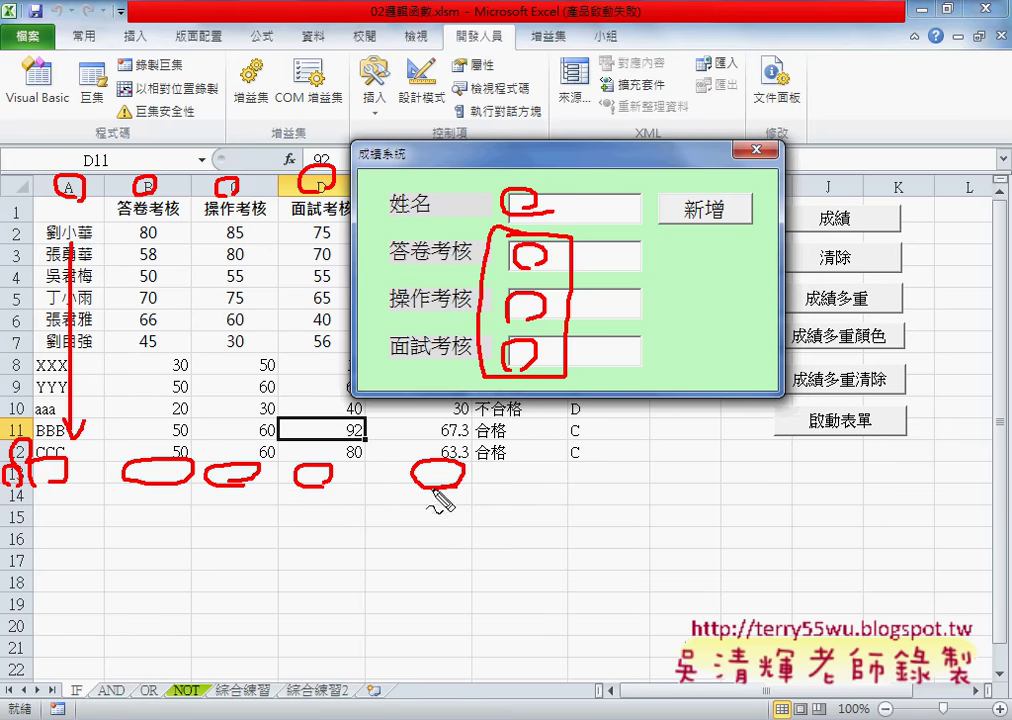
{"action": "mouse_move", "coordinate": [520, 464]}
{"action": "left_mouse_down"}
{"action": "mouse_move", "coordinate": [540, 488]}
{"action": "mouse_move", "coordinate": [599, 490]}
{"action": "left_mouse_up"}
Step: Close the form, open the 新增 Click code, highlight Range("A2").End(xlDown).Row + 1
{"action": "key", "text": "Escape"}
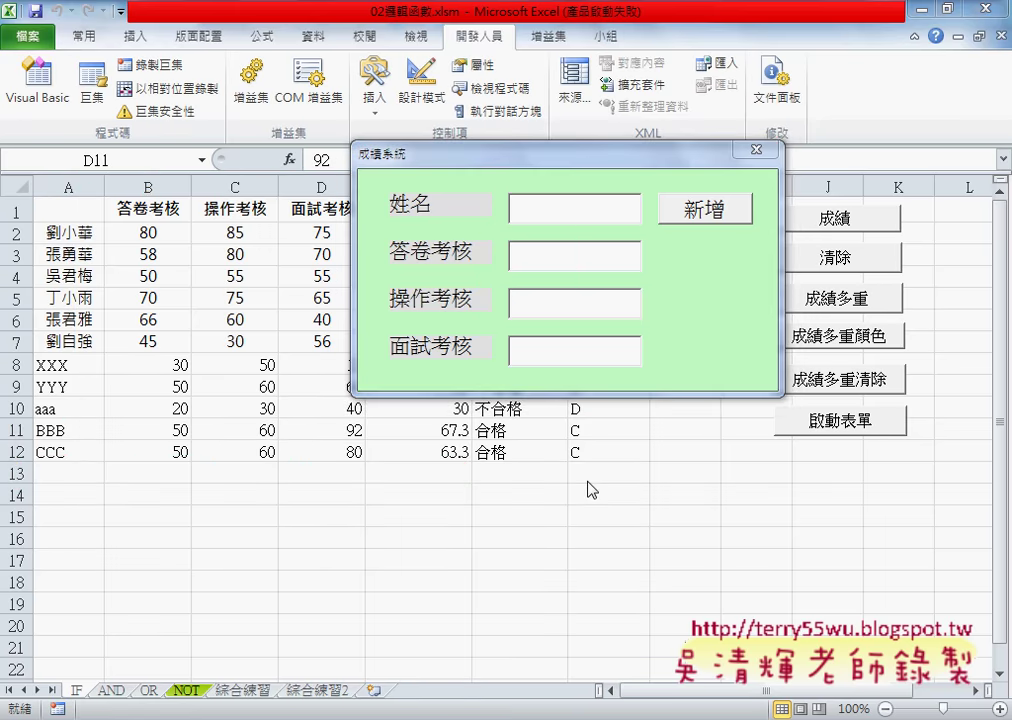
{"action": "left_click", "coordinate": [756, 150]}
{"action": "double_click", "coordinate": [587, 196]}
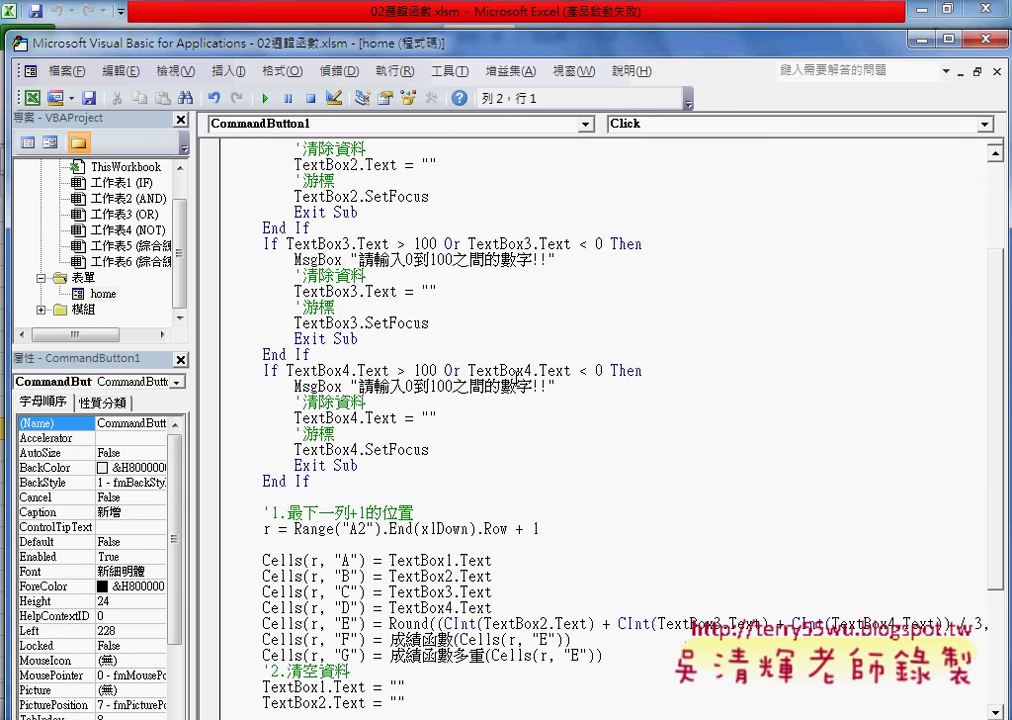
{"action": "scroll", "coordinate": [517, 376], "scroll_direction": "down", "scroll_amount": 4}
{"action": "left_click_drag", "start_coordinate": [293, 339], "coordinate": [509, 341]}
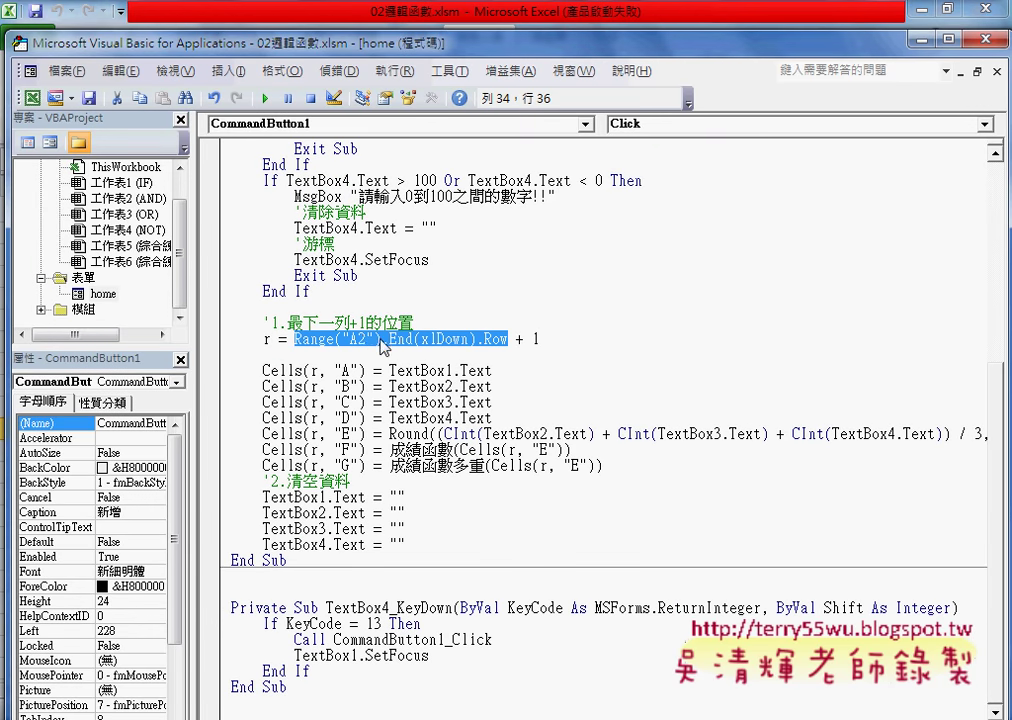
{"action": "left_click_drag", "start_coordinate": [514, 340], "coordinate": [541, 340]}
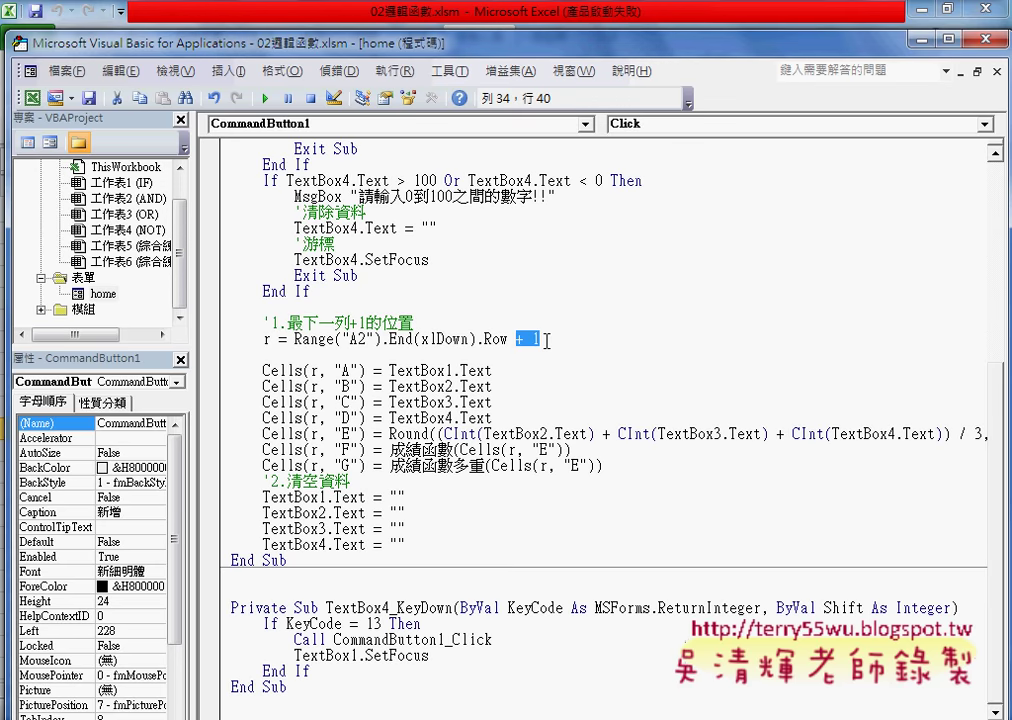
{"action": "left_click_drag", "start_coordinate": [293, 339], "coordinate": [511, 341]}
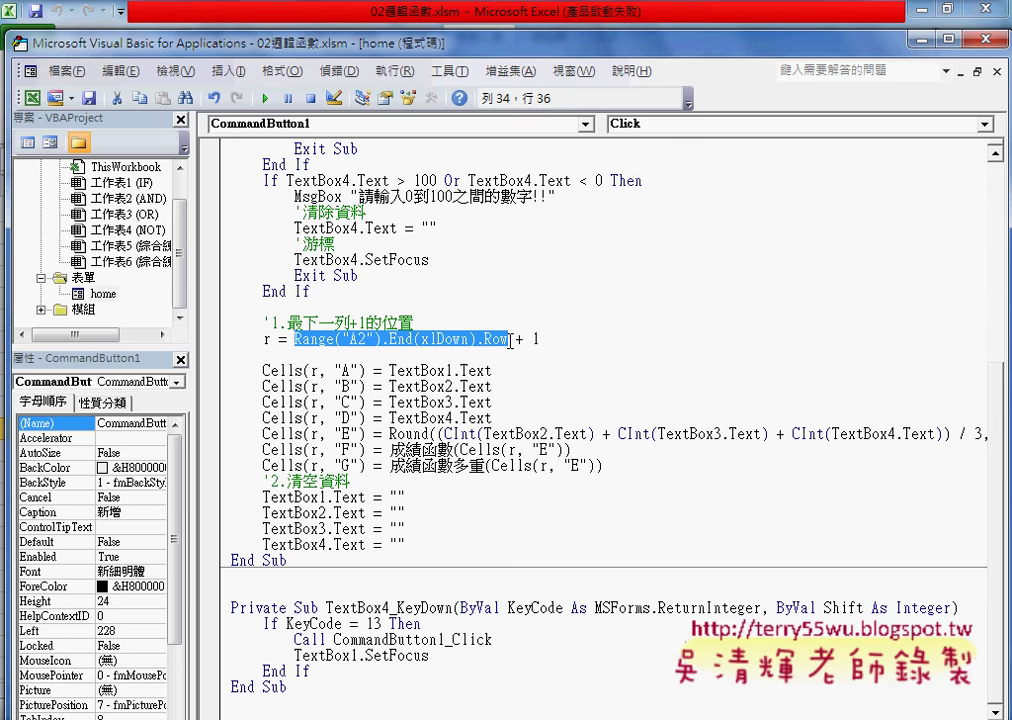
{"action": "left_click_drag", "start_coordinate": [10, 36], "coordinate": [240, 75]}
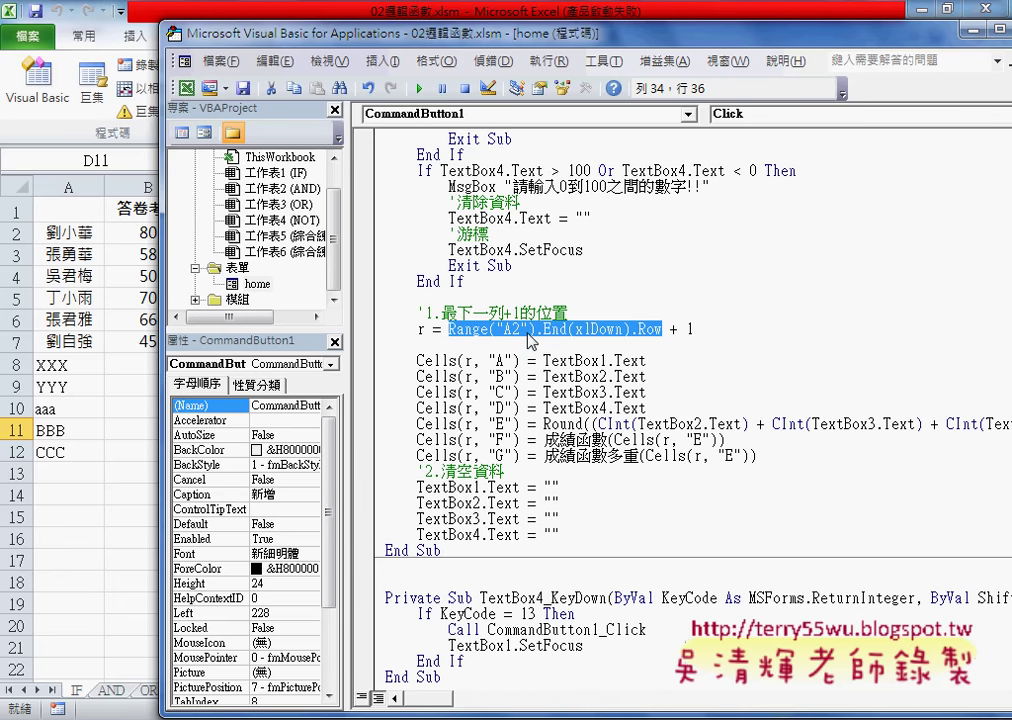
Step: Retype the tail after Range("A2") as .End(xlDown).Row +1
{"action": "left_click_drag", "start_coordinate": [536, 329], "coordinate": [693, 329]}
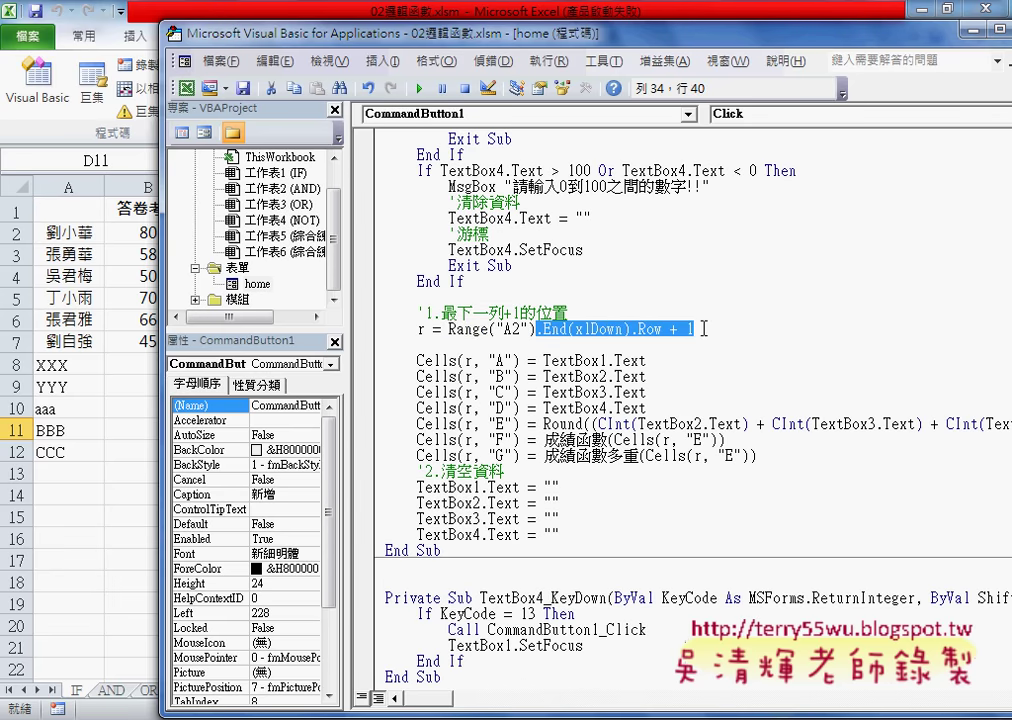
{"action": "type", "text": ".E"}
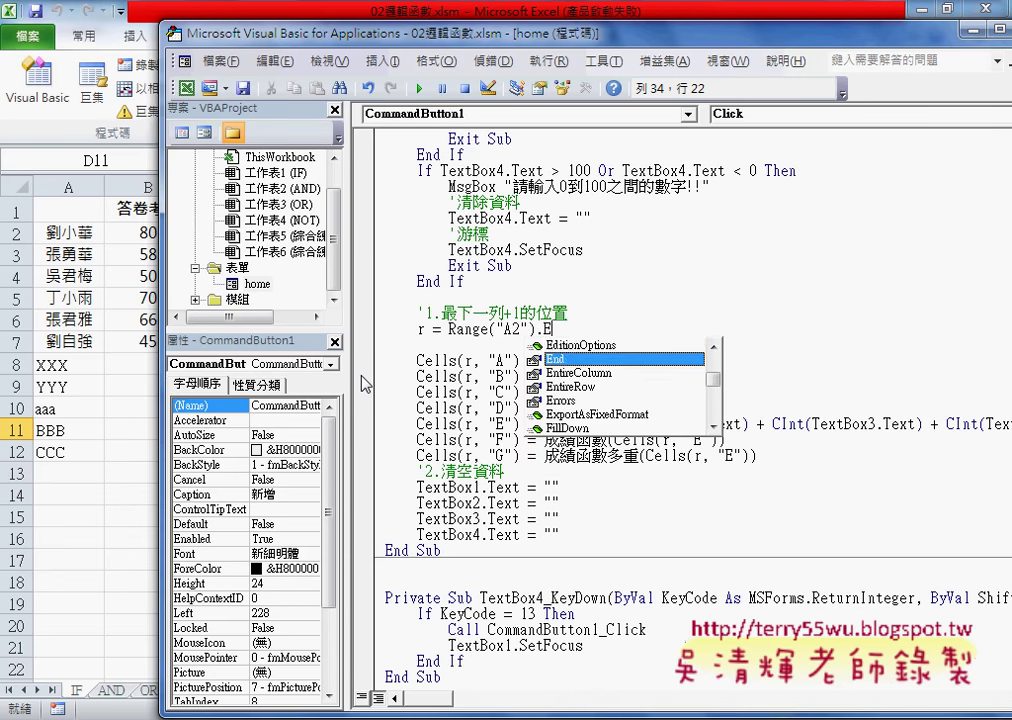
{"action": "type", "text": "nd ("}
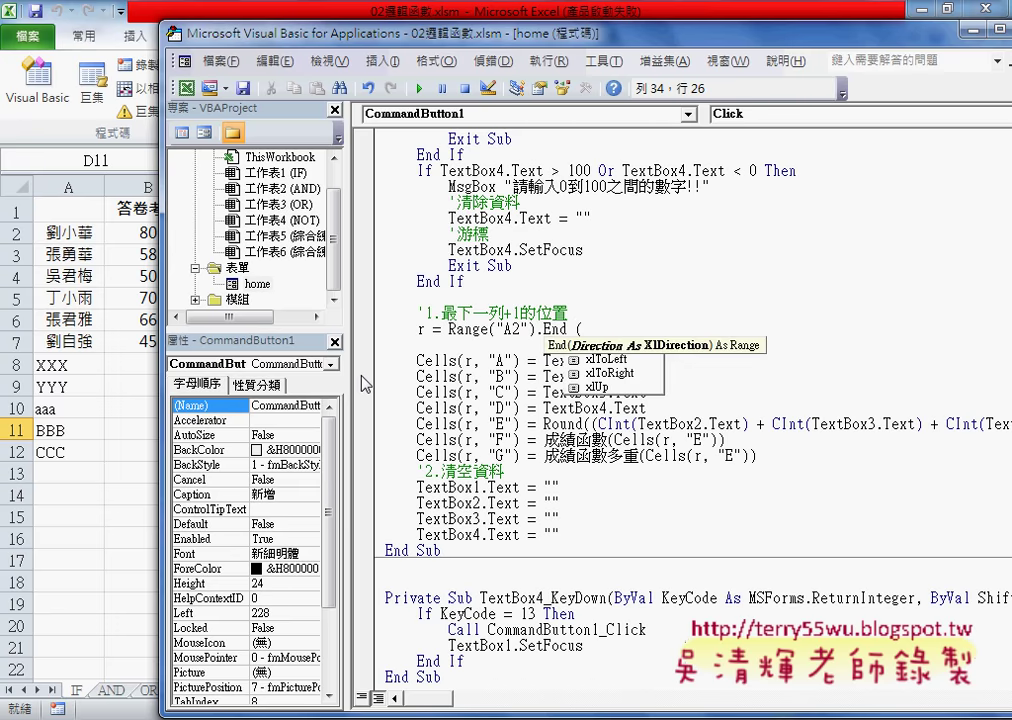
{"action": "key", "text": "Down"}
{"action": "key", "text": "Down"}
{"action": "key", "text": "Up"}
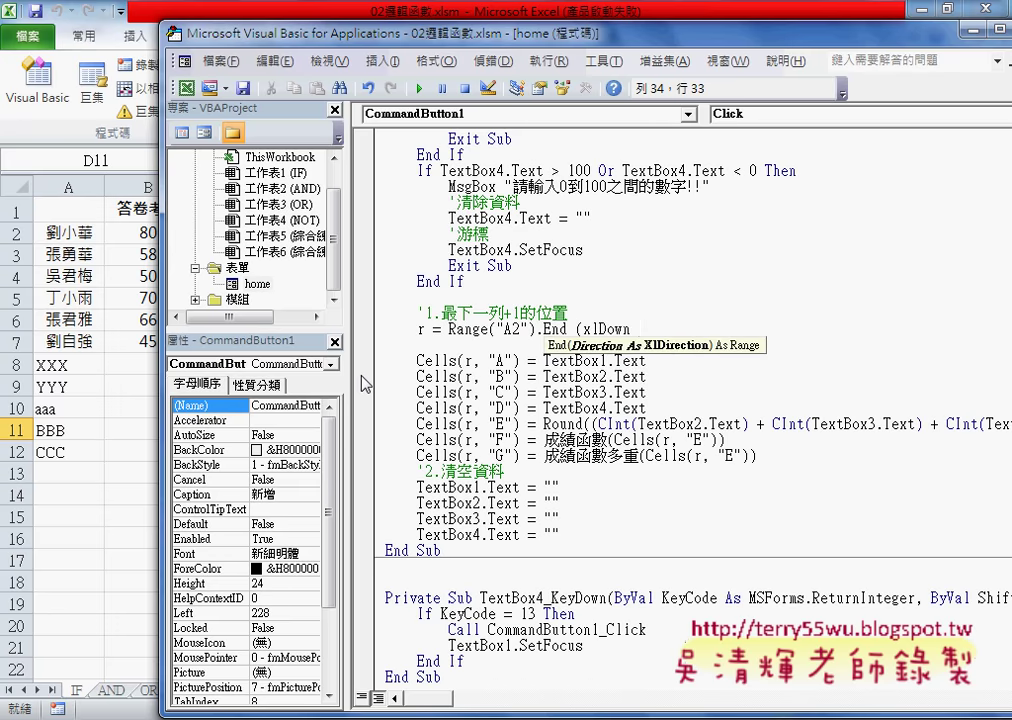
{"action": "type", "text": ")."}
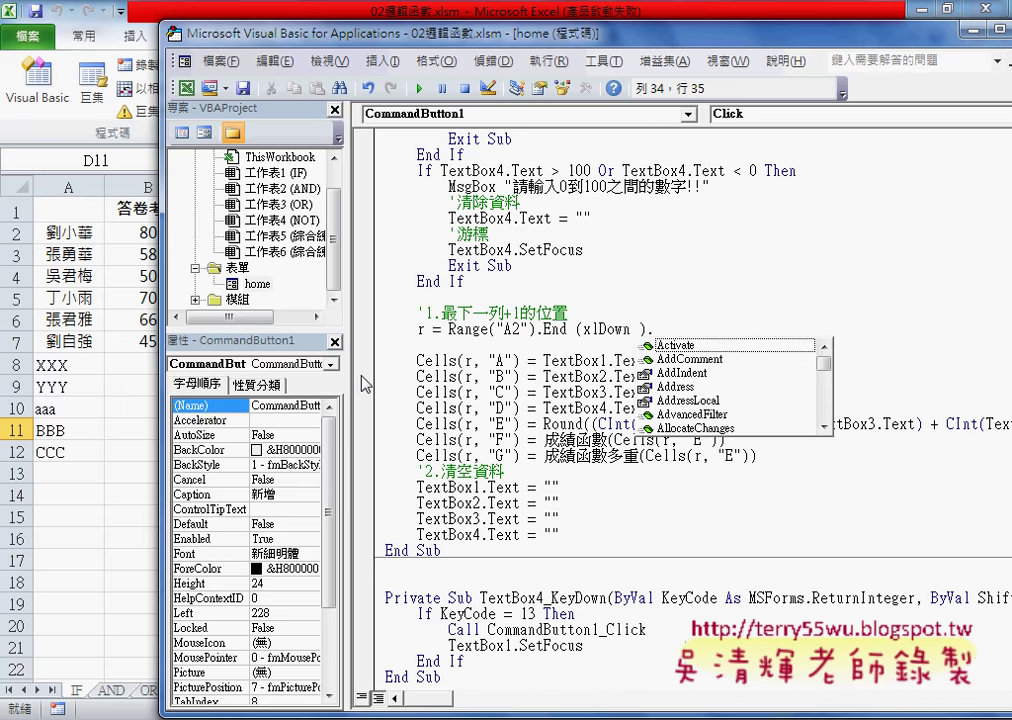
{"action": "type", "text": "row"}
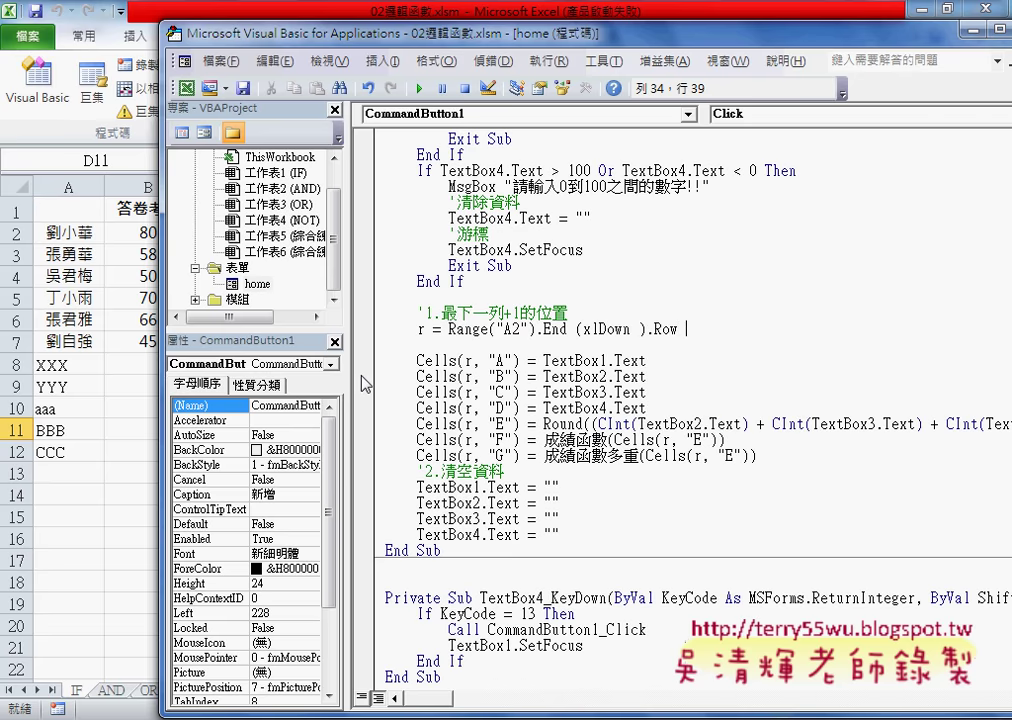
{"action": "type", "text": " +1"}
{"action": "left_click", "coordinate": [528, 380]}
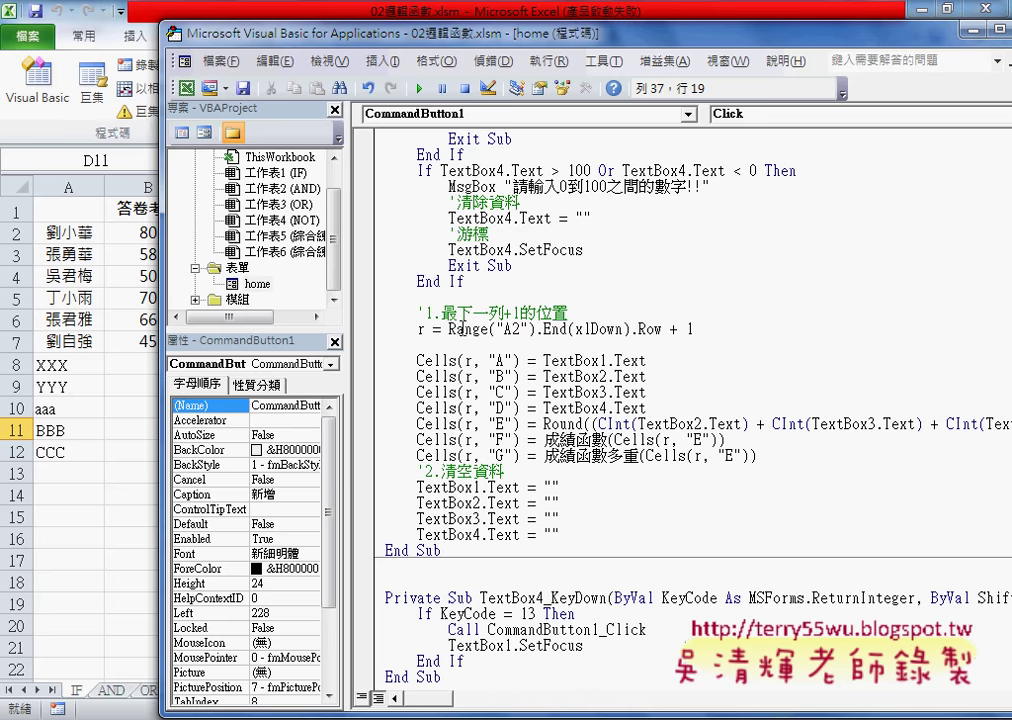
Step: Retype .End(xlDown).Row again, accepting End, xlDown and Row from IntelliSense
{"action": "left_click_drag", "start_coordinate": [449, 328], "coordinate": [665, 330]}
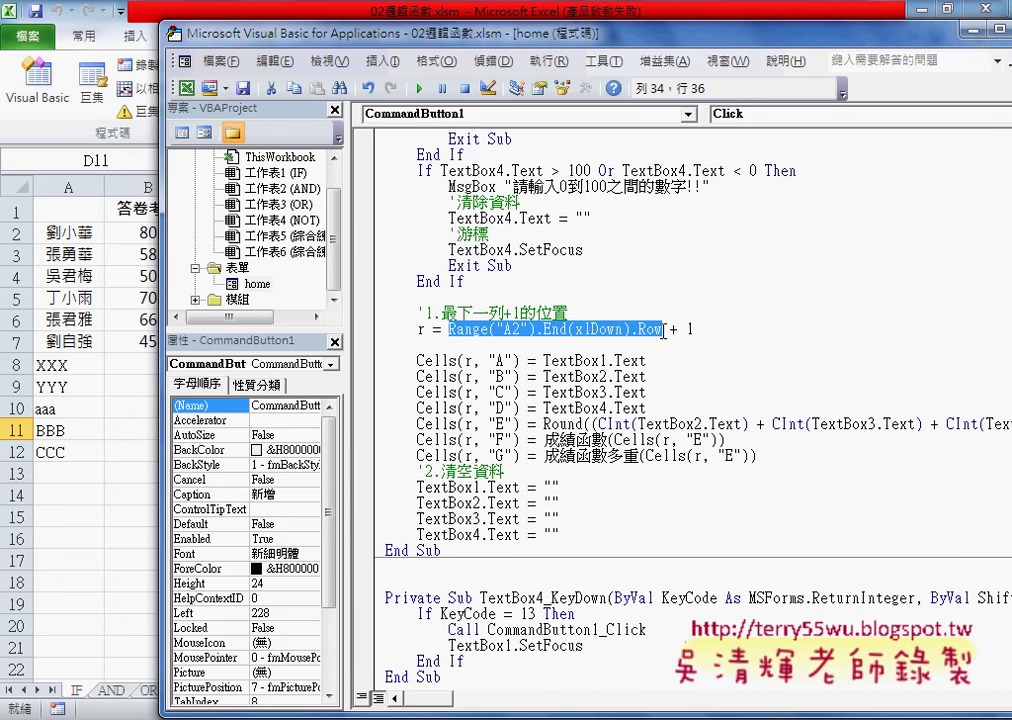
{"action": "left_click_drag", "start_coordinate": [537, 330], "coordinate": [721, 328]}
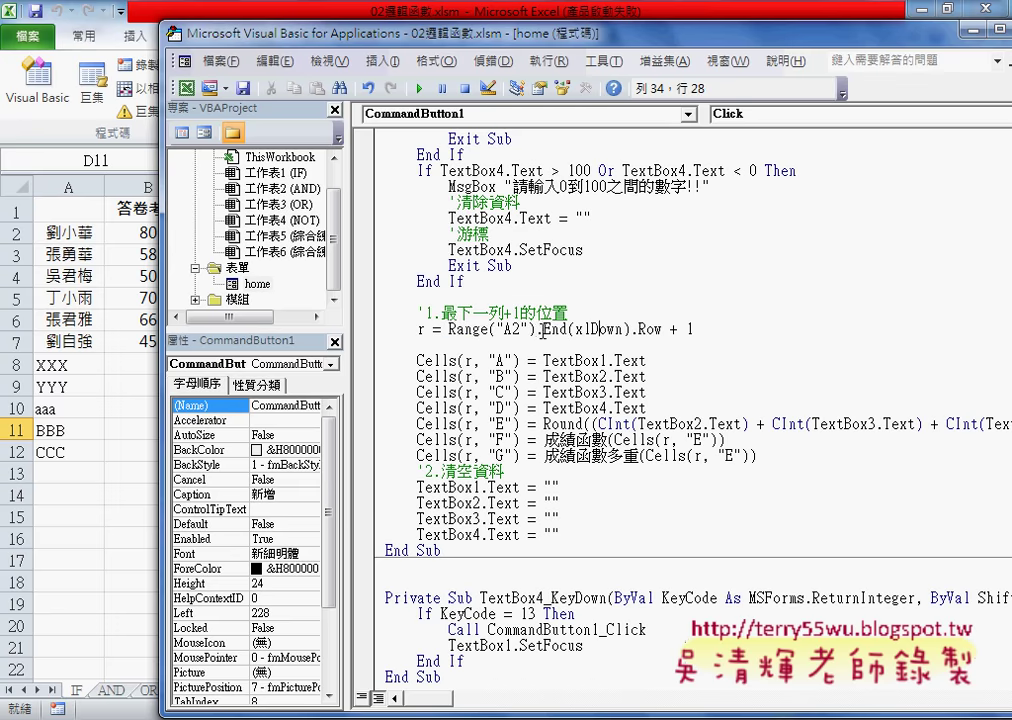
{"action": "type", "text": "."}
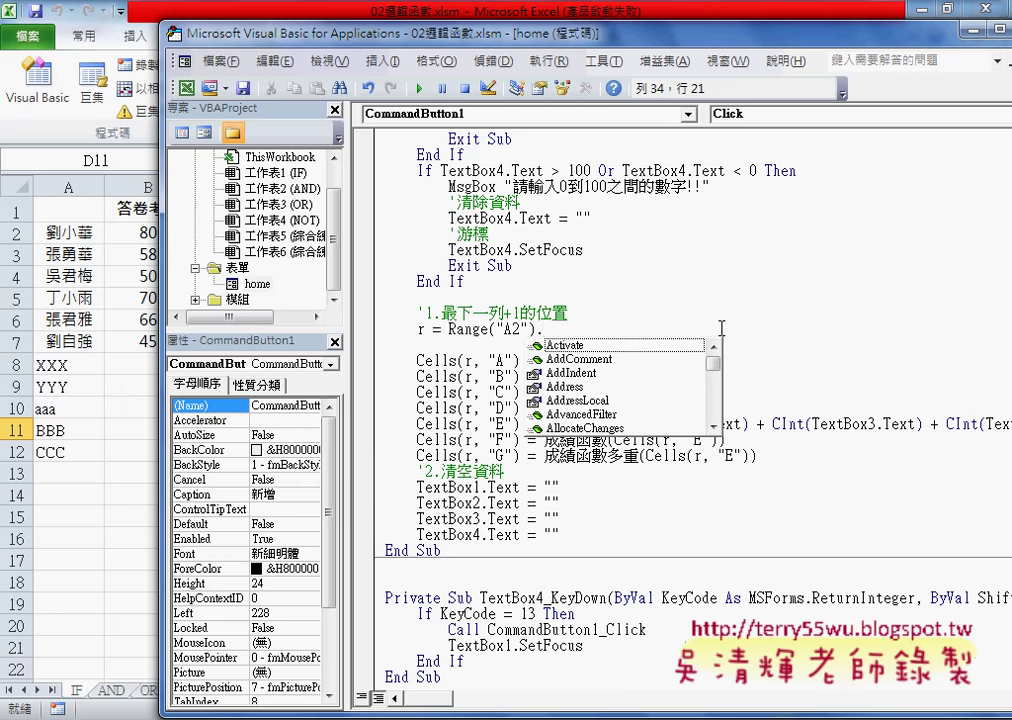
{"action": "type", "text": "E"}
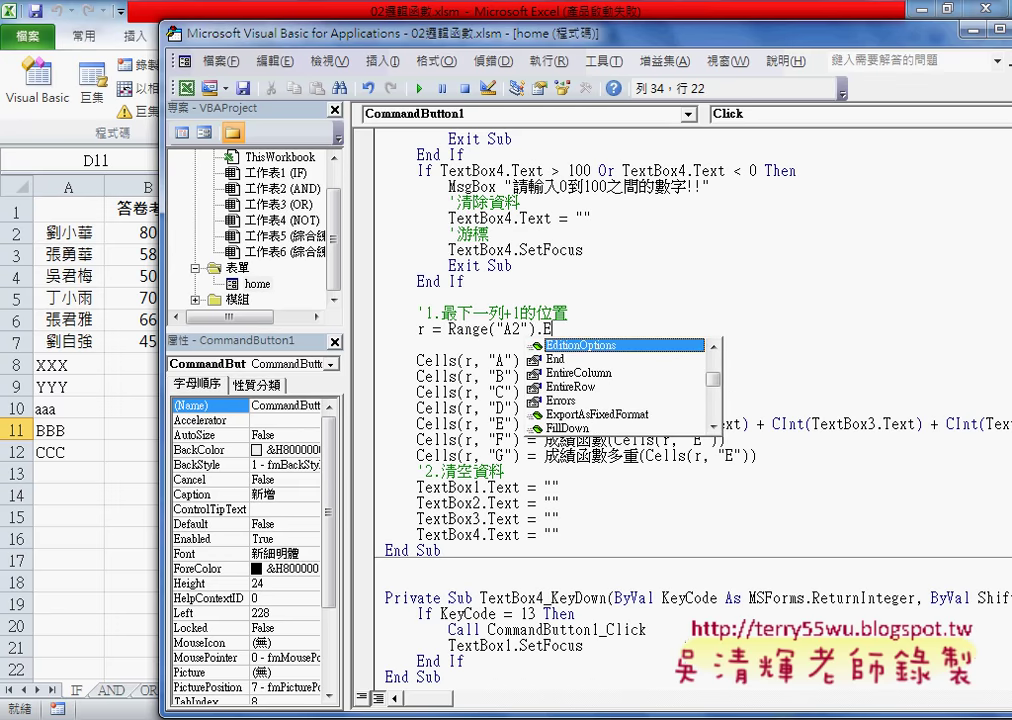
{"action": "key", "text": "Down"}
{"action": "key", "text": "space"}
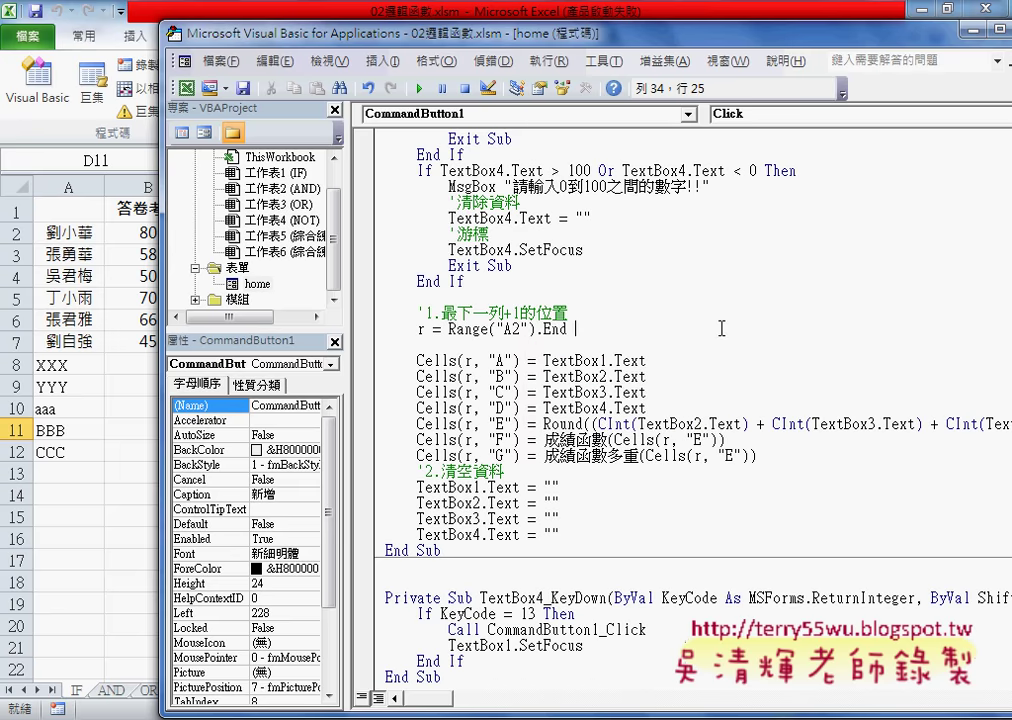
{"action": "type", "text": "("}
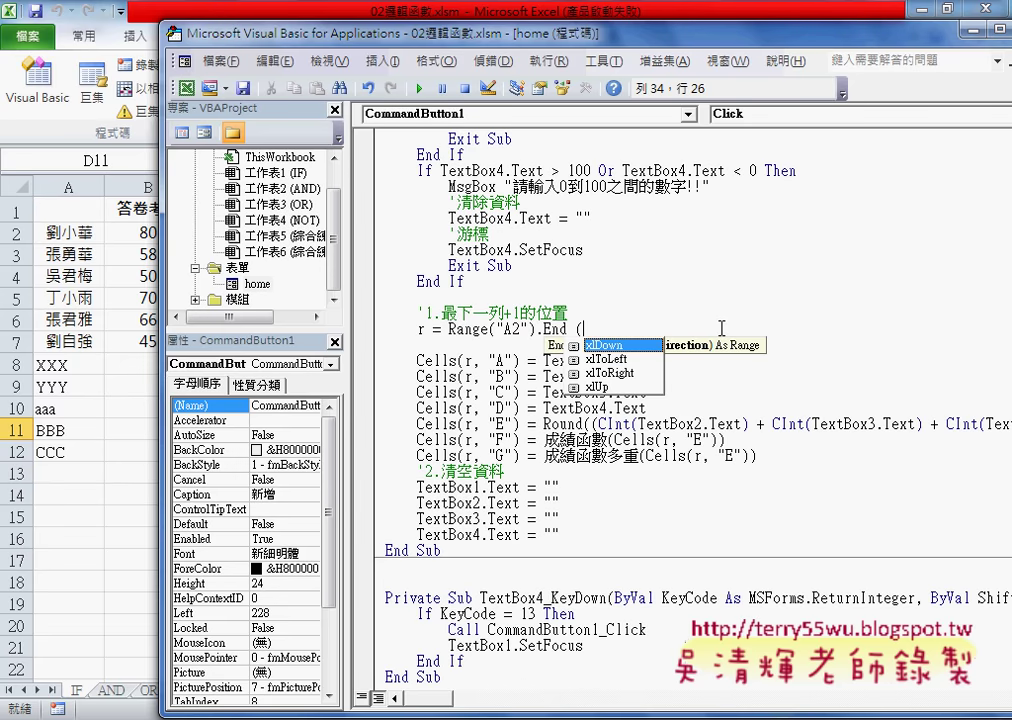
{"action": "key", "text": "space"}
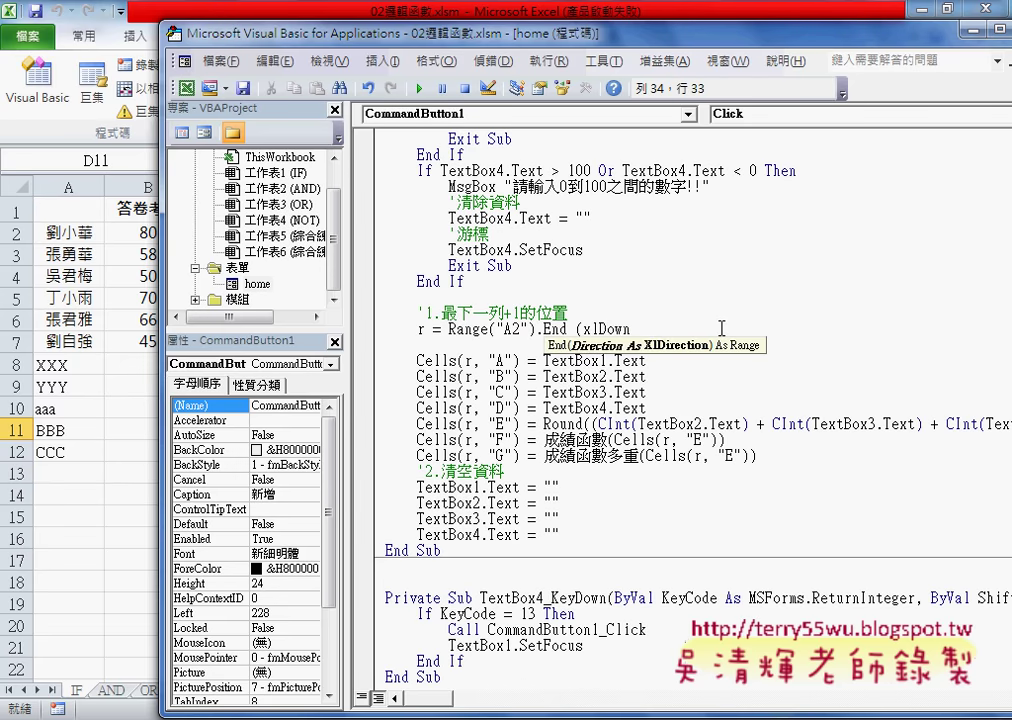
{"action": "type", "text": ")."}
{"action": "type", "text": "row"}
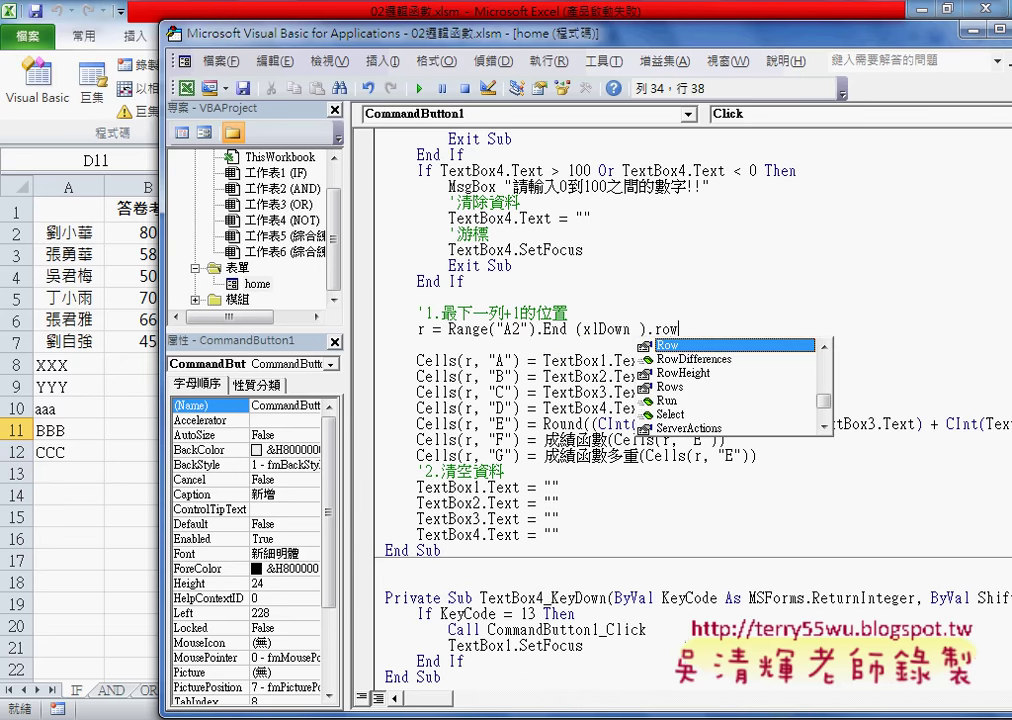
{"action": "key", "text": "space"}
Step: Finish the line with +1, then highlight r, column A and TextBox1.Text
{"action": "type", "text": "+"}
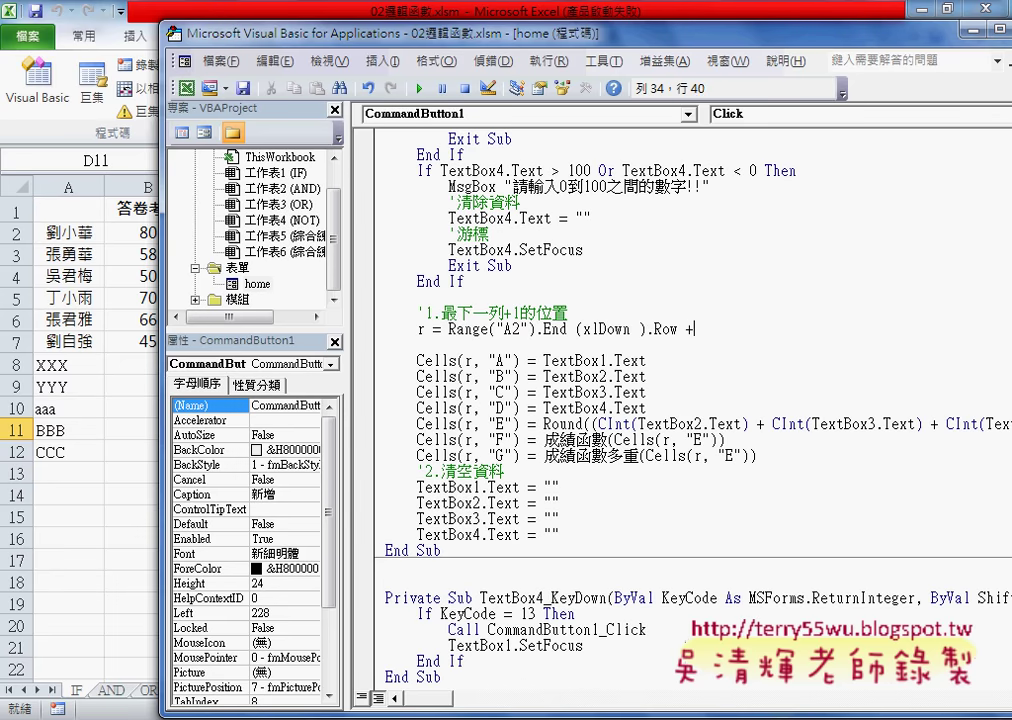
{"action": "type", "text": "1"}
{"action": "double_click", "coordinate": [420, 329]}
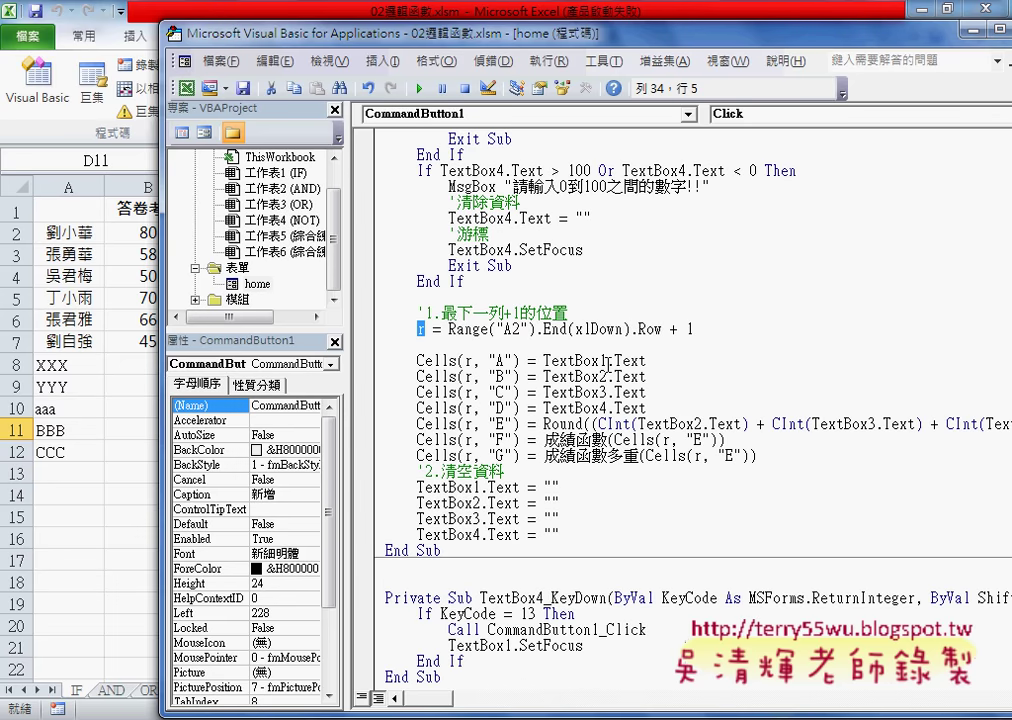
{"action": "double_click", "coordinate": [501, 360]}
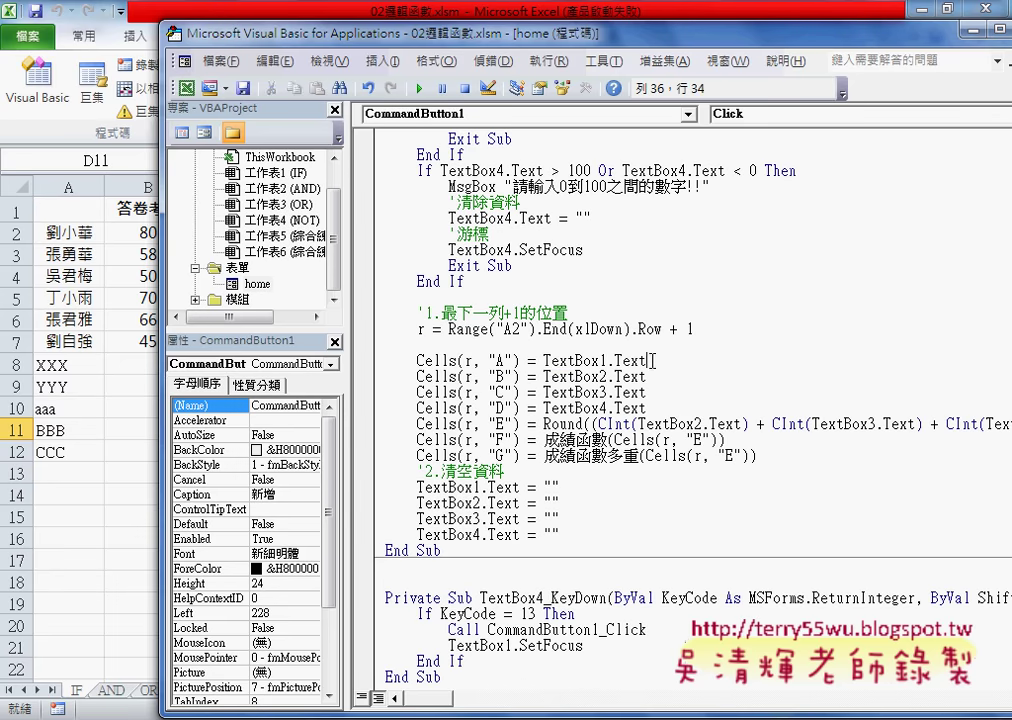
{"action": "left_click_drag", "start_coordinate": [646, 361], "coordinate": [543, 361]}
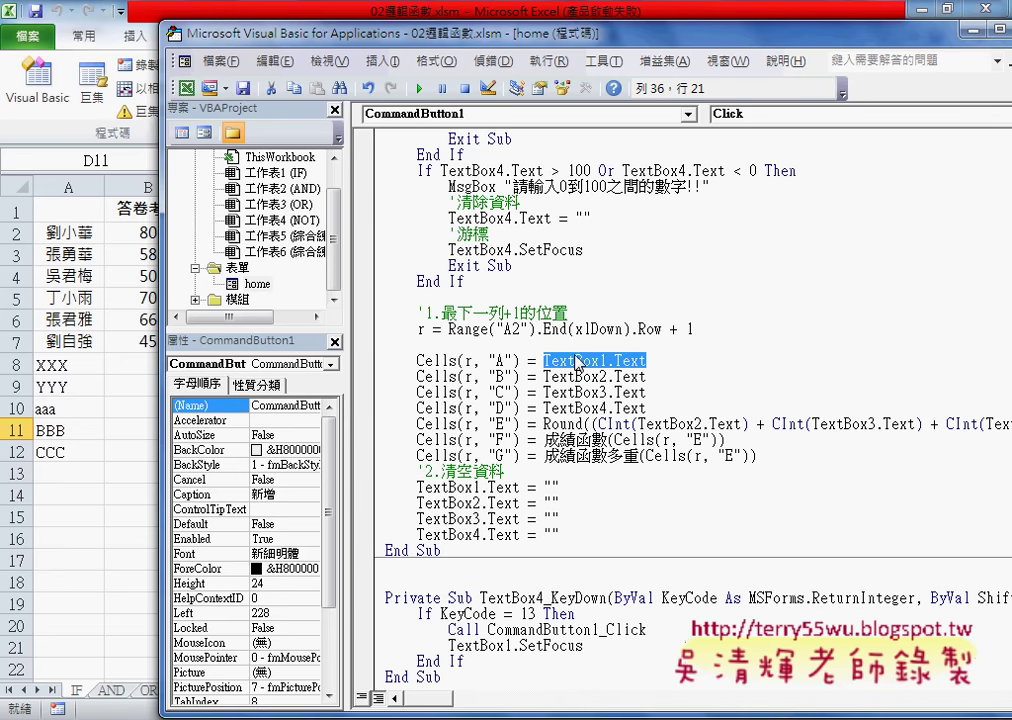
{"action": "left_click", "coordinate": [554, 376]}
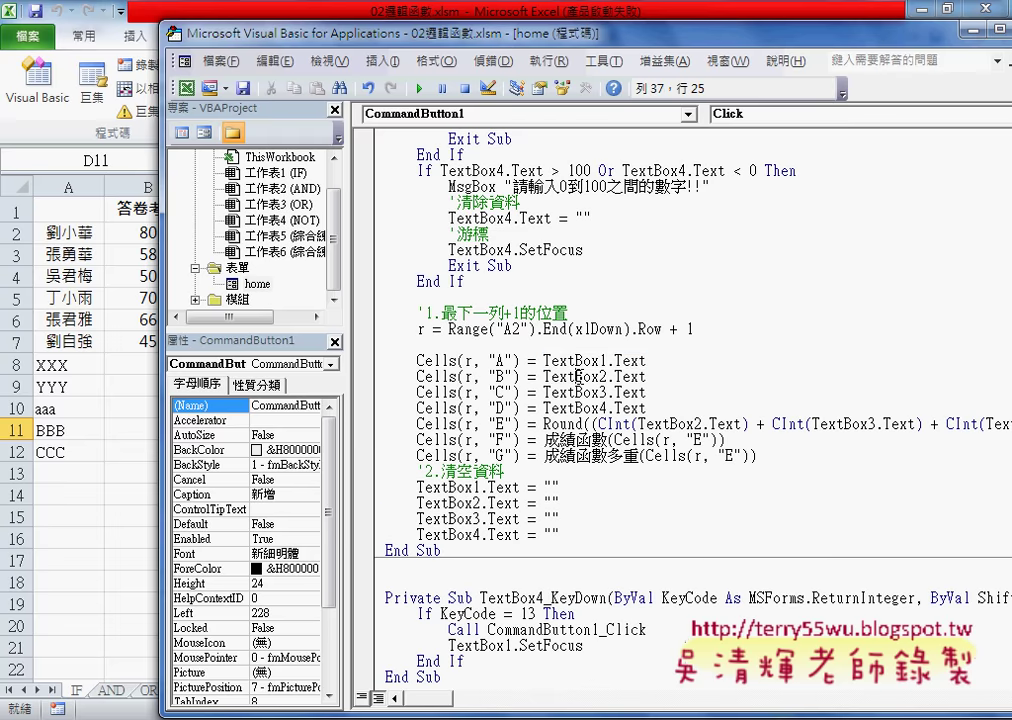
{"action": "left_click", "coordinate": [566, 392]}
{"action": "key", "text": "Left"}
{"action": "key", "text": "Left"}
{"action": "key", "text": "Left"}
{"action": "key", "text": "Down"}
{"action": "key", "text": "Left"}
{"action": "key", "text": "Left"}
{"action": "key", "text": "Left"}
{"action": "key", "text": "Left"}
{"action": "key", "text": "Left"}
Step: Highlight TextBox2.Text and the CInt( conversion in the average formula
{"action": "left_click_drag", "start_coordinate": [548, 424], "coordinate": [727, 424]}
{"action": "left_click", "coordinate": [719, 424]}
{"action": "left_click_drag", "start_coordinate": [637, 424], "coordinate": [741, 424]}
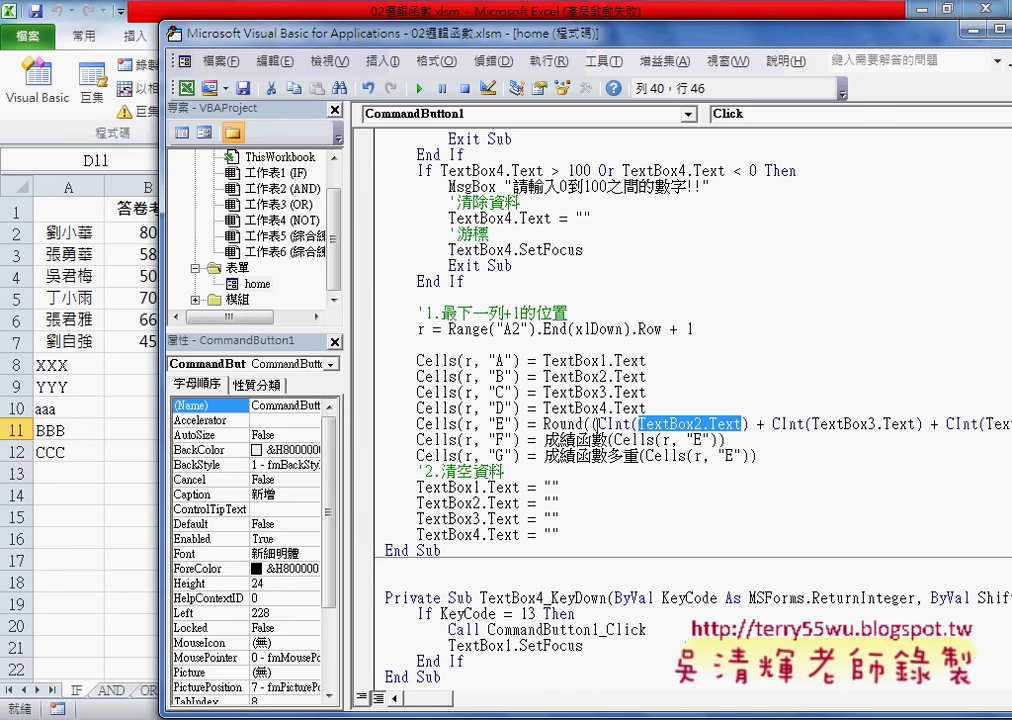
{"action": "mouse_move", "coordinate": [630, 424]}
{"action": "left_mouse_down"}
{"action": "mouse_move", "coordinate": [598, 424]}
{"action": "mouse_move", "coordinate": [741, 424]}
{"action": "left_mouse_up"}
{"action": "left_click_drag", "start_coordinate": [600, 424], "coordinate": [637, 424]}
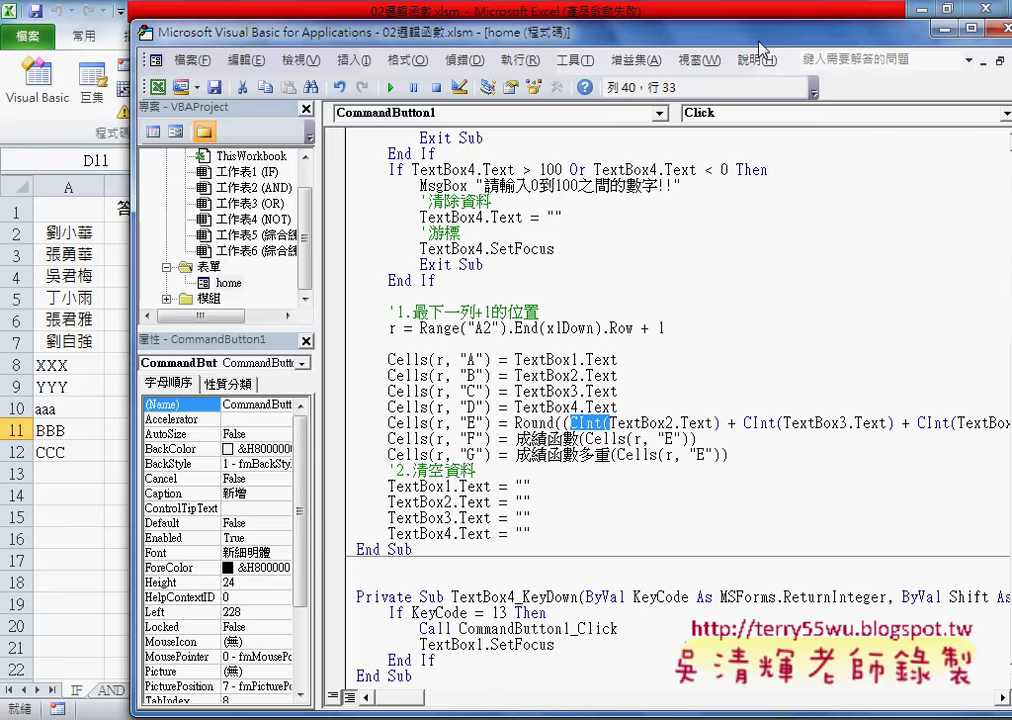
Step: Move the editor left and widen it, then highlight Round( and its one-decimal argument
{"action": "left_click_drag", "start_coordinate": [640, 32], "coordinate": [472, 31]}
{"action": "left_click_drag", "start_coordinate": [891, 410], "coordinate": [998, 411]}
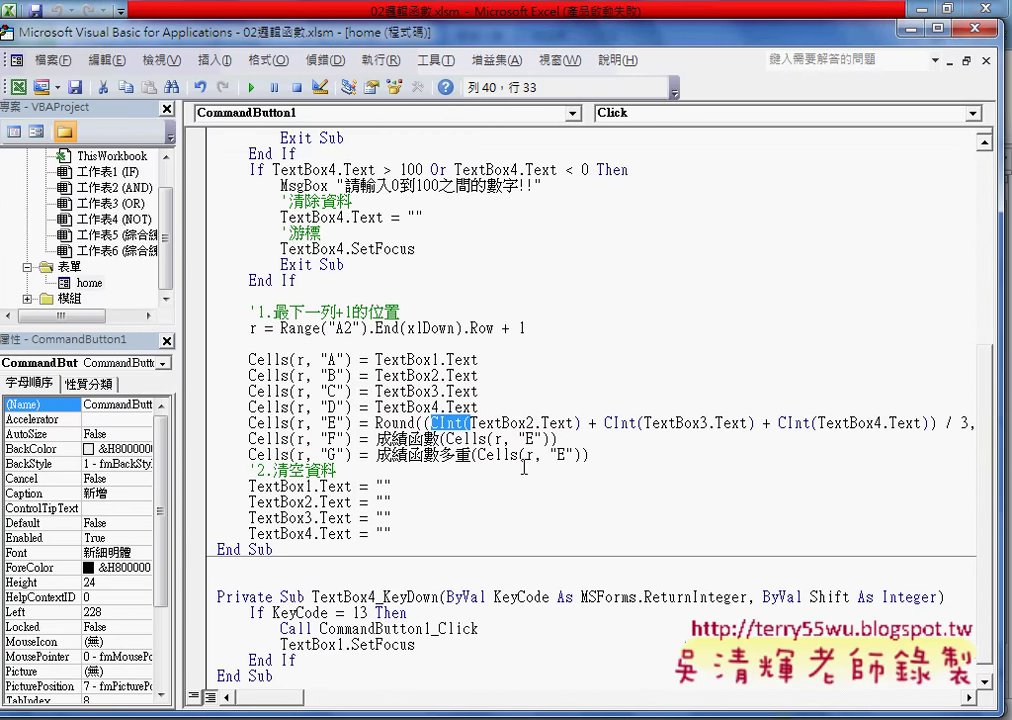
{"action": "left_click_drag", "start_coordinate": [377, 424], "coordinate": [425, 424]}
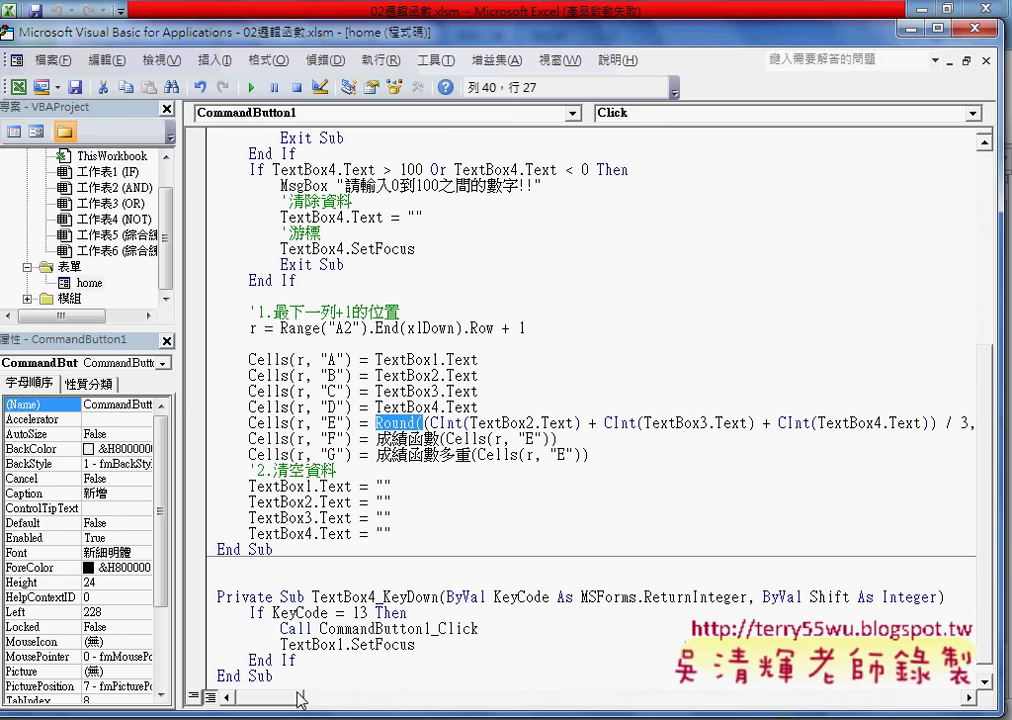
{"action": "left_click_drag", "start_coordinate": [300, 697], "coordinate": [330, 697]}
{"action": "left_click_drag", "start_coordinate": [865, 423], "coordinate": [891, 423]}
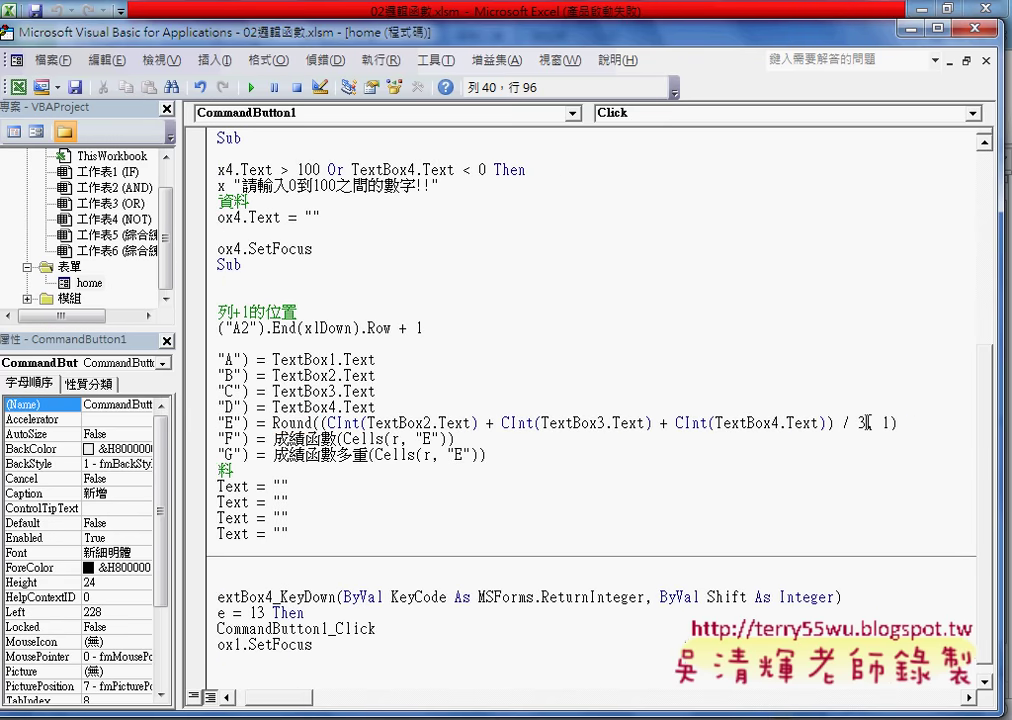
{"action": "scroll", "coordinate": [243, 556], "scroll_direction": "left", "scroll_amount": 3}
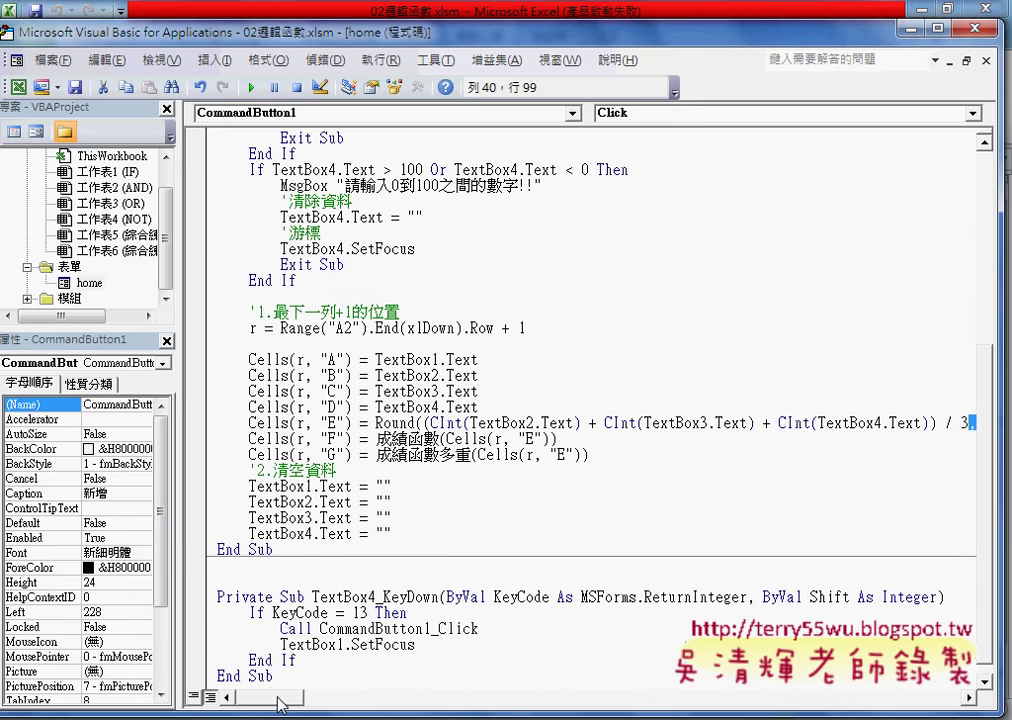
{"action": "left_click", "coordinate": [311, 423]}
Step: Point out the 成績函數 call and open Module1 from the Project Explorer
{"action": "left_click_drag", "start_coordinate": [376, 439], "coordinate": [439, 439]}
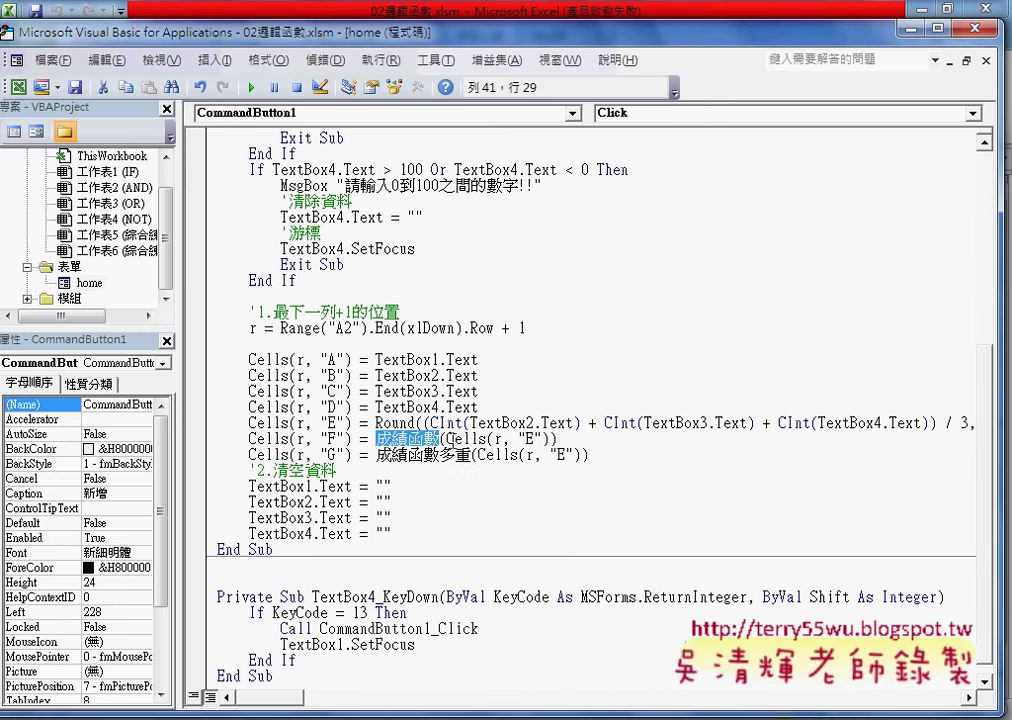
{"action": "left_click", "coordinate": [442, 440]}
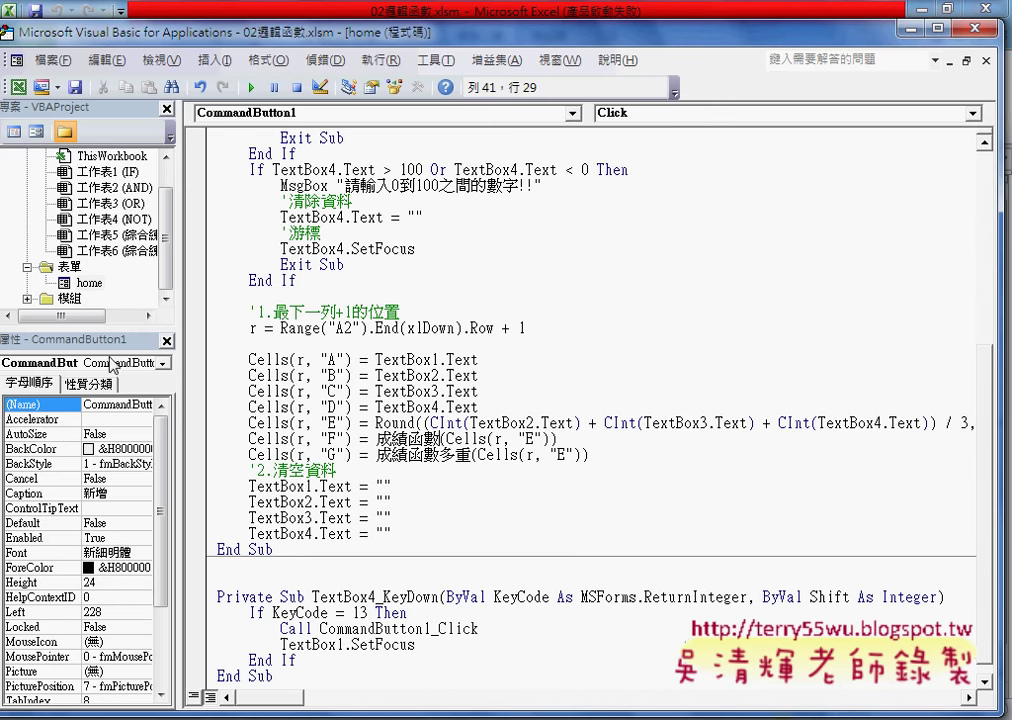
{"action": "left_click", "coordinate": [89, 283]}
{"action": "left_click", "coordinate": [68, 298]}
{"action": "double_click", "coordinate": [66, 300]}
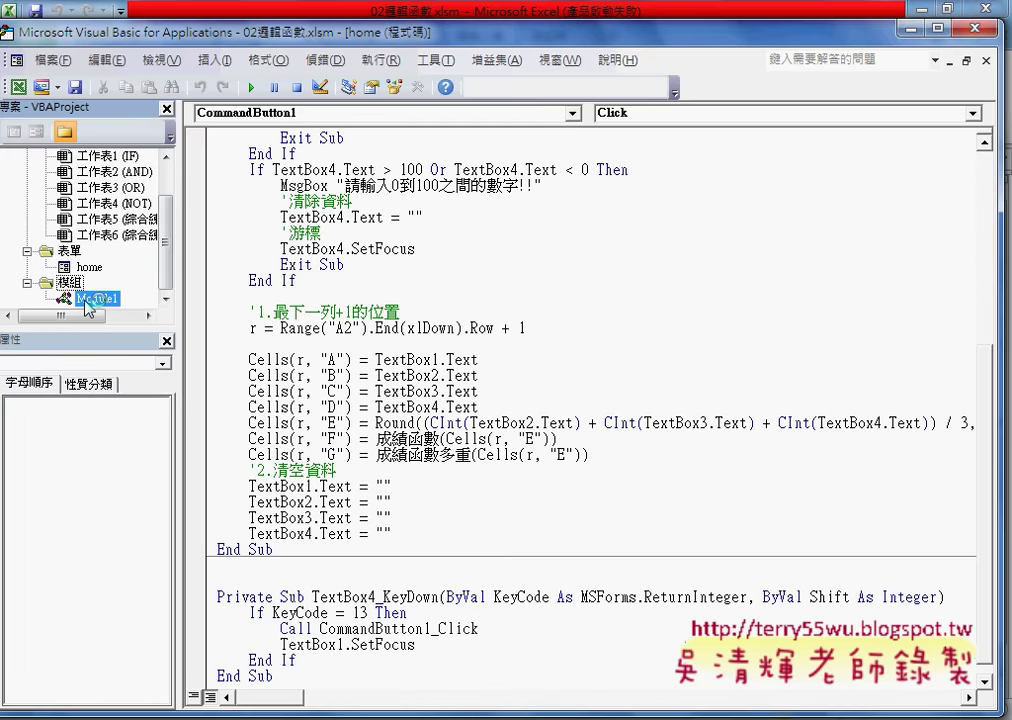
{"action": "double_click", "coordinate": [85, 298]}
Step: Scroll Module1 to the 成績函數 definition, then reopen the home form design
{"action": "left_click", "coordinate": [376, 436]}
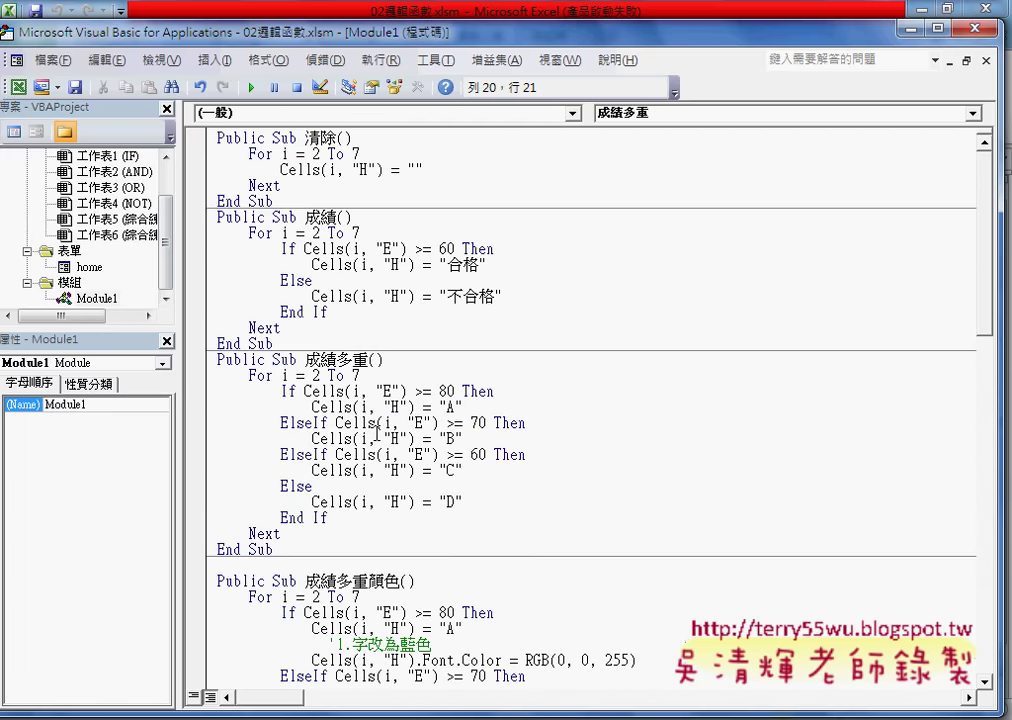
{"action": "scroll", "coordinate": [376, 432], "scroll_direction": "down", "scroll_amount": 3}
{"action": "scroll", "coordinate": [376, 432], "scroll_direction": "down", "scroll_amount": 8}
{"action": "scroll", "coordinate": [376, 432], "scroll_direction": "down", "scroll_amount": 3}
{"action": "scroll", "coordinate": [376, 432], "scroll_direction": "down", "scroll_amount": 4}
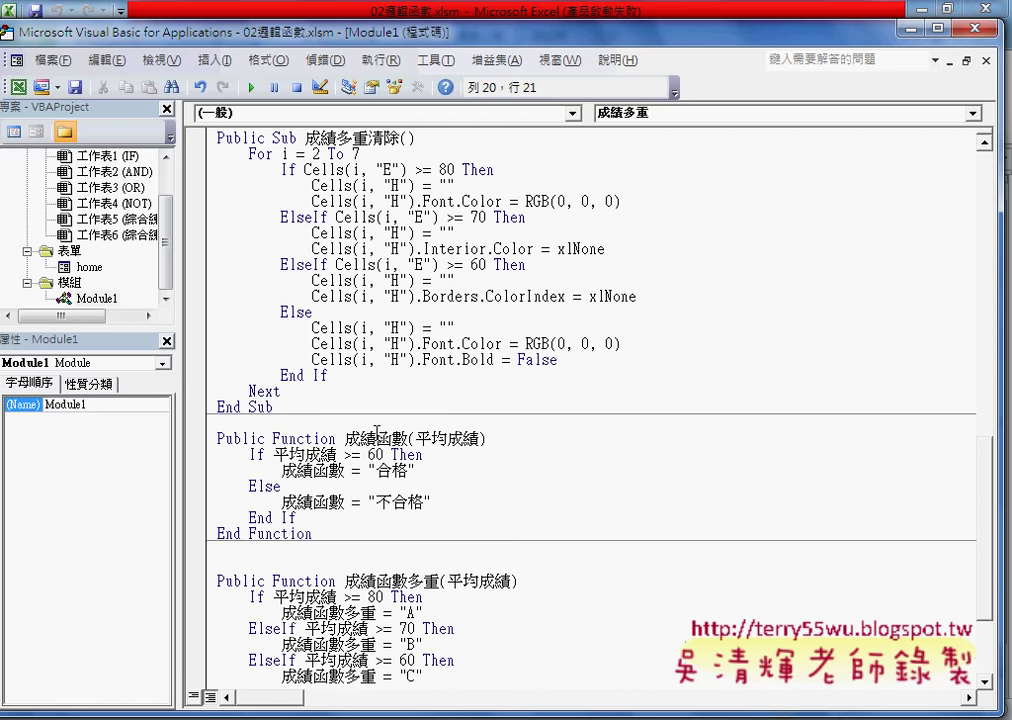
{"action": "scroll", "coordinate": [360, 415], "scroll_direction": "down", "scroll_amount": 3}
{"action": "left_click", "coordinate": [307, 295]}
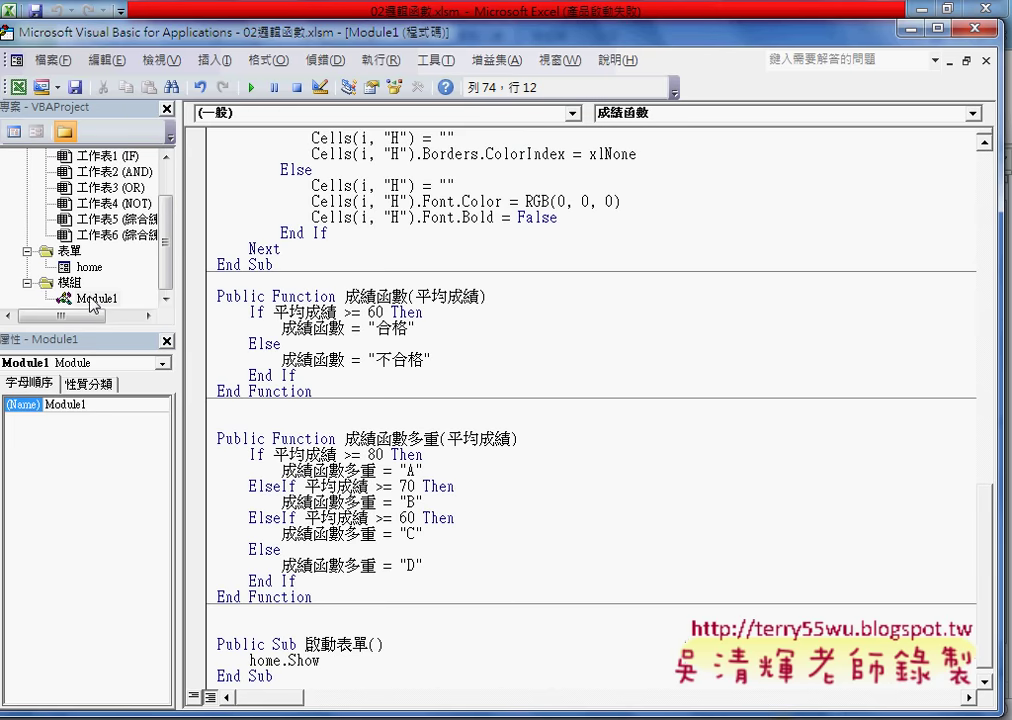
{"action": "double_click", "coordinate": [90, 268]}
Step: Open the 新增 Click code and start retyping the 成績函數 argument, dismissing the compile error
{"action": "double_click", "coordinate": [530, 178]}
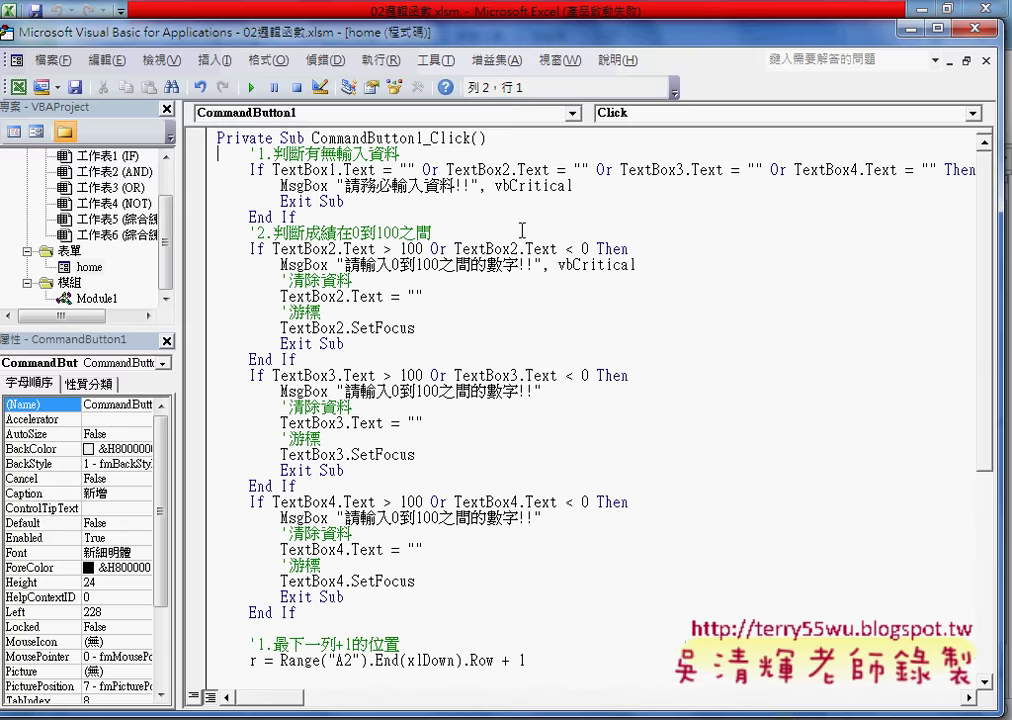
{"action": "scroll", "coordinate": [321, 397], "scroll_direction": "down", "scroll_amount": 3}
{"action": "scroll", "coordinate": [405, 503], "scroll_direction": "down", "scroll_amount": 4}
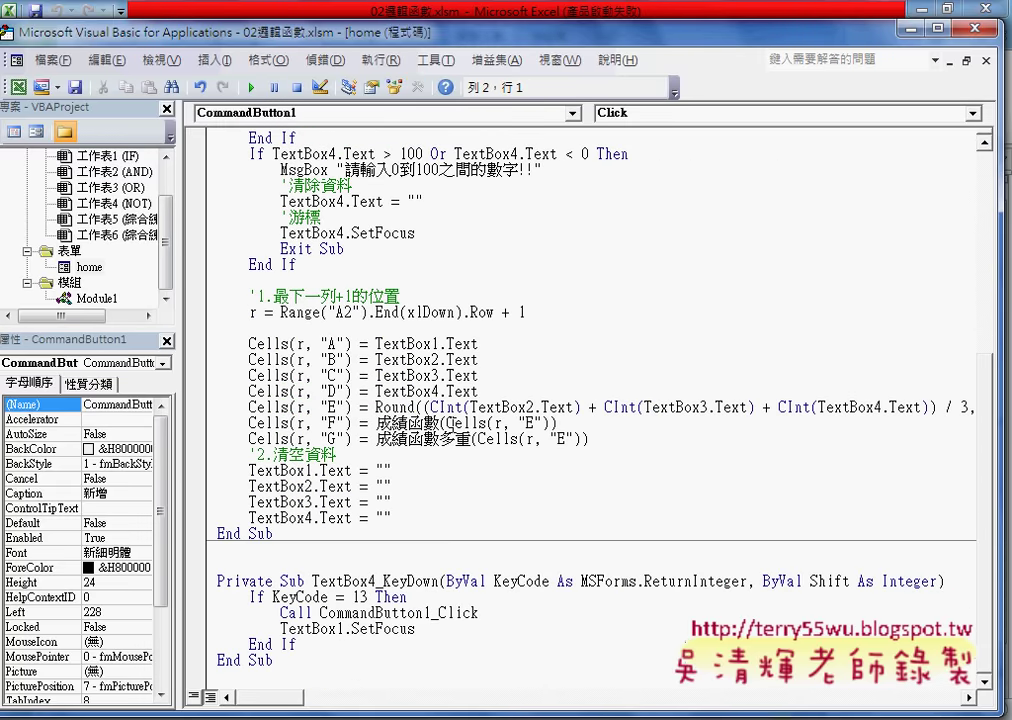
{"action": "left_click_drag", "start_coordinate": [441, 423], "coordinate": [573, 424]}
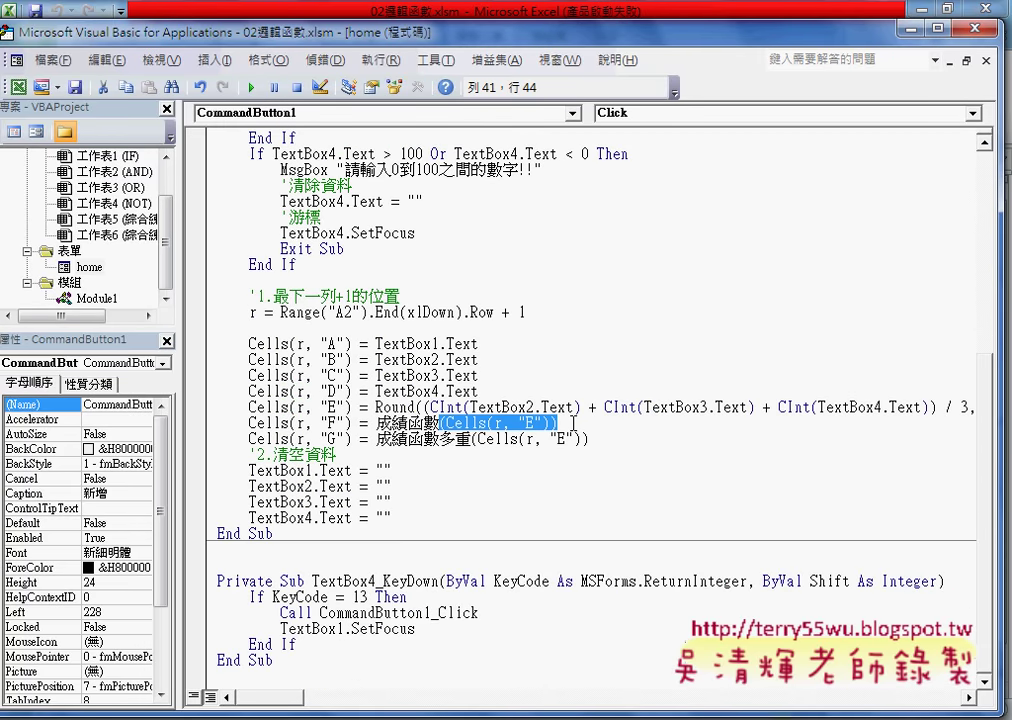
{"action": "type", "text": "("}
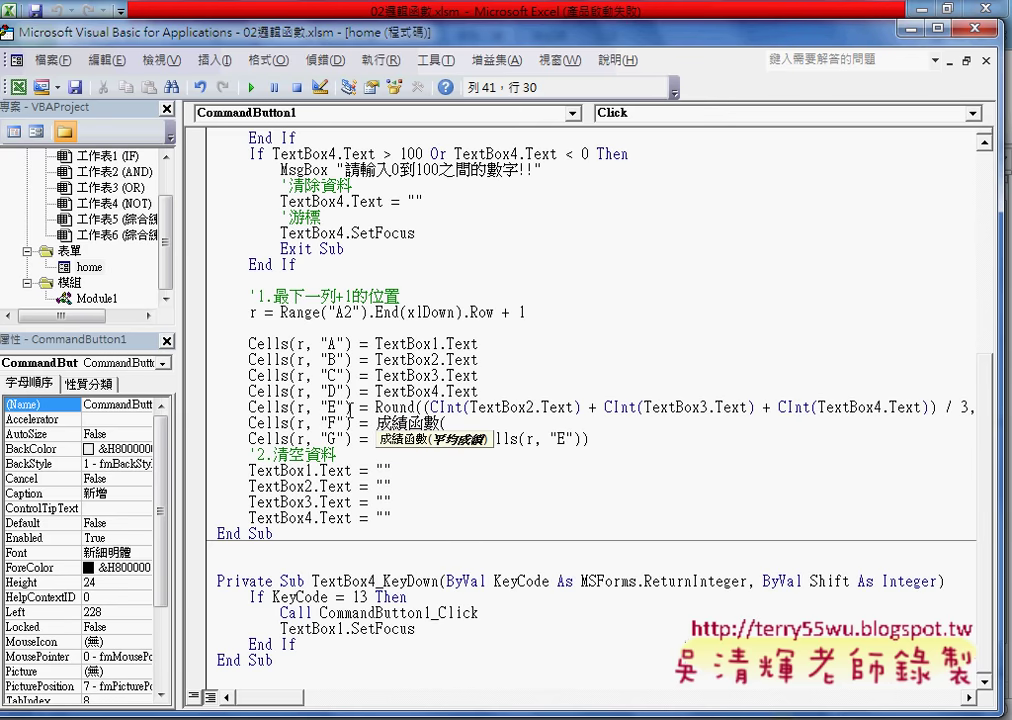
{"action": "left_click", "coordinate": [248, 408]}
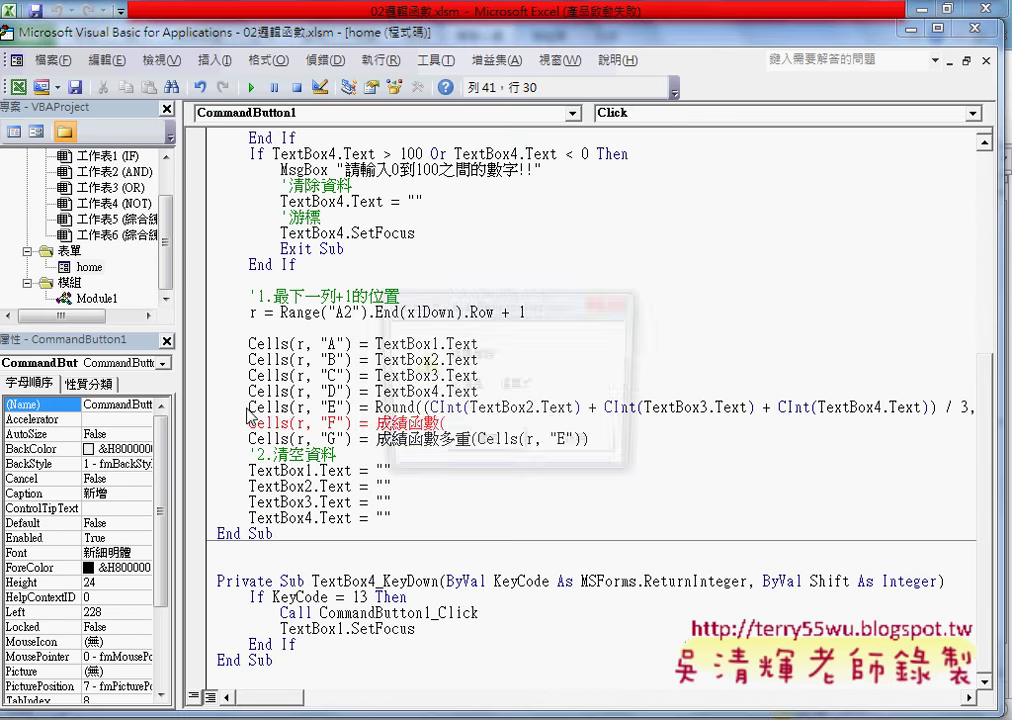
{"action": "key", "text": "Return"}
Step: Drag-copy Cells(r, "E") into the 成績函數 argument, review the remaining lines, and return to Excel
{"action": "left_click_drag", "start_coordinate": [250, 408], "coordinate": [350, 408]}
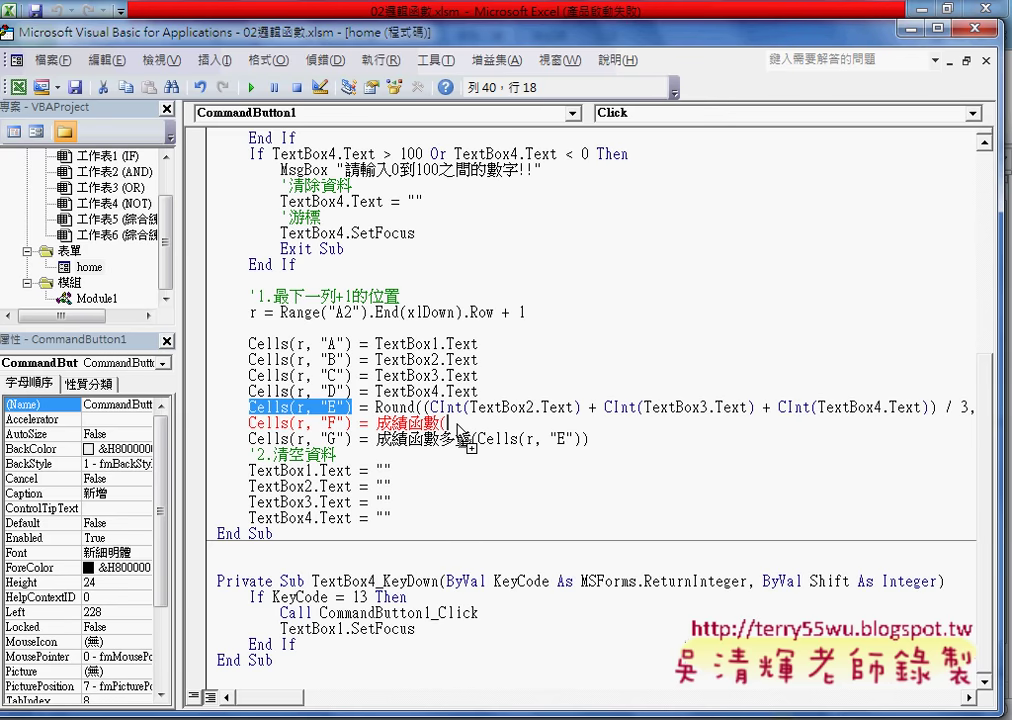
{"action": "left_click_drag", "start_coordinate": [456, 426], "coordinate": [450, 423]}
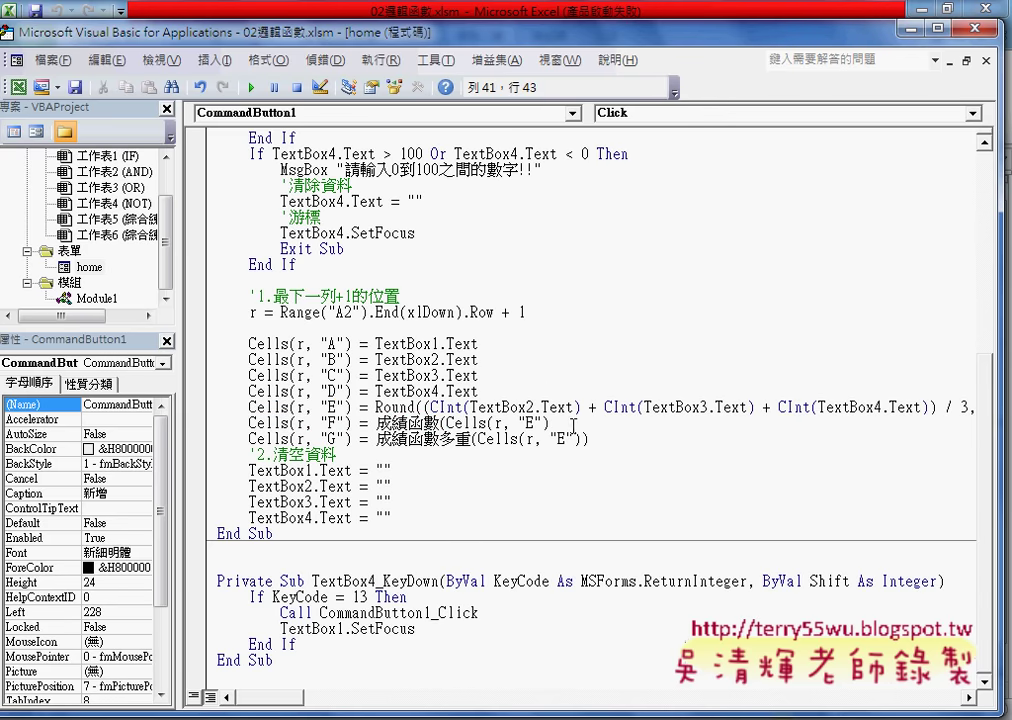
{"action": "type", "text": ")"}
{"action": "left_click_drag", "start_coordinate": [446, 423], "coordinate": [546, 423]}
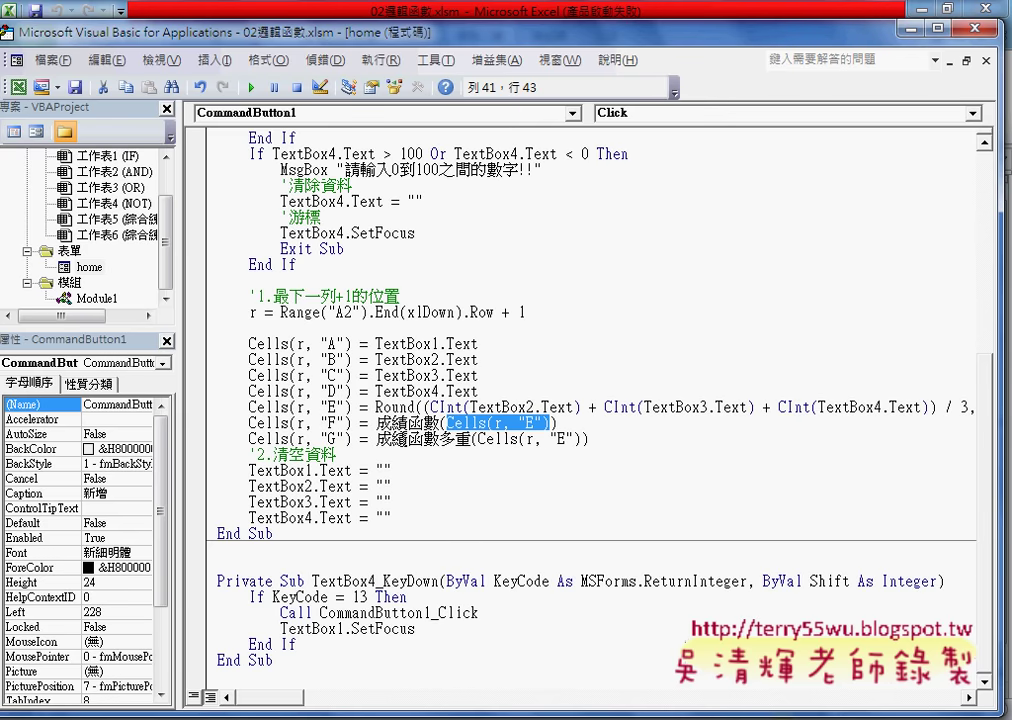
{"action": "left_click_drag", "start_coordinate": [478, 438], "coordinate": [585, 438]}
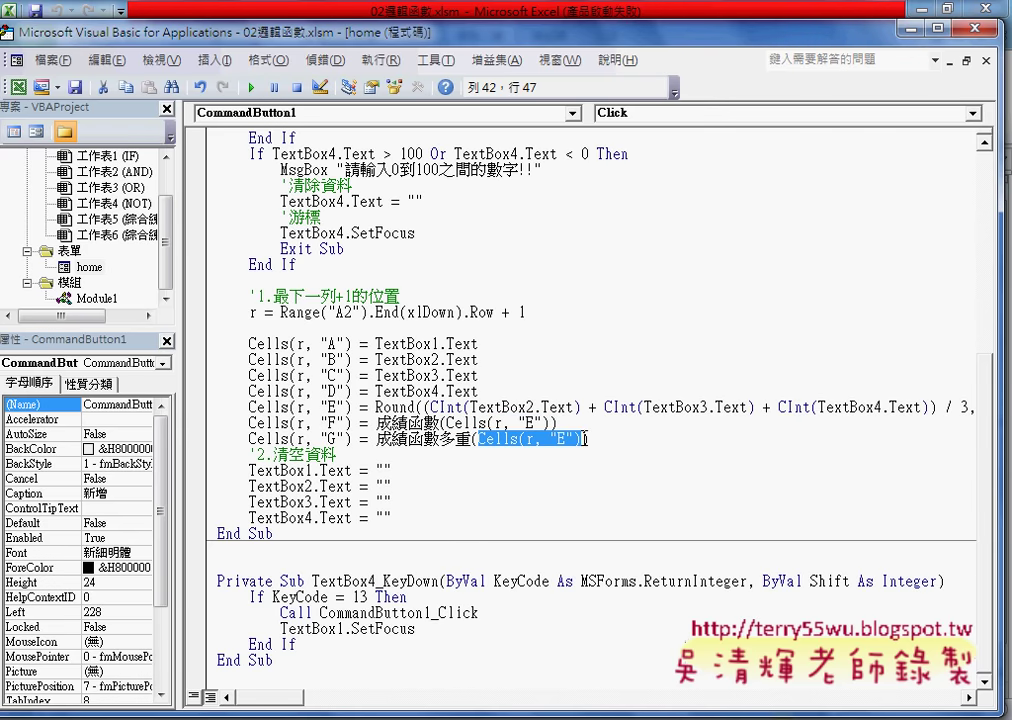
{"action": "left_click_drag", "start_coordinate": [200, 518], "coordinate": [200, 478]}
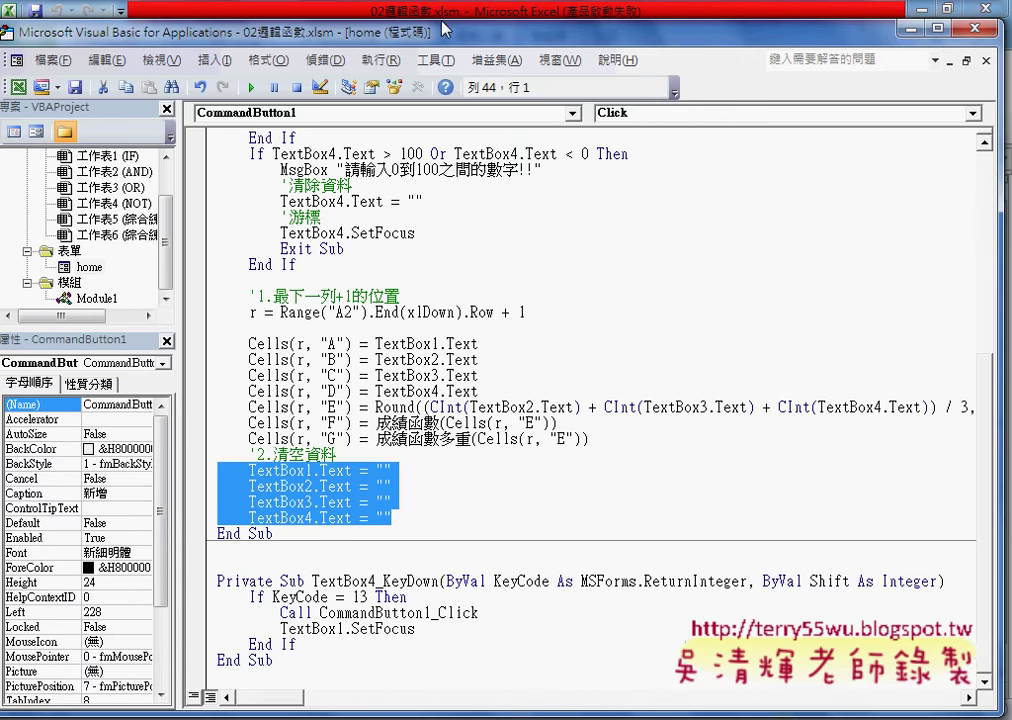
{"action": "key", "text": "alt+F11"}
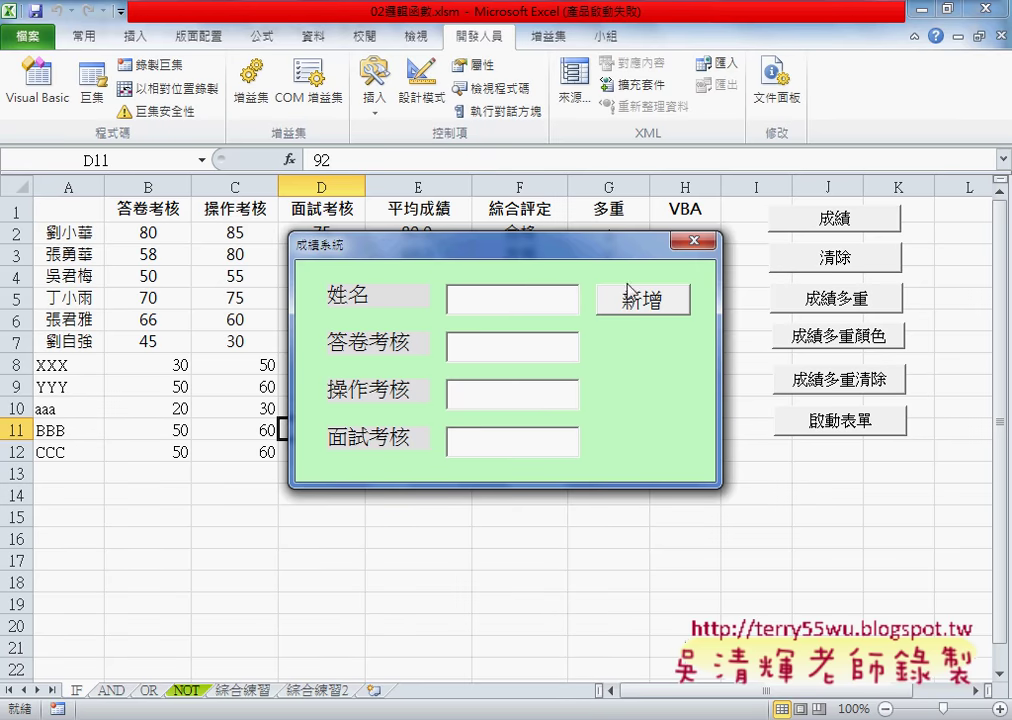
Step: Enter DDD with scores 50, 60 and 40 and submit to append row 13
{"action": "type", "text": "DDD"}
{"action": "key", "text": "Tab"}
{"action": "type", "text": "50"}
{"action": "key", "text": "Tab"}
{"action": "type", "text": "6"}
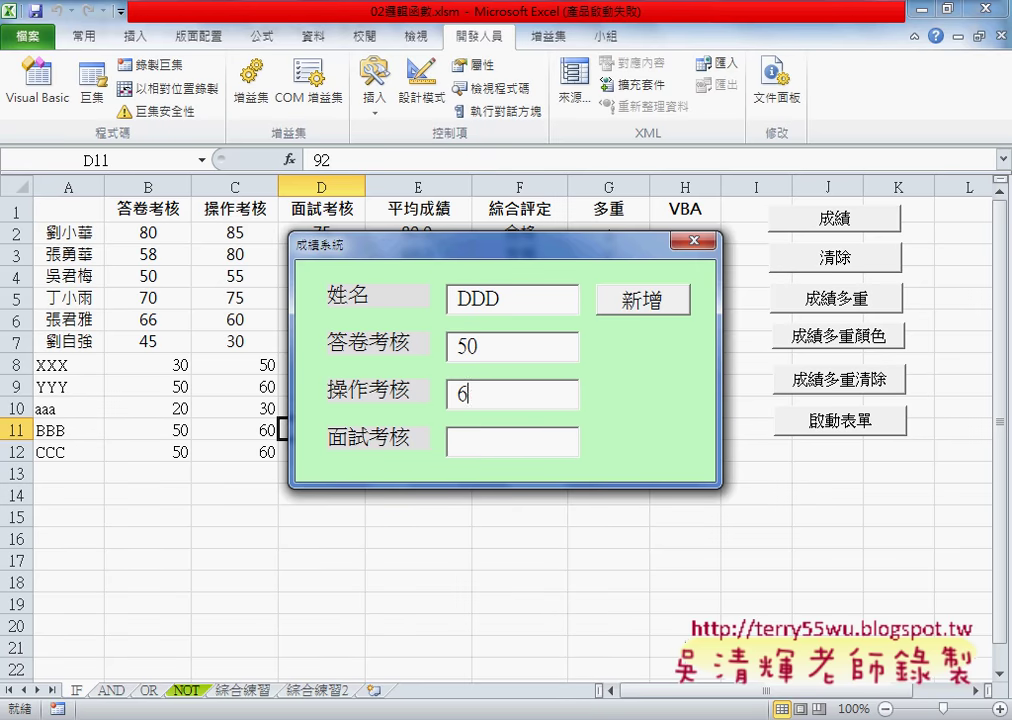
{"action": "type", "text": "0"}
{"action": "key", "text": "Tab"}
{"action": "type", "text": "40"}
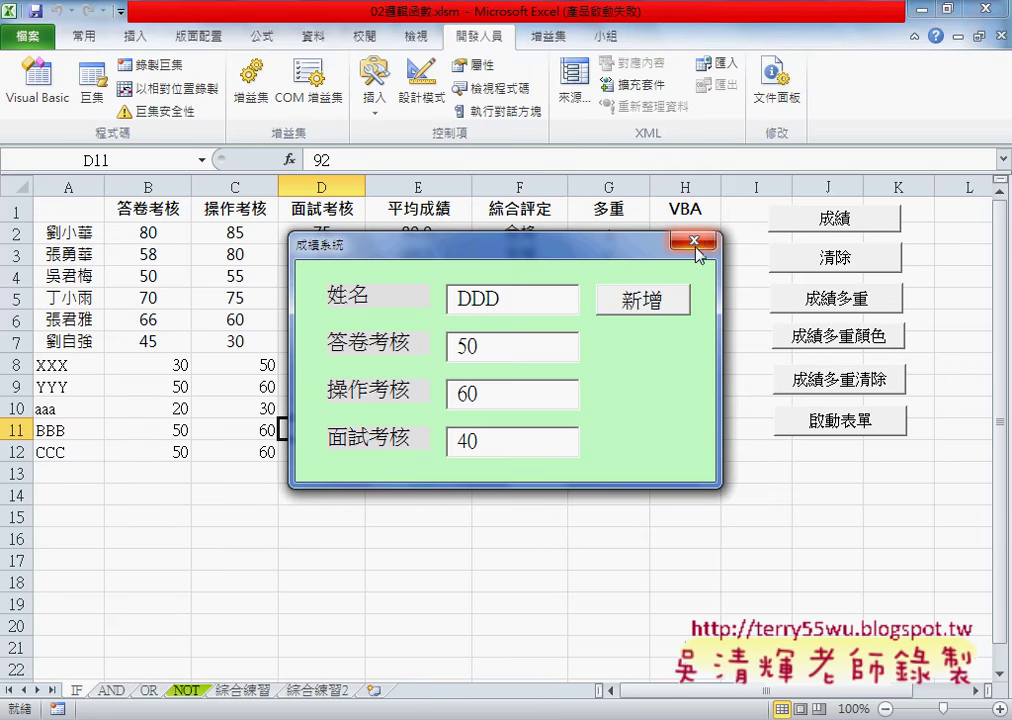
{"action": "key", "text": "Return"}
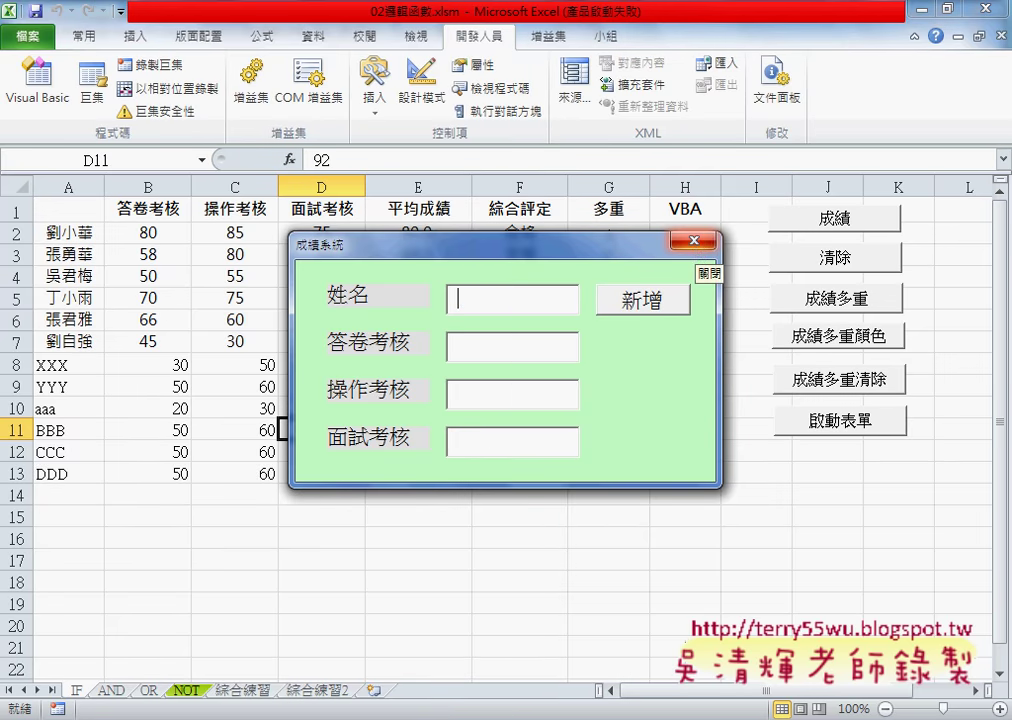
Step: Close the form, open TextBox4's code and show its event list with KeyDown
{"action": "left_click", "coordinate": [693, 240]}
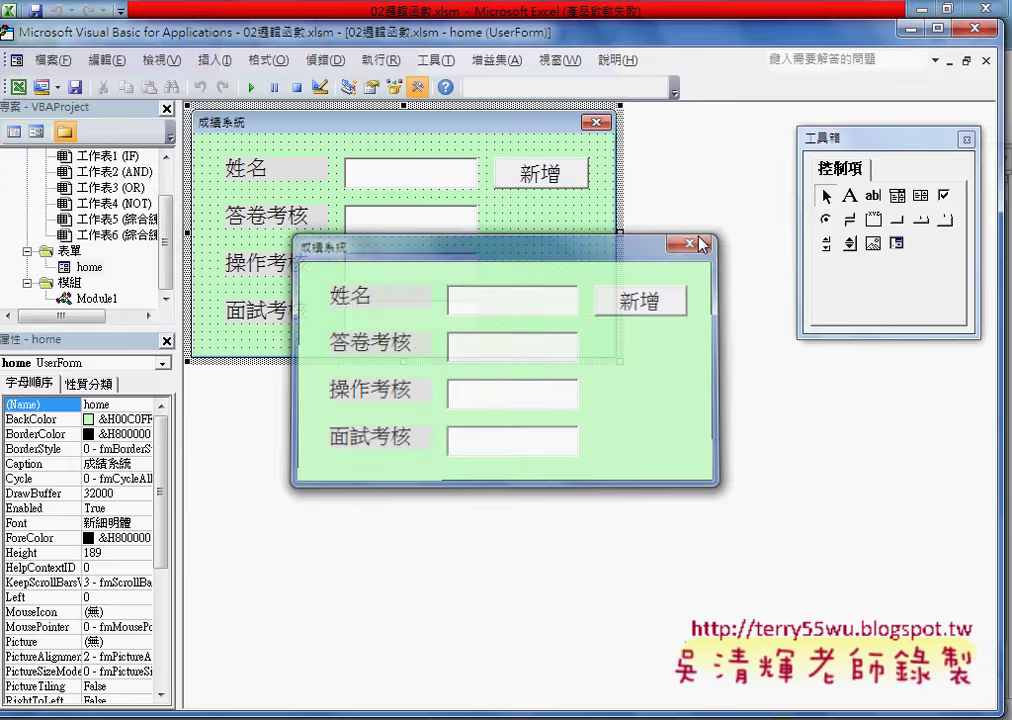
{"action": "double_click", "coordinate": [427, 322]}
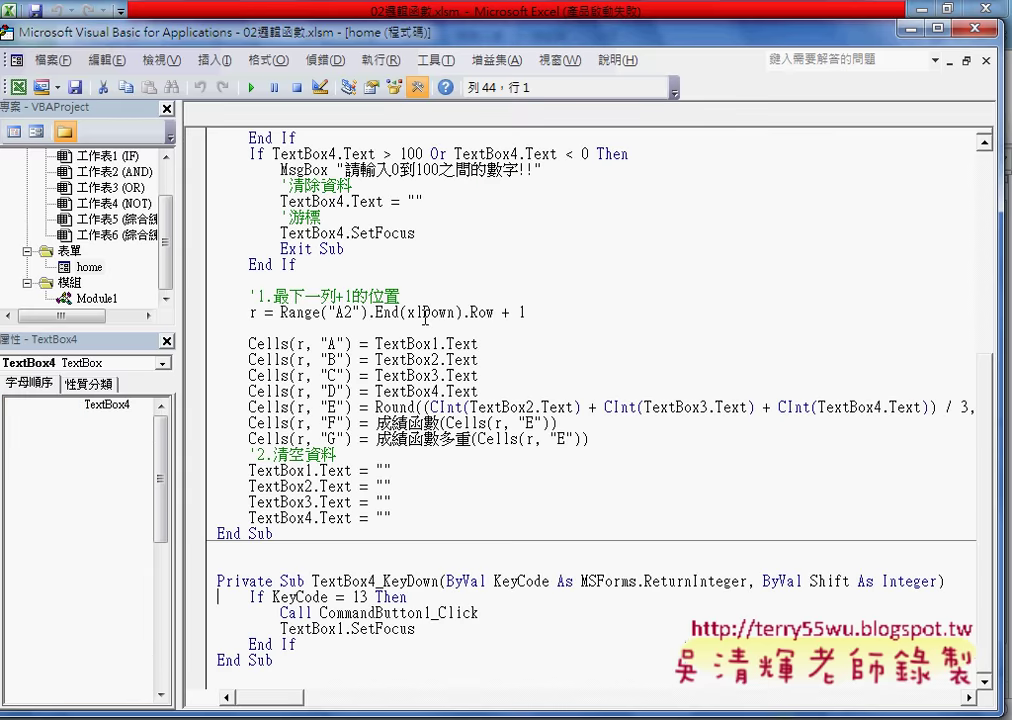
{"action": "double_click", "coordinate": [410, 581]}
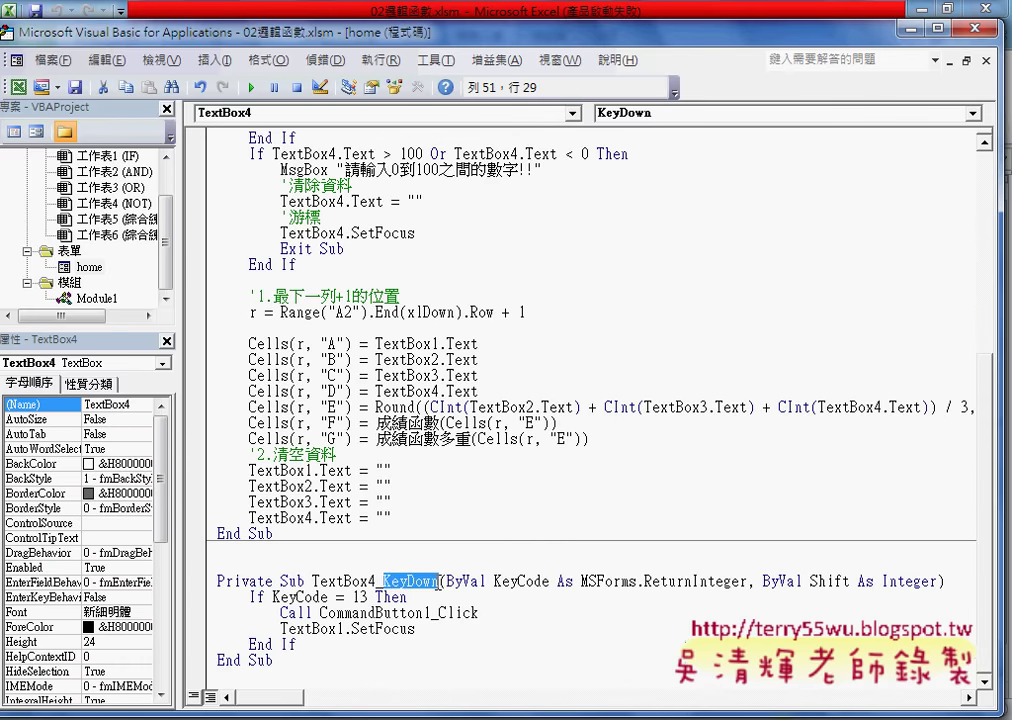
{"action": "left_click", "coordinate": [646, 114]}
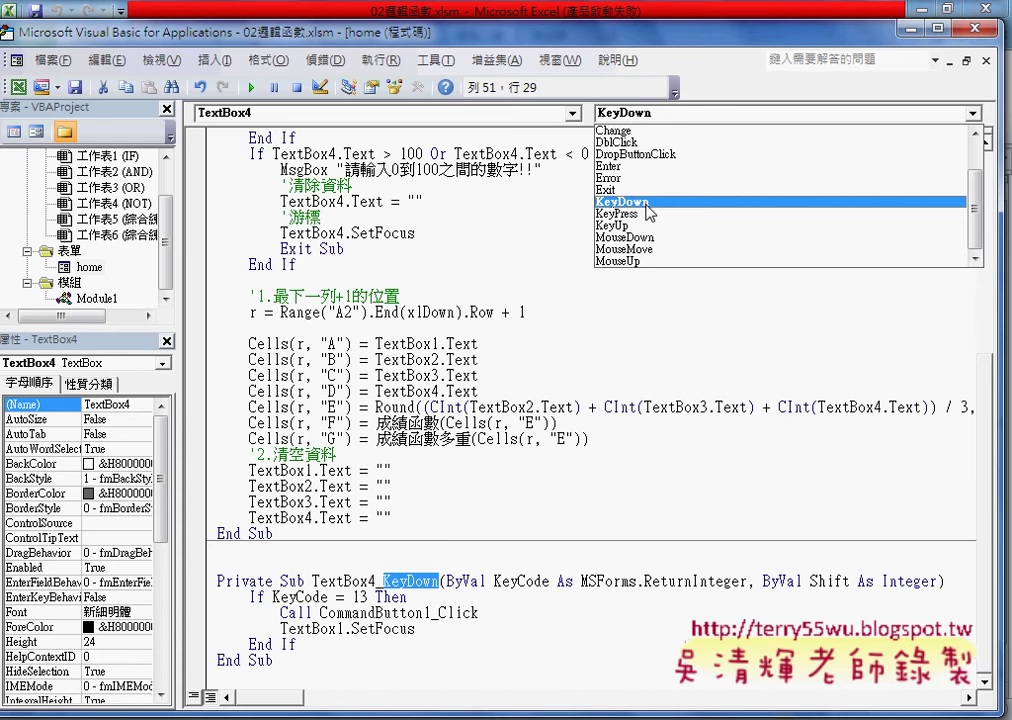
Step: Mark up the KeyCode = 13 test that calls CommandButton1_Click
{"action": "mouse_move", "coordinate": [666, 222]}
{"action": "left_mouse_down"}
{"action": "mouse_move", "coordinate": [648, 226]}
{"action": "mouse_move", "coordinate": [595, 192]}
{"action": "left_mouse_up"}
{"action": "key", "text": "ctrl+z"}
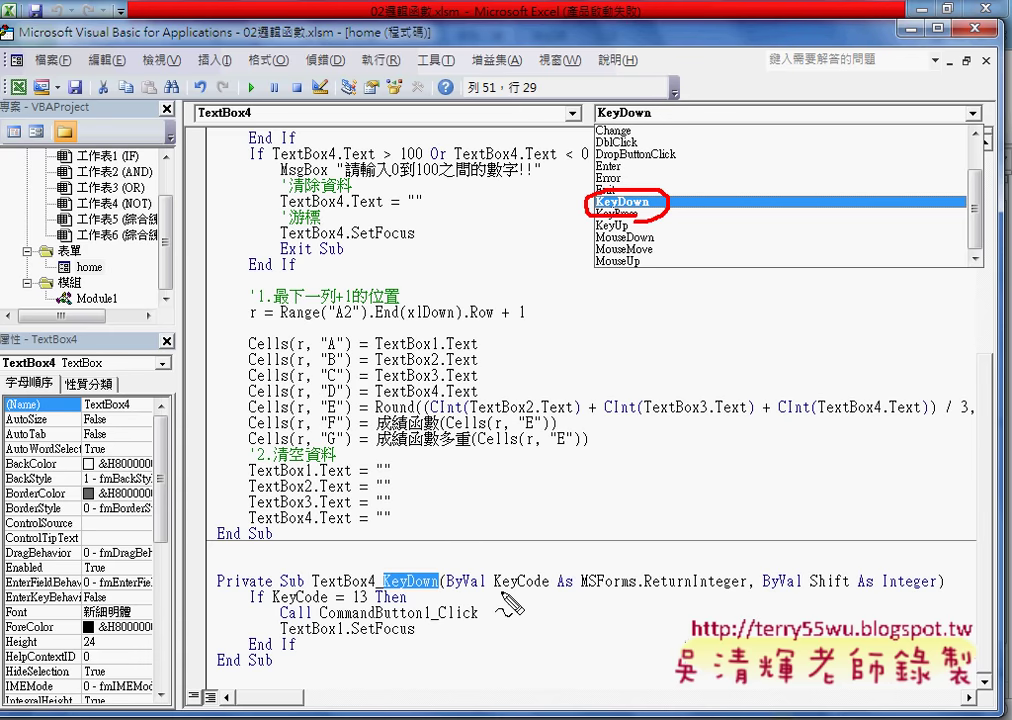
{"action": "left_click_drag", "start_coordinate": [500, 593], "coordinate": [545, 591]}
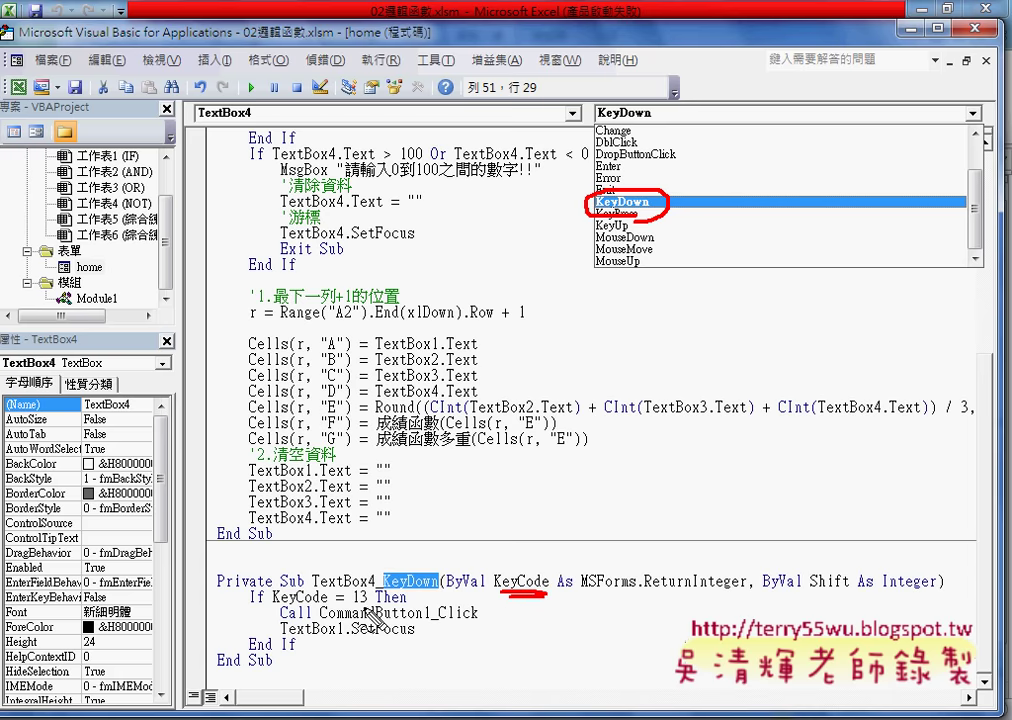
{"action": "left_click_drag", "start_coordinate": [372, 590], "coordinate": [364, 608]}
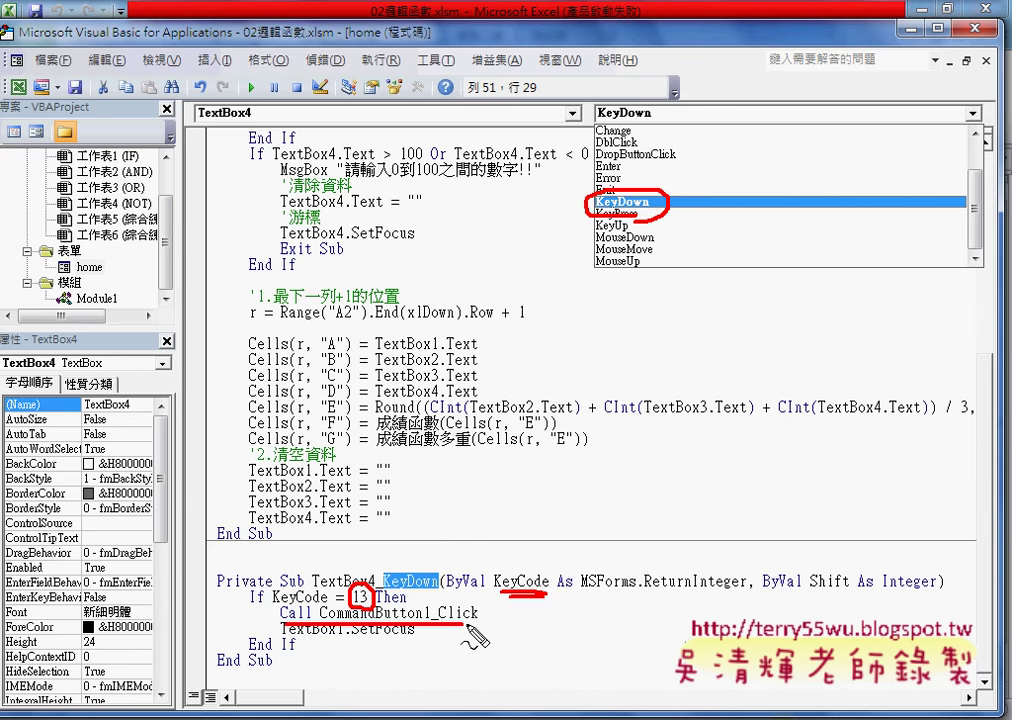
{"action": "left_click_drag", "start_coordinate": [282, 621], "coordinate": [475, 622]}
{"action": "left_click_drag", "start_coordinate": [322, 606], "coordinate": [480, 622]}
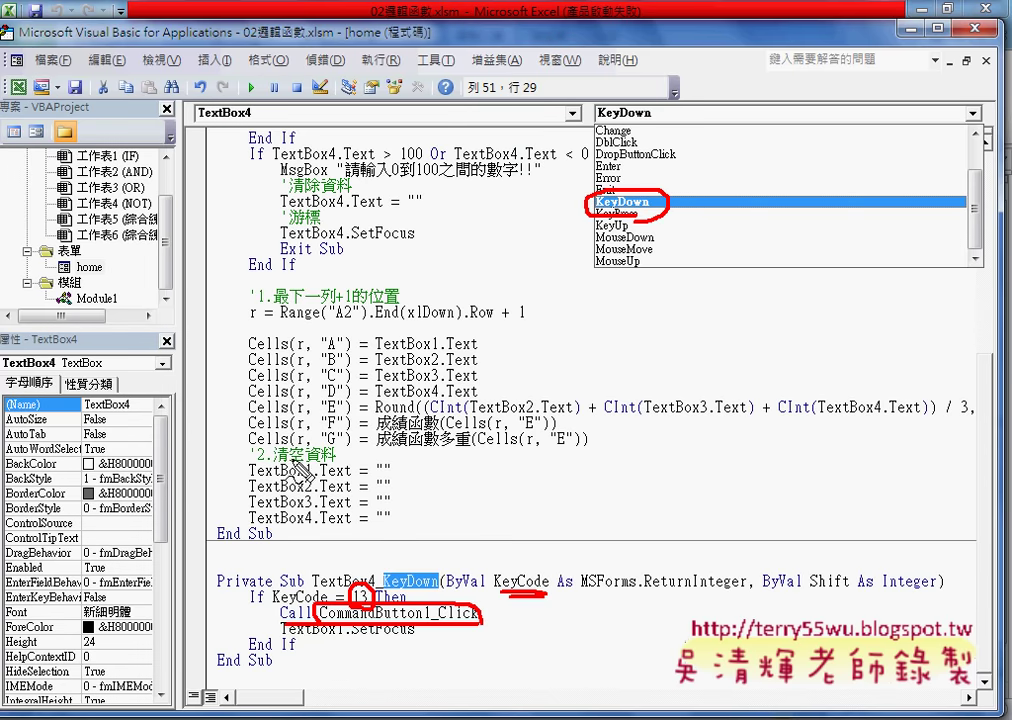
{"action": "key", "text": "Escape"}
{"action": "left_click", "coordinate": [350, 455]}
{"action": "scroll", "coordinate": [352, 459], "scroll_direction": "up", "scroll_amount": 4}
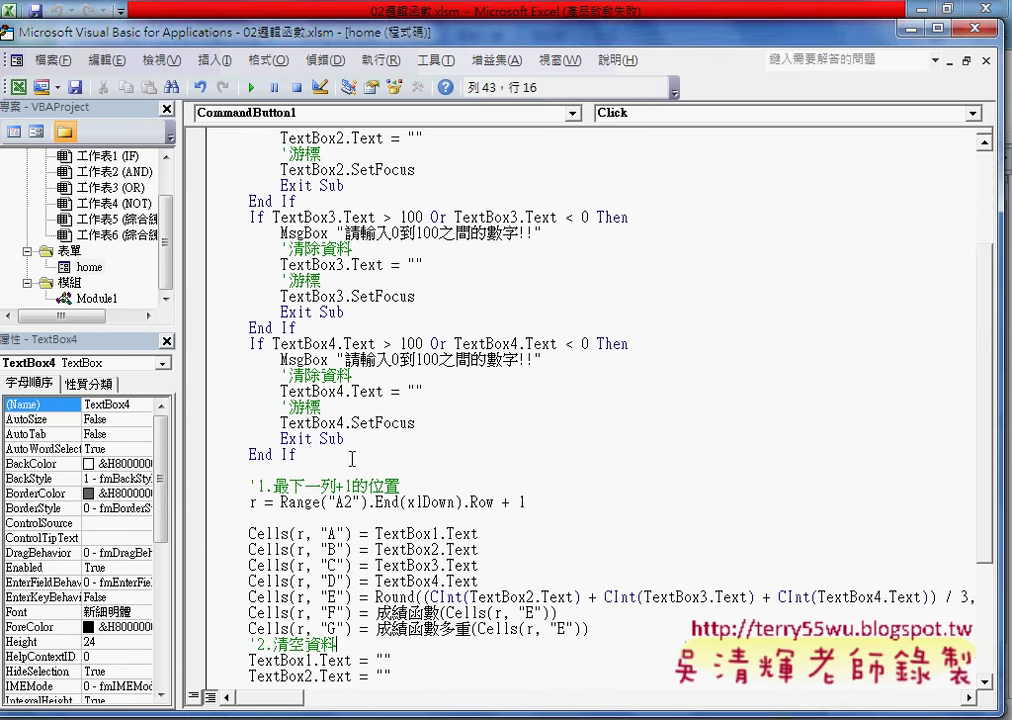
{"action": "scroll", "coordinate": [352, 459], "scroll_direction": "up", "scroll_amount": 3}
{"action": "left_click_drag", "start_coordinate": [313, 138], "coordinate": [471, 144]}
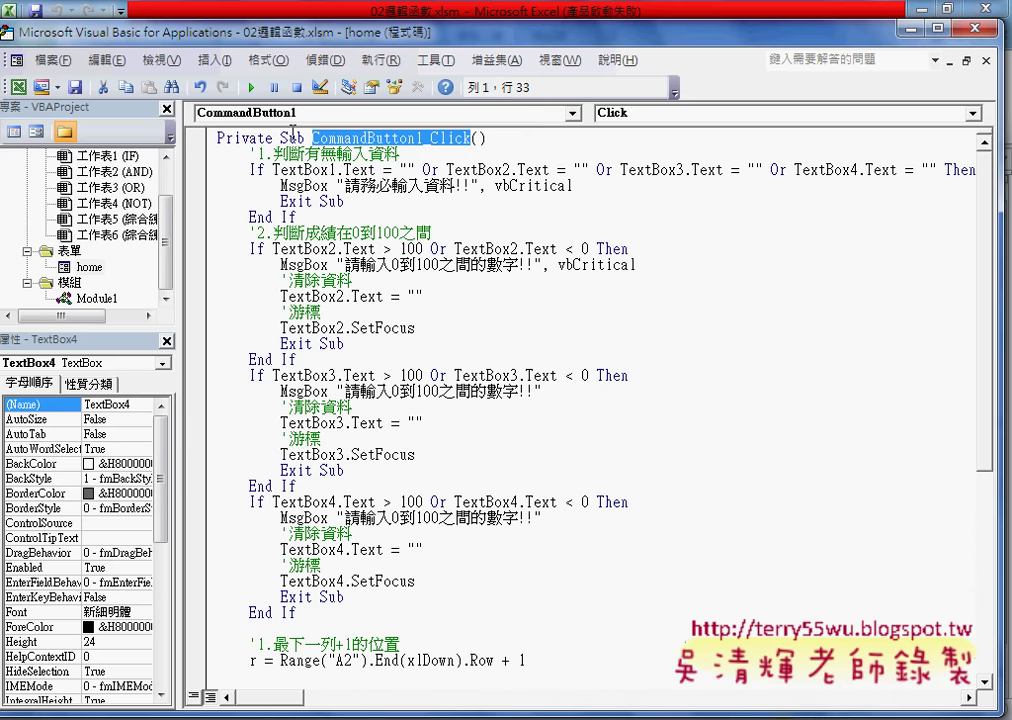
{"action": "left_click_drag", "start_coordinate": [281, 138], "coordinate": [305, 138]}
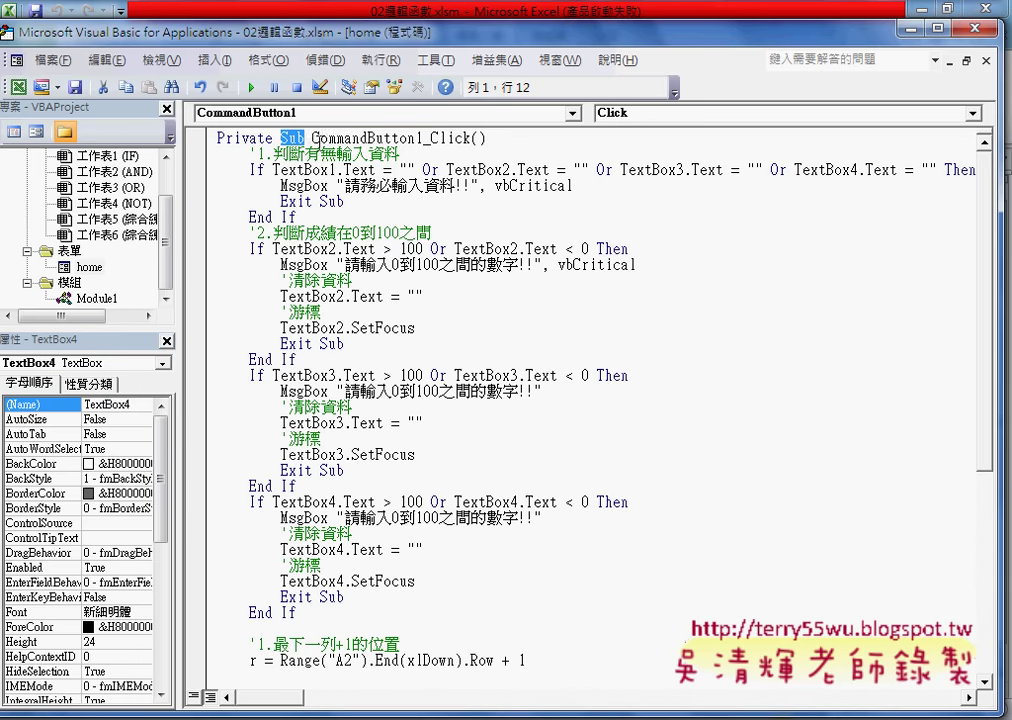
{"action": "left_click_drag", "start_coordinate": [312, 138], "coordinate": [470, 138]}
{"action": "scroll", "coordinate": [483, 221], "scroll_direction": "down", "scroll_amount": 7}
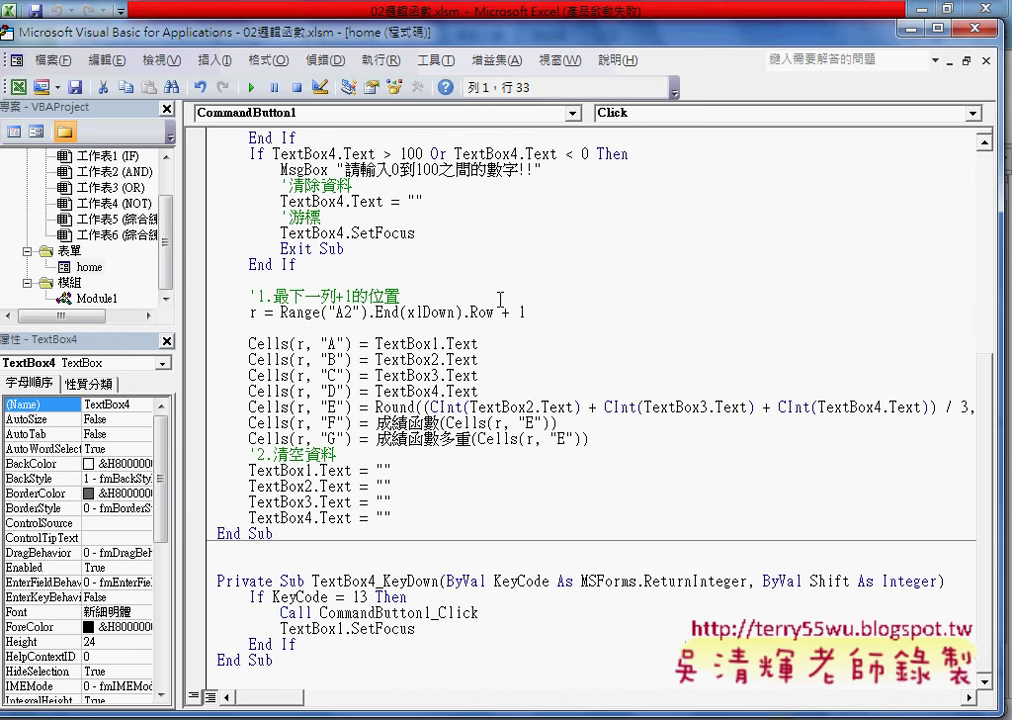
{"action": "left_click", "coordinate": [378, 612]}
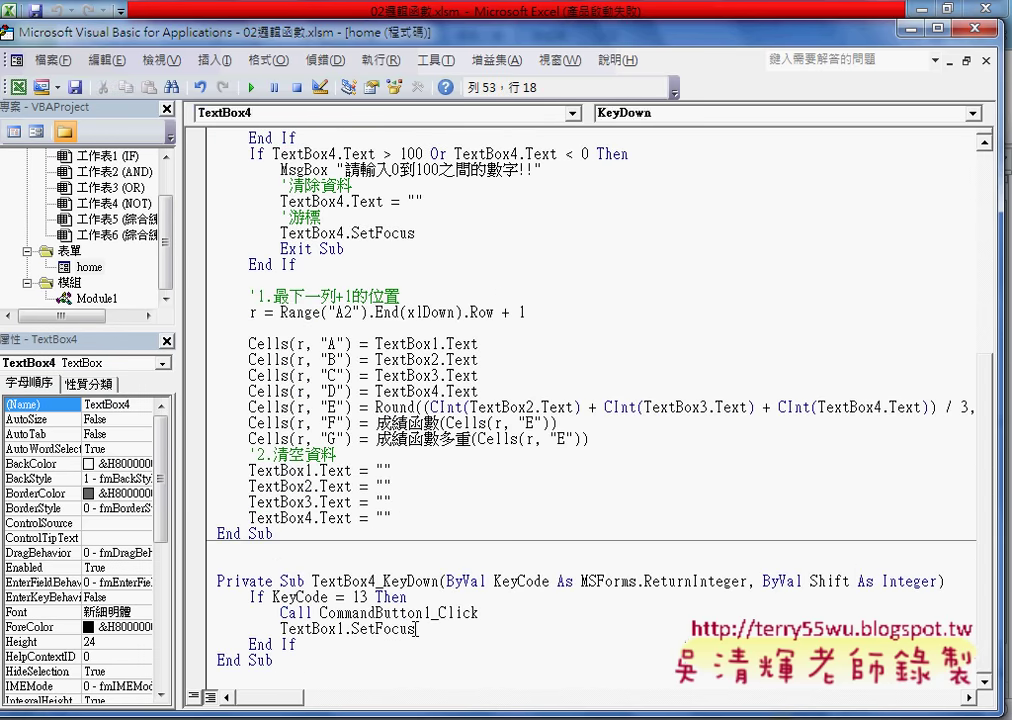
{"action": "left_click_drag", "start_coordinate": [416, 628], "coordinate": [281, 628]}
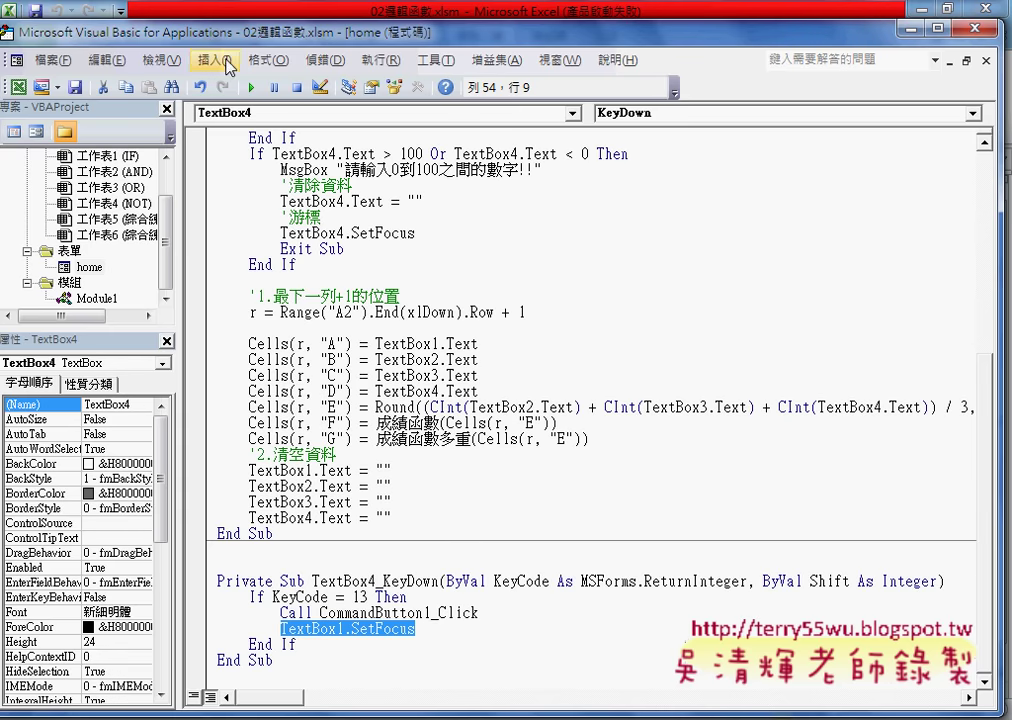
{"action": "left_click", "coordinate": [251, 87]}
Step: Add student EEE with scores 50, 52 and 60 as a new row
{"action": "left_click_drag", "start_coordinate": [511, 263], "coordinate": [585, 203]}
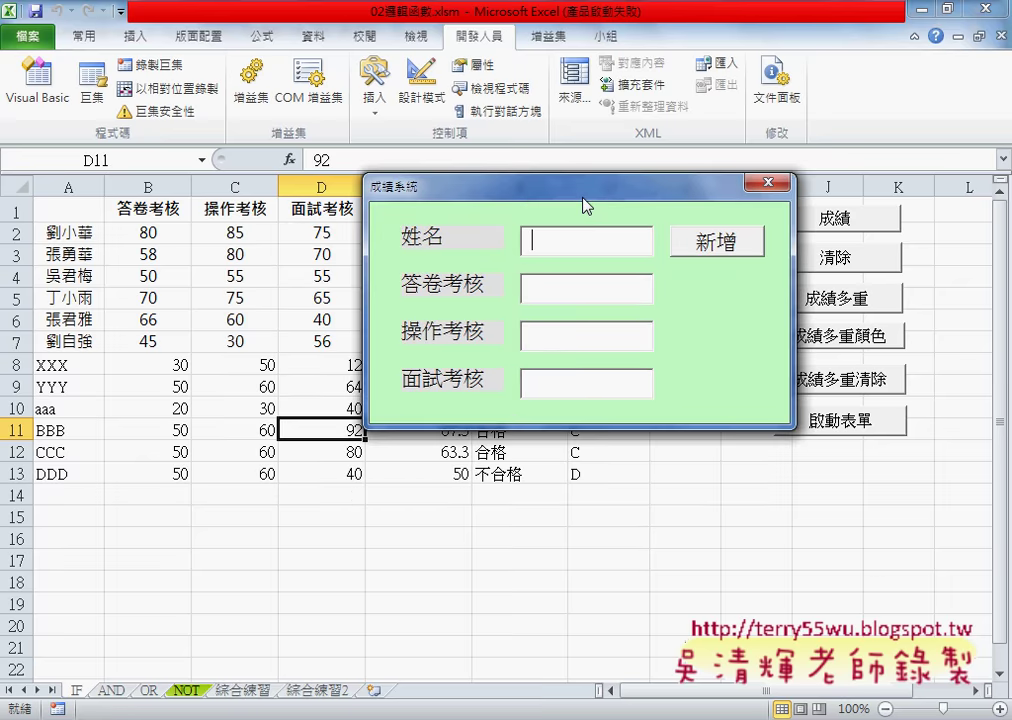
{"action": "type", "text": "EEE"}
{"action": "left_click", "coordinate": [530, 288]}
{"action": "type", "text": "50"}
{"action": "left_click", "coordinate": [530, 336]}
{"action": "type", "text": "52"}
{"action": "left_click", "coordinate": [530, 383]}
{"action": "type", "text": "6"}
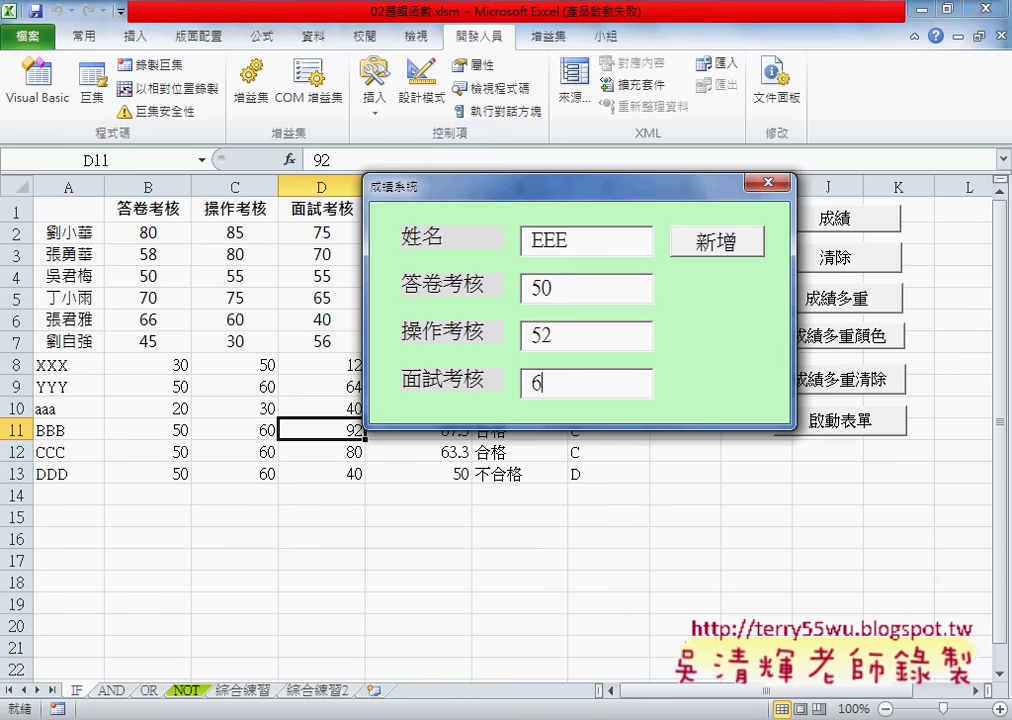
{"action": "type", "text": "0"}
{"action": "key", "text": "Return"}
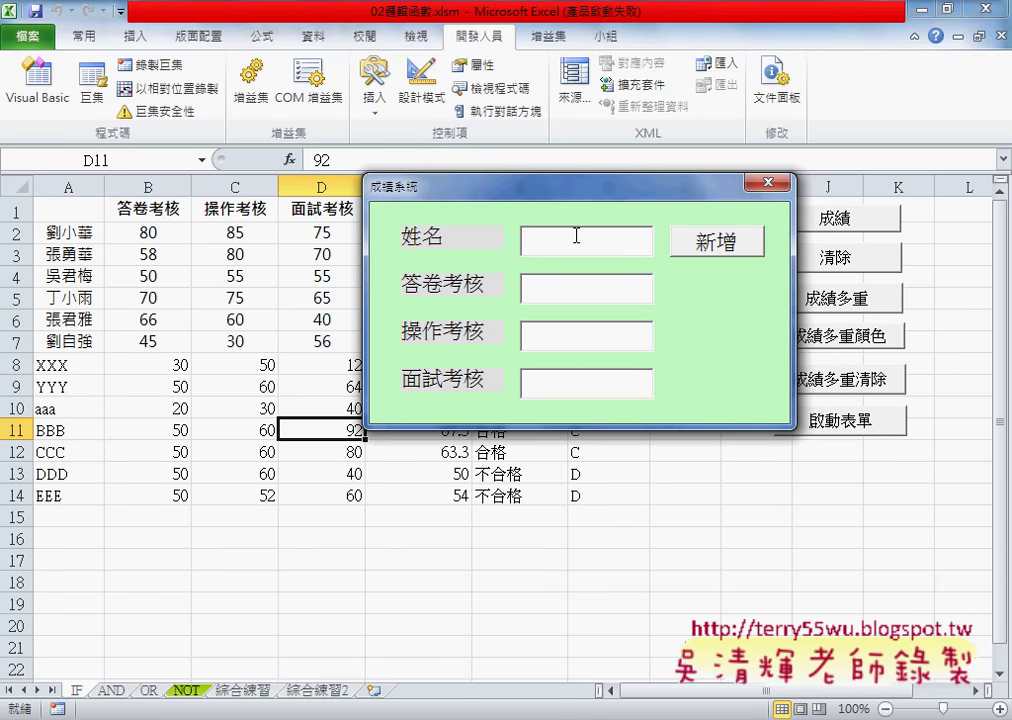
Step: Add student FFF with scores 20, 30 and 40 as a new row
{"action": "type", "text": "FFF"}
{"action": "key", "text": "Tab"}
{"action": "type", "text": "20"}
{"action": "key", "text": "Tab"}
{"action": "type", "text": "30"}
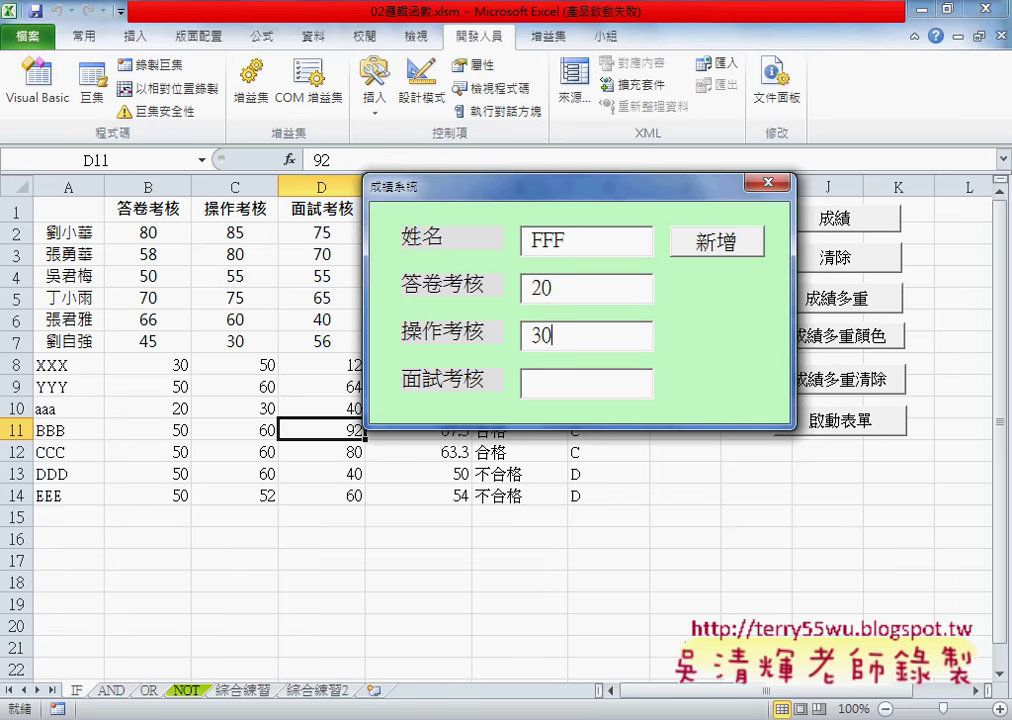
{"action": "key", "text": "Tab"}
{"action": "type", "text": "40"}
{"action": "key", "text": "Return"}
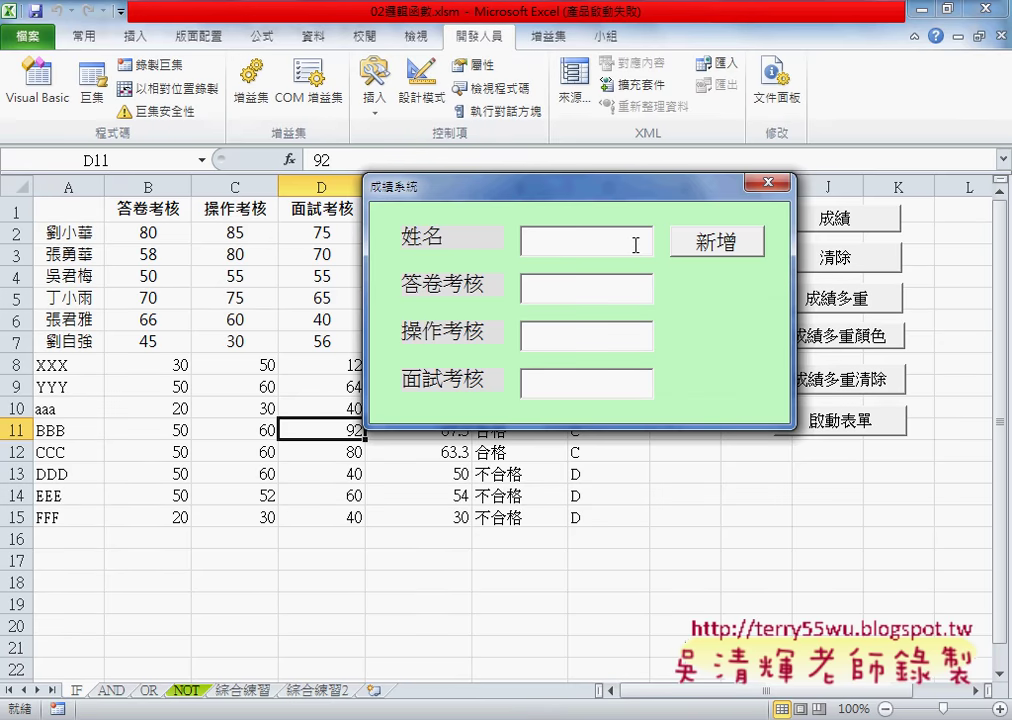
Step: Review the 新增 button's CommandButton1_Click code, then run the 成績系統 form again
{"action": "left_click", "coordinate": [768, 181]}
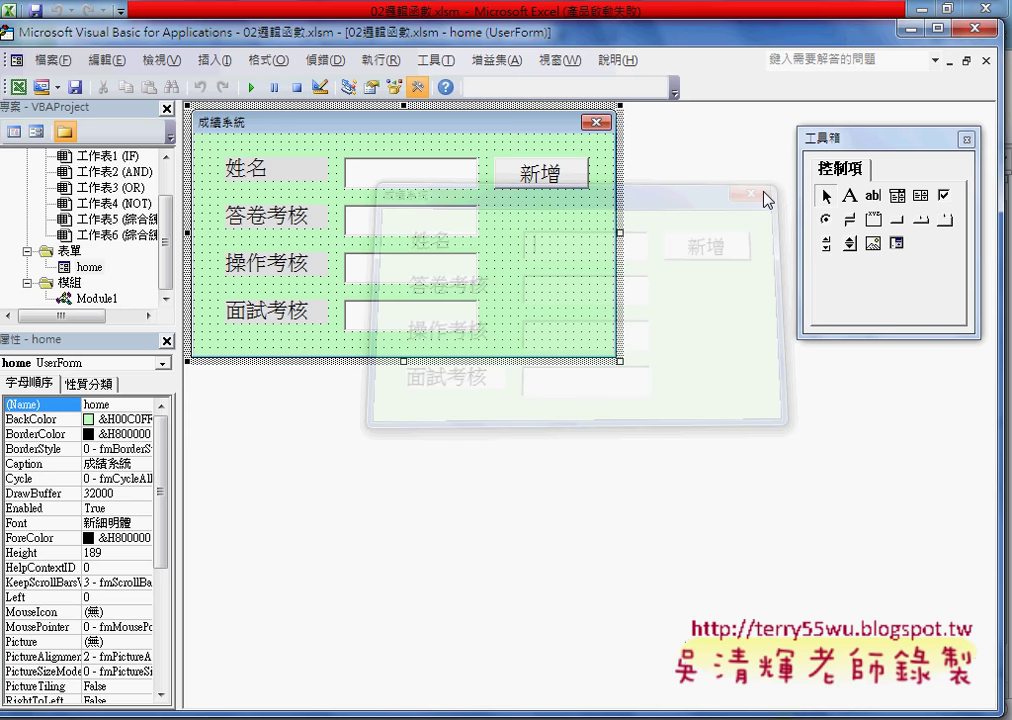
{"action": "left_click", "coordinate": [410, 172]}
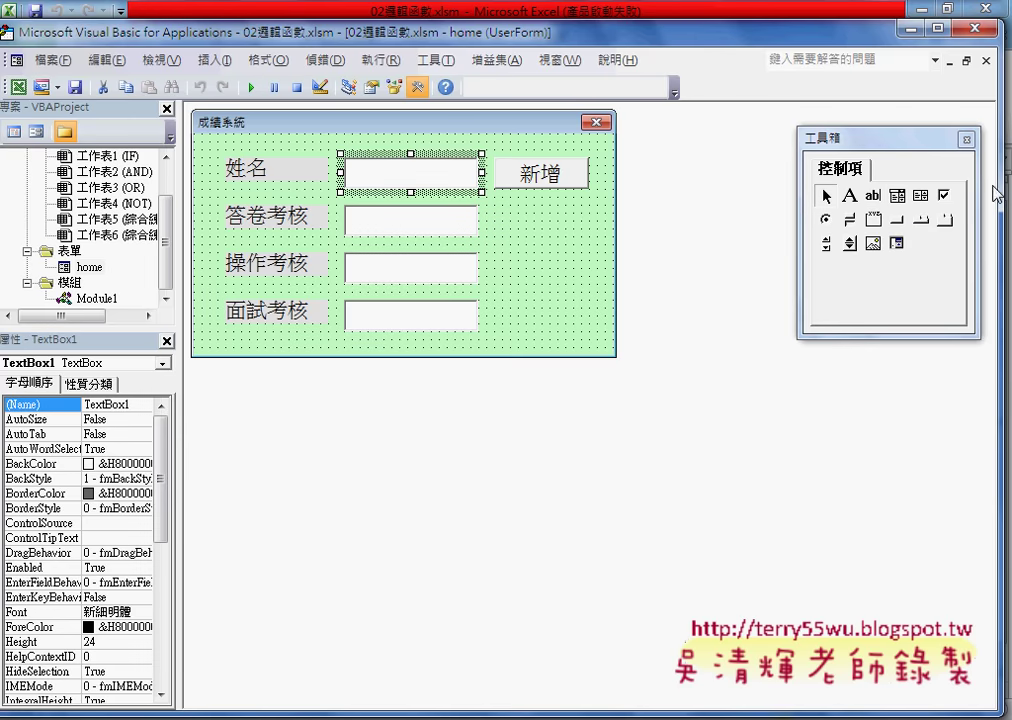
{"action": "double_click", "coordinate": [549, 173]}
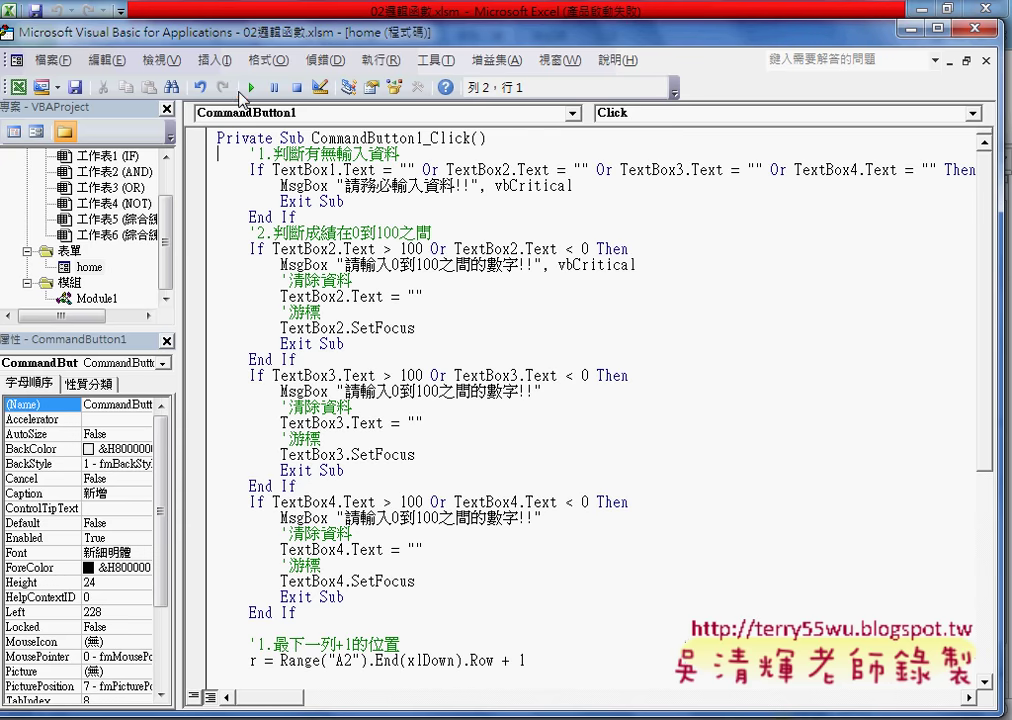
{"action": "left_click", "coordinate": [251, 87]}
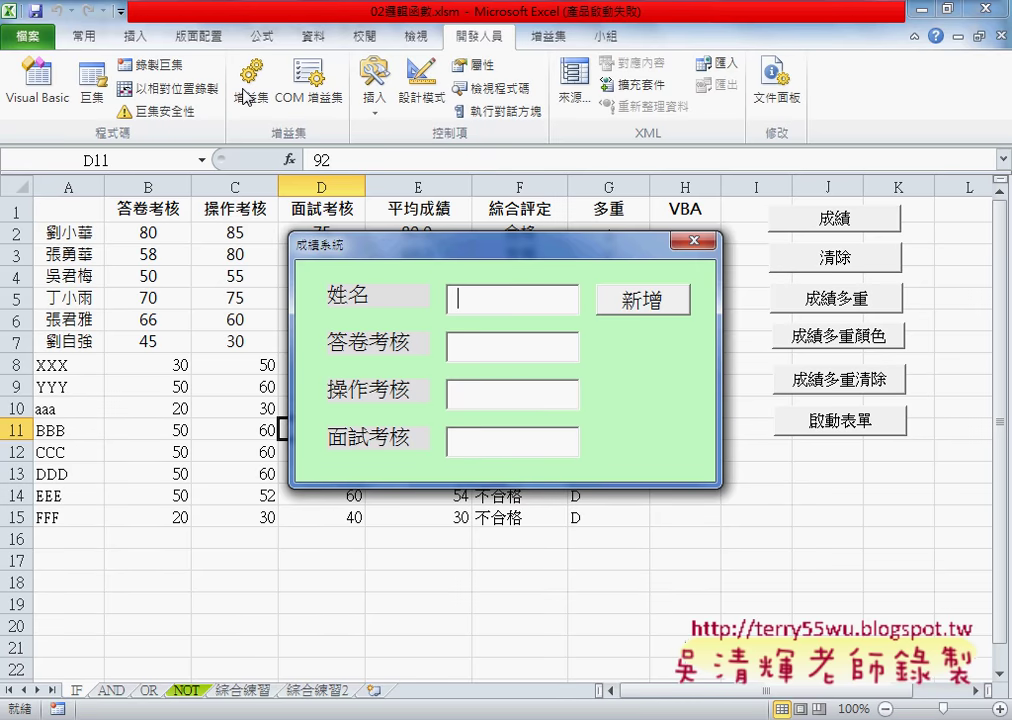